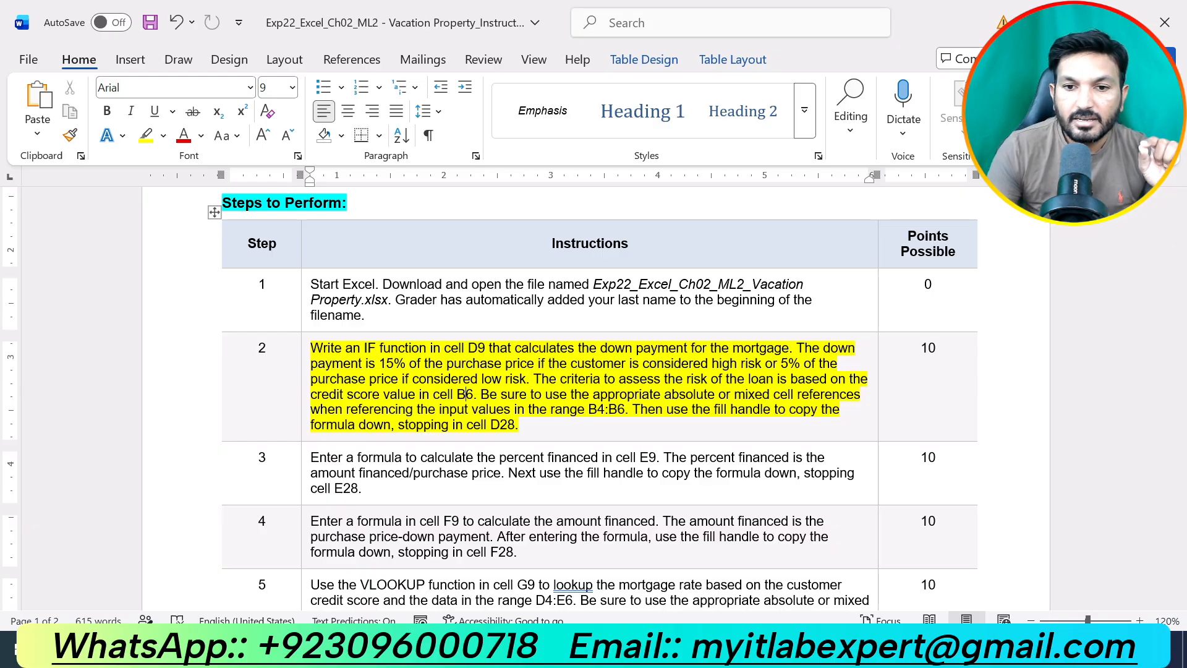
- Compare the low risk cut off cell B6 in the Excel workbook with the B4:B6 reference in the Word document's step 2 instructions
{"action": "key", "text": "alt+Tab"}
{"action": "left_click", "coordinate": [301, 376]}
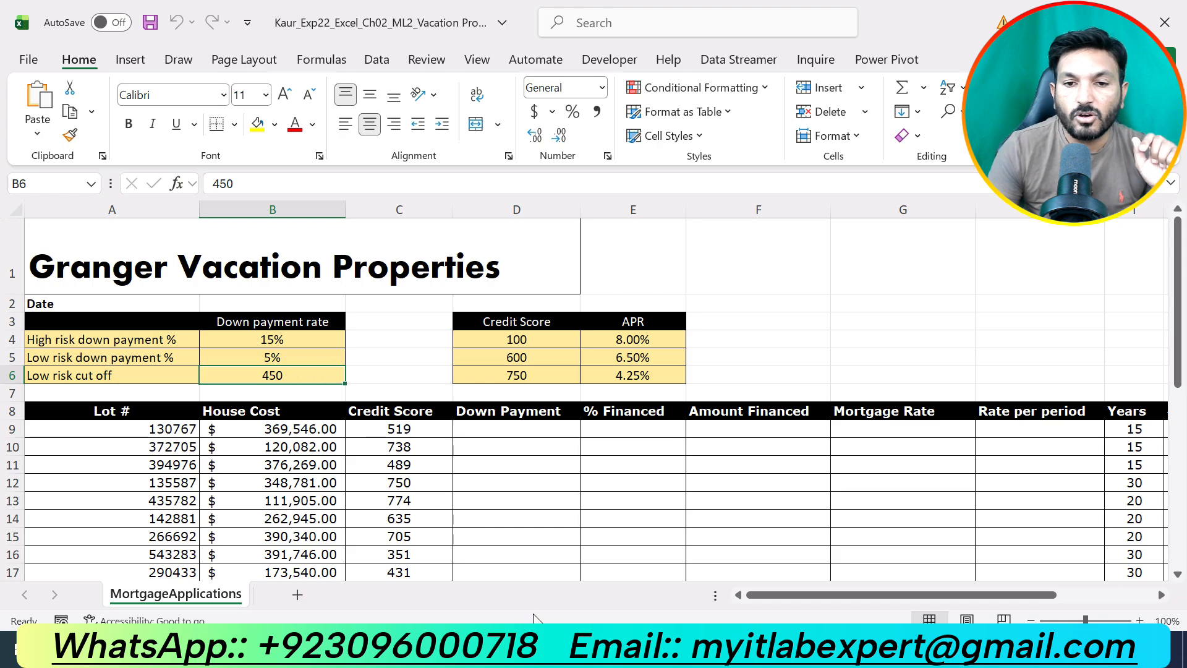
{"action": "key", "text": "alt+Tab"}
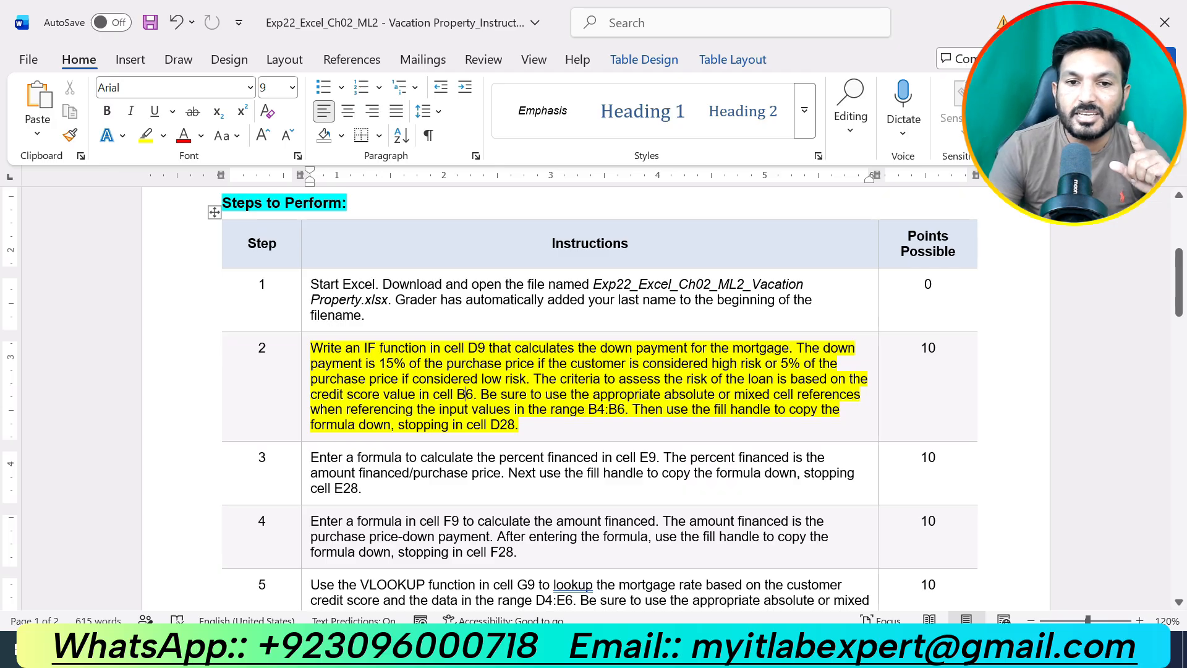
{"action": "left_click_drag", "start_coordinate": [588, 409], "coordinate": [625, 409]}
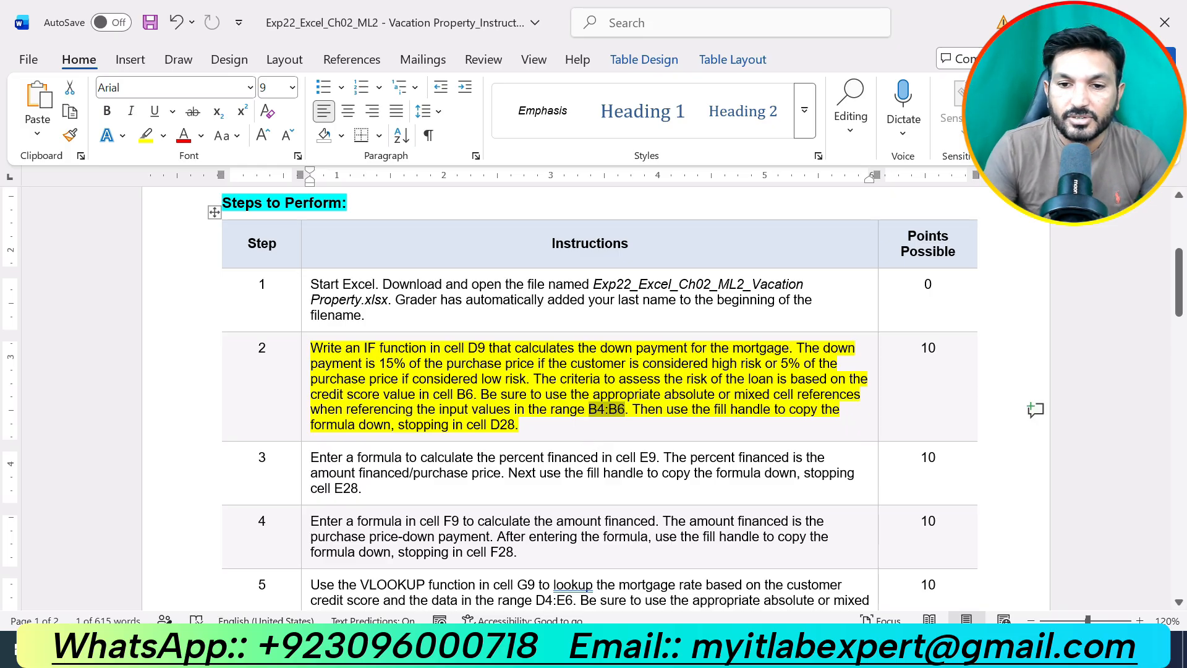
- Switch to the Excel workbook, start an IF function in cell D9 and open its function arguments
{"action": "key", "text": "alt+Tab"}
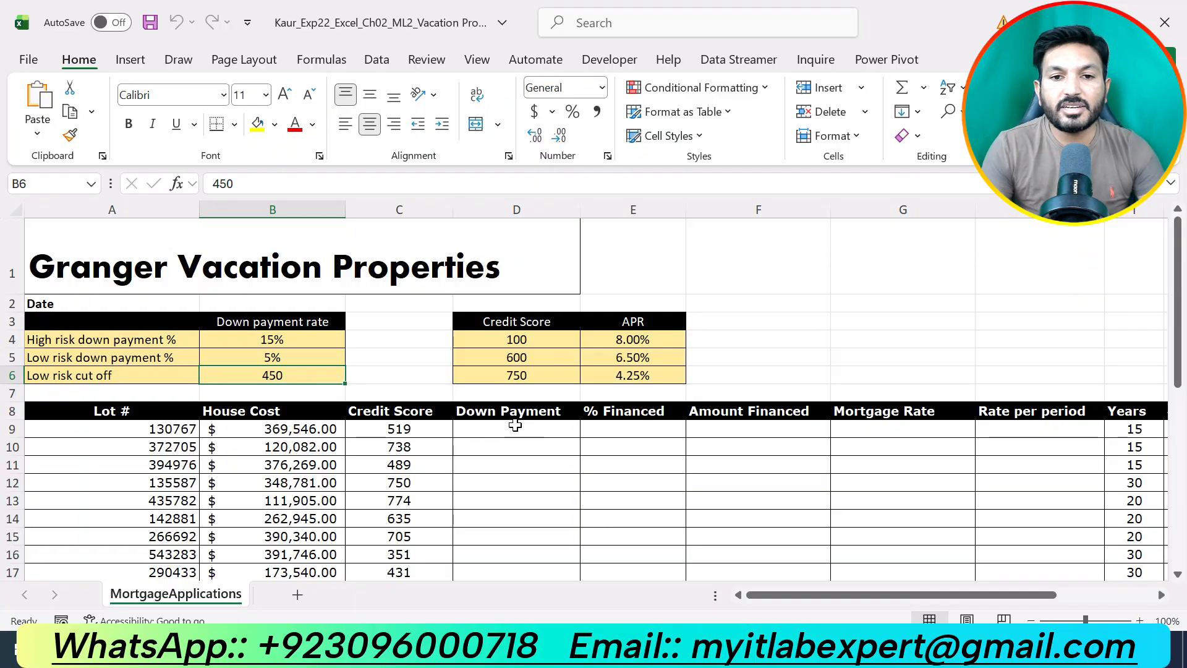
{"action": "left_click", "coordinate": [513, 426]}
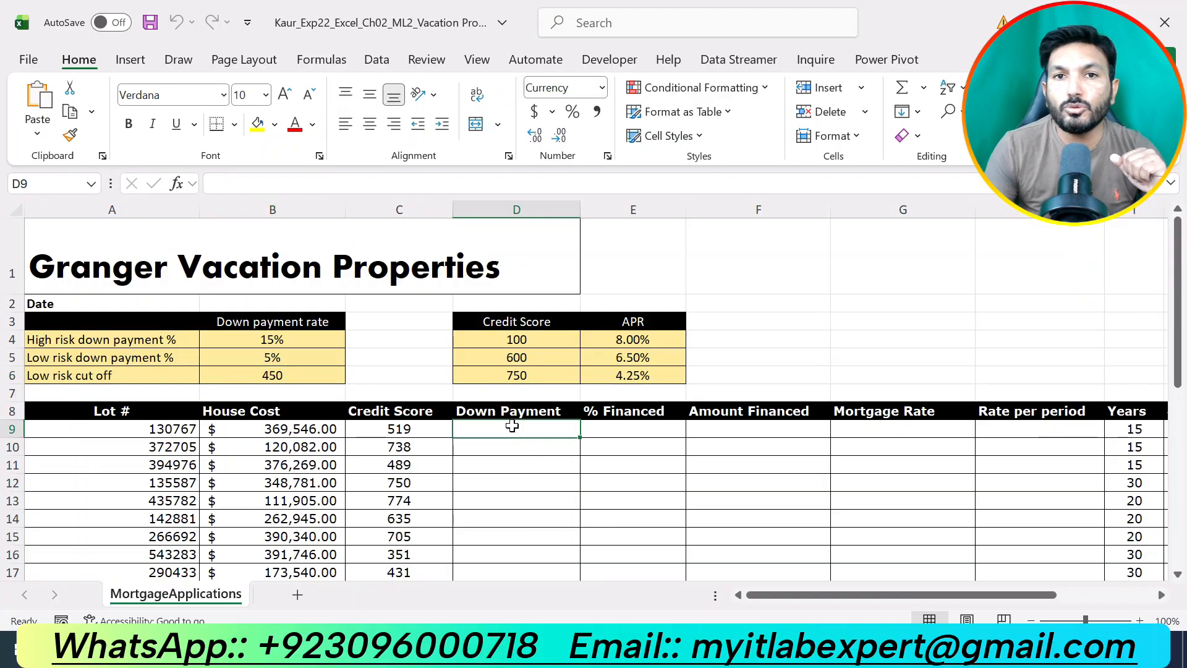
{"action": "type", "text": "="}
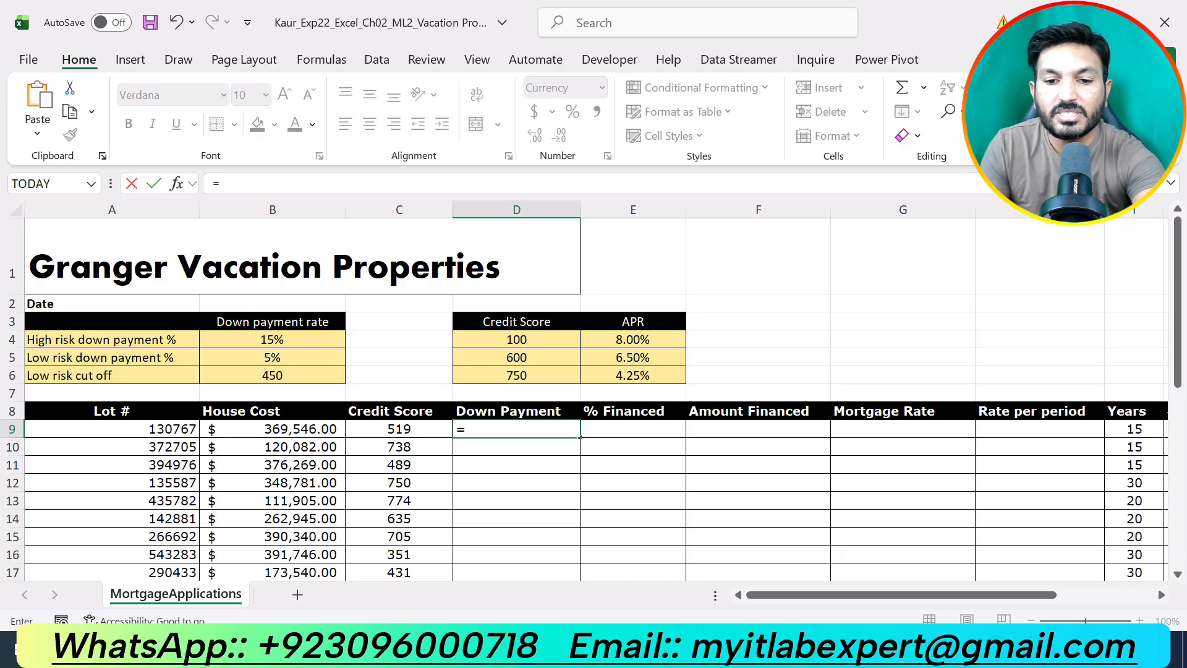
{"action": "type", "text": "if"}
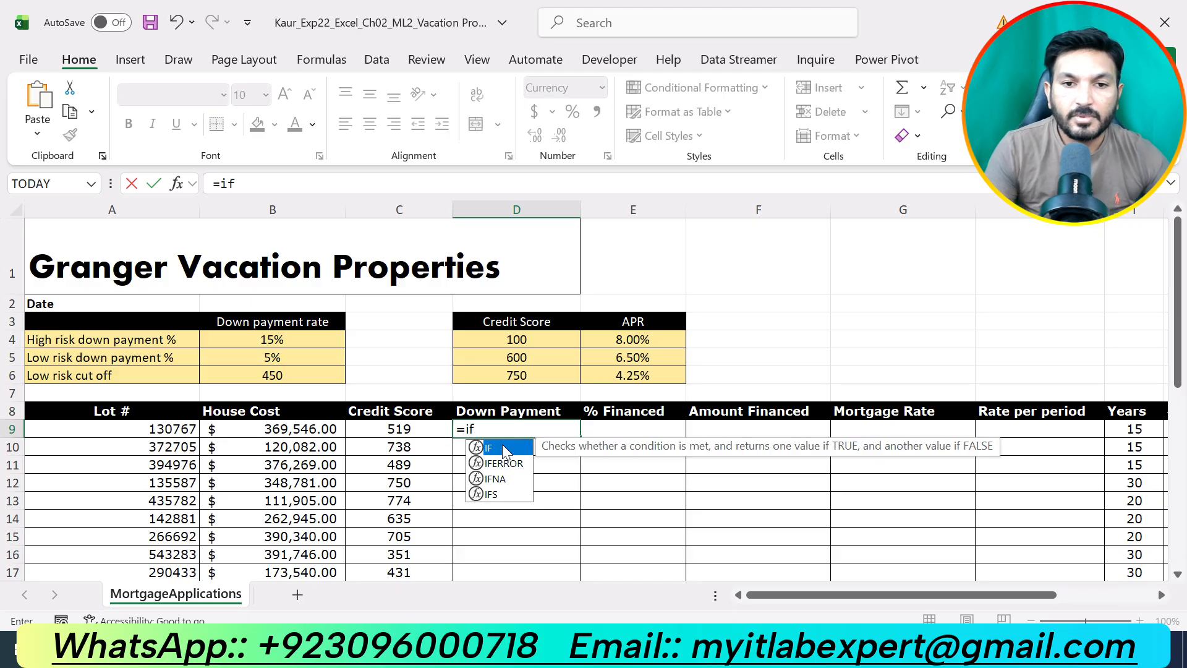
{"action": "key", "text": "Tab"}
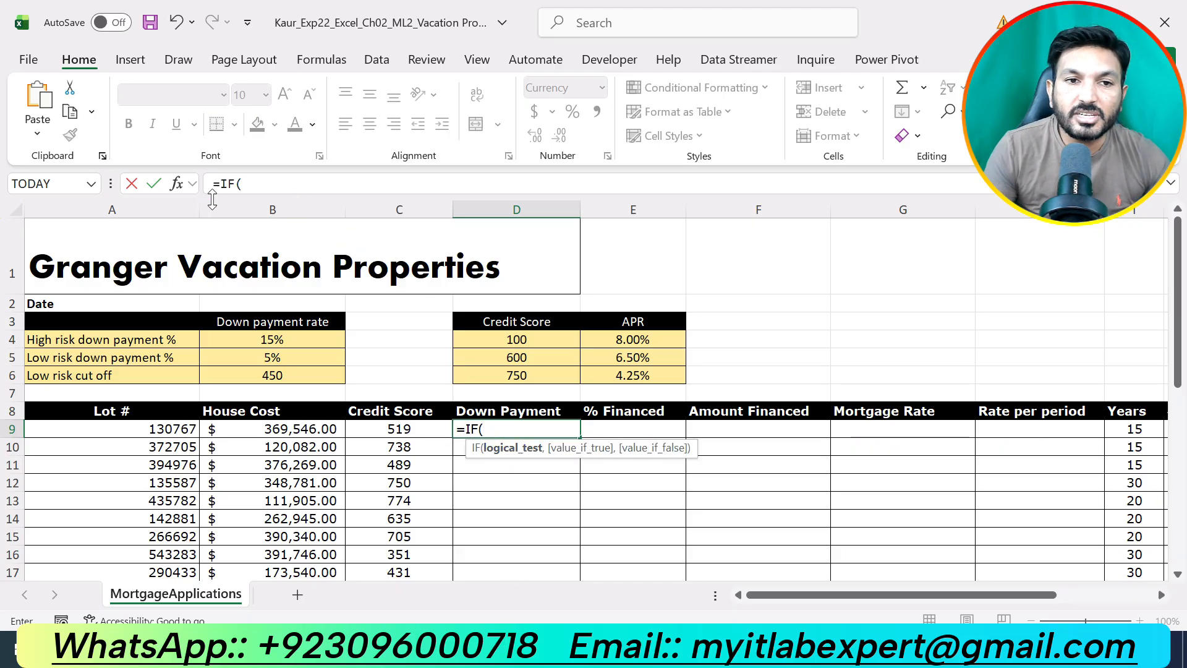
{"action": "left_click", "coordinate": [177, 185]}
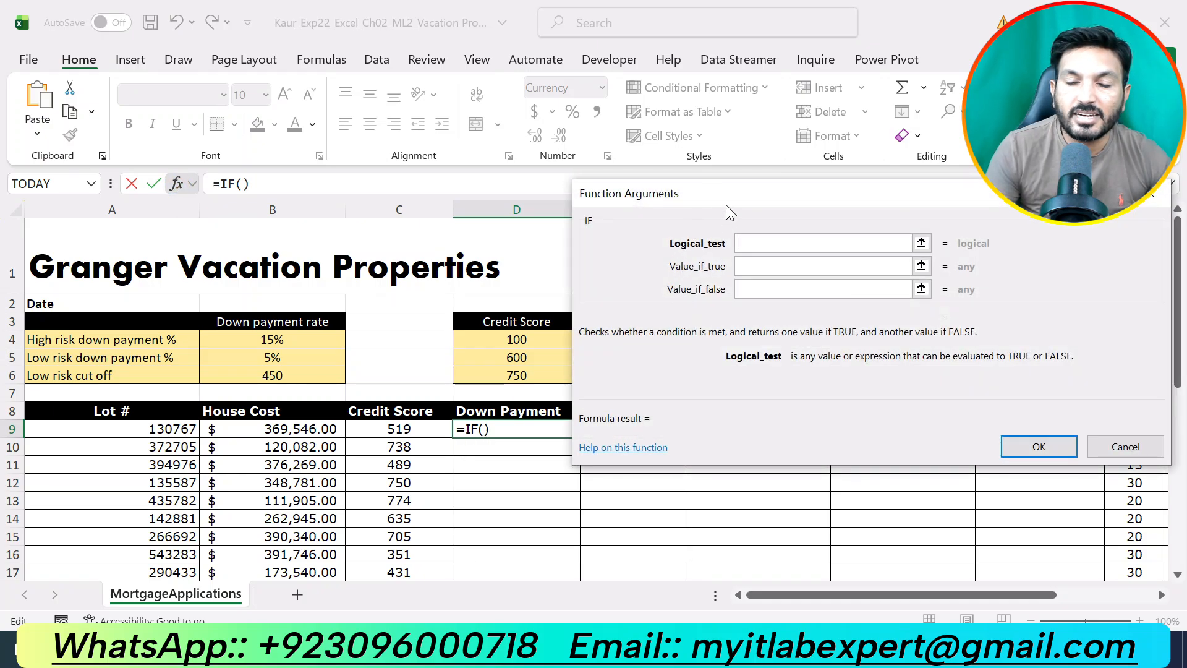
{"action": "left_click_drag", "start_coordinate": [726, 205], "coordinate": [773, 302]}
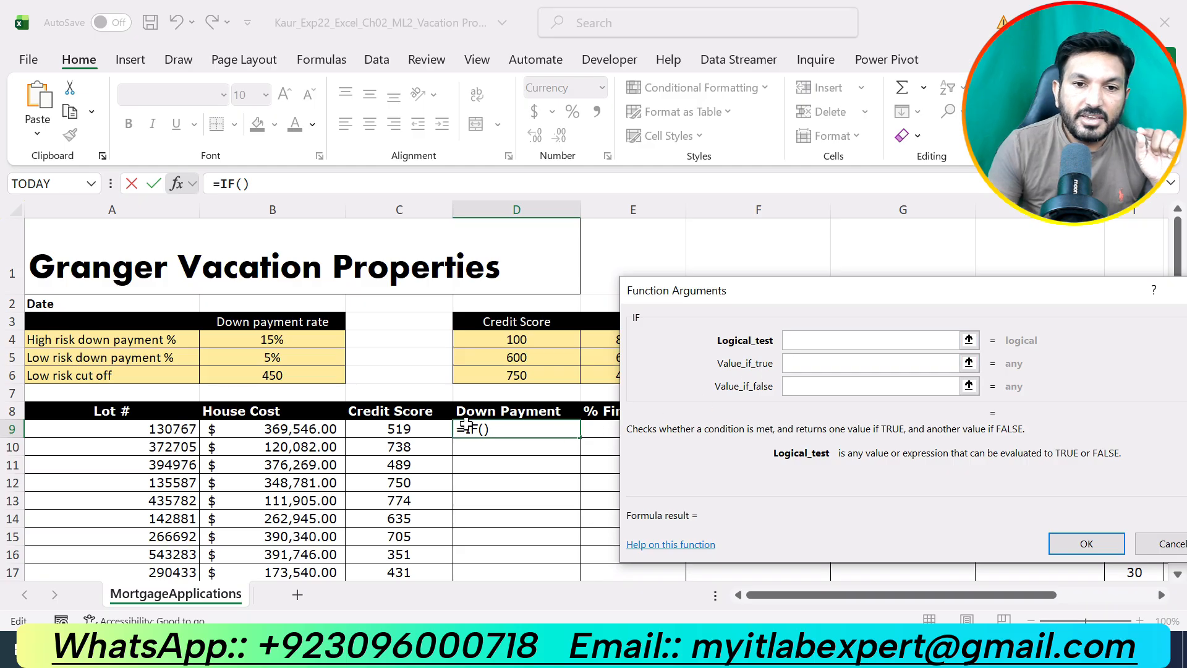
- Set the IF function's logical test to C9<$B$6, with an absolute reference to the low risk cut off
{"action": "left_click", "coordinate": [403, 428]}
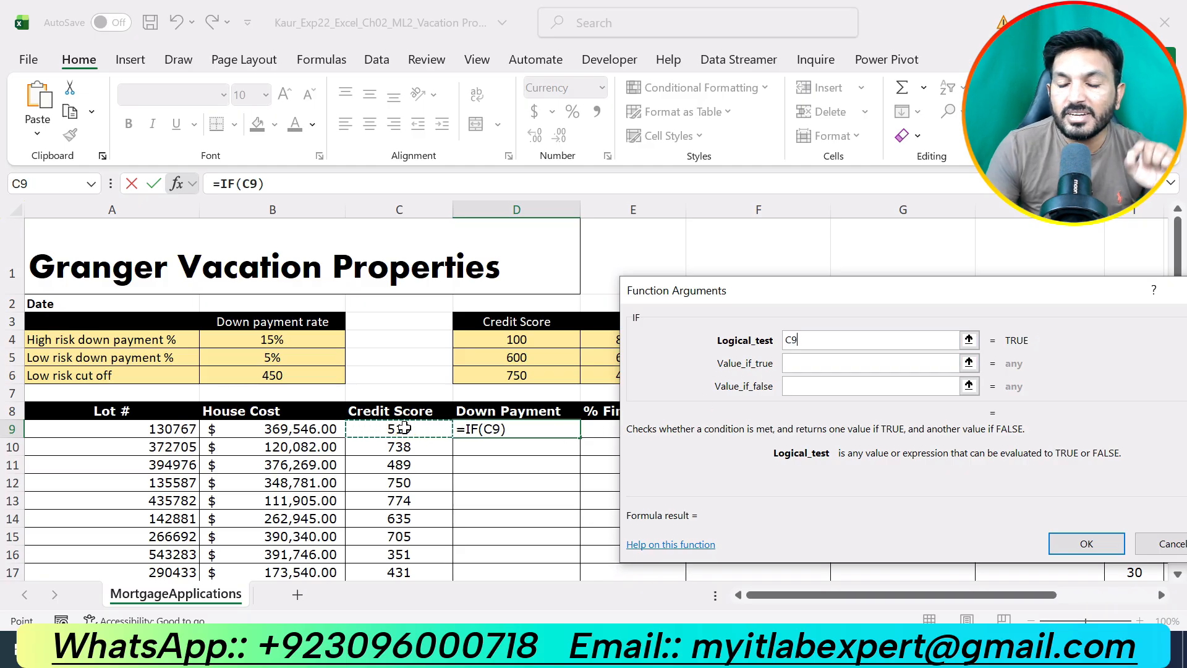
{"action": "type", "text": "<"}
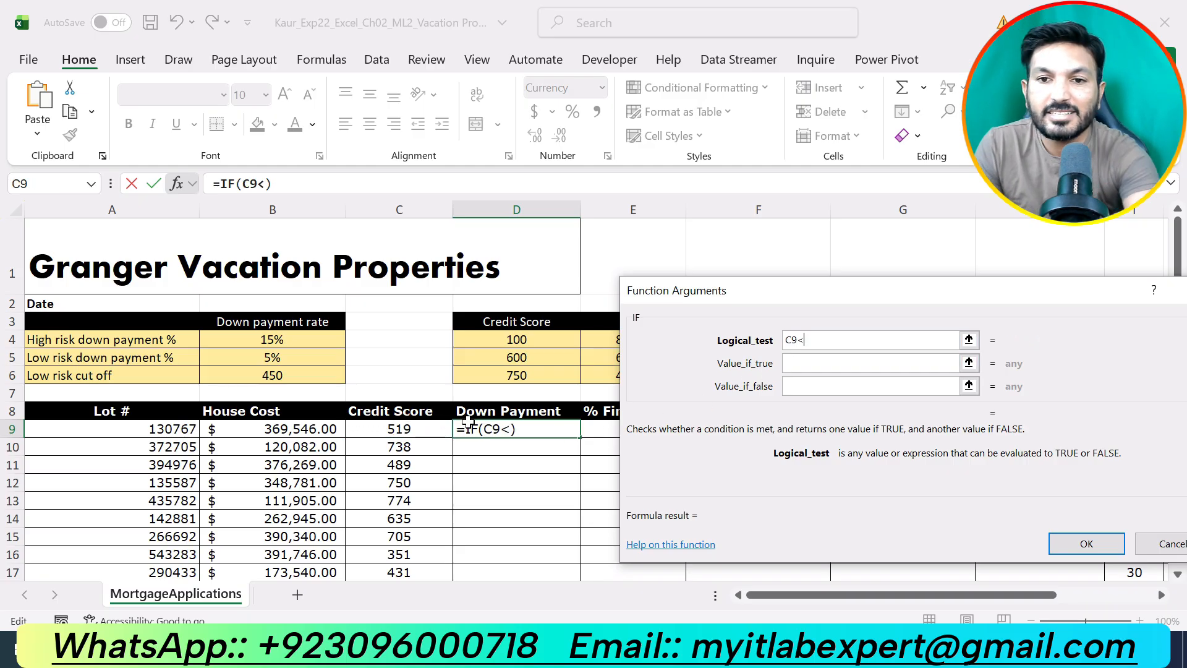
{"action": "left_click", "coordinate": [317, 373]}
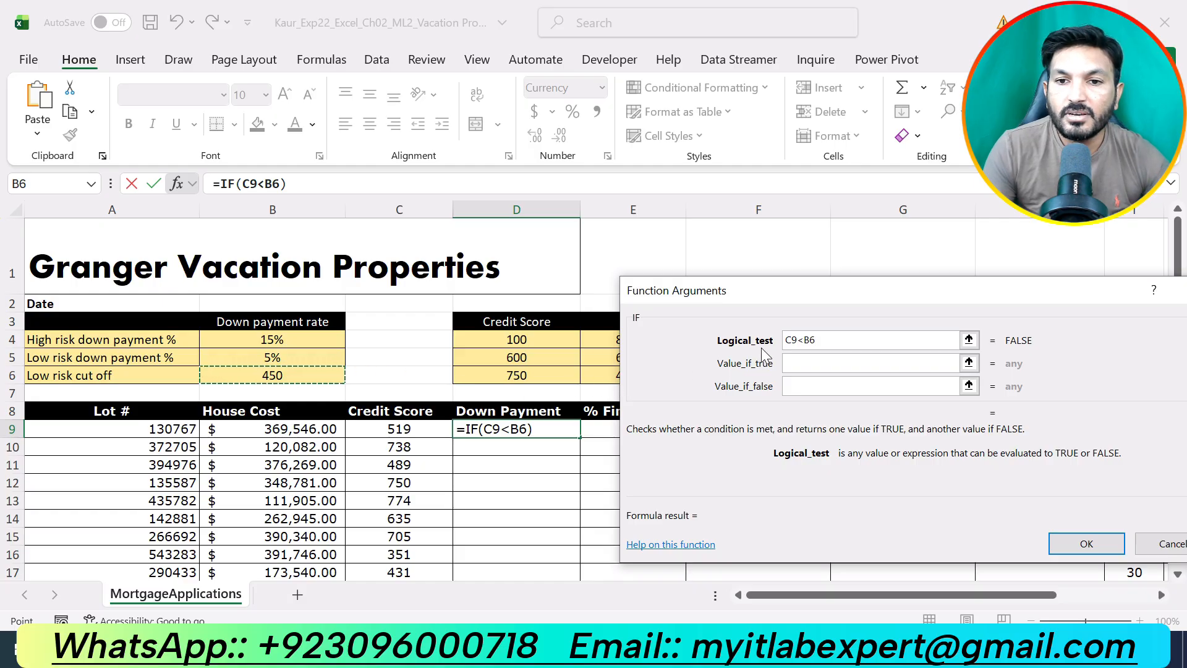
{"action": "left_click", "coordinate": [802, 340]}
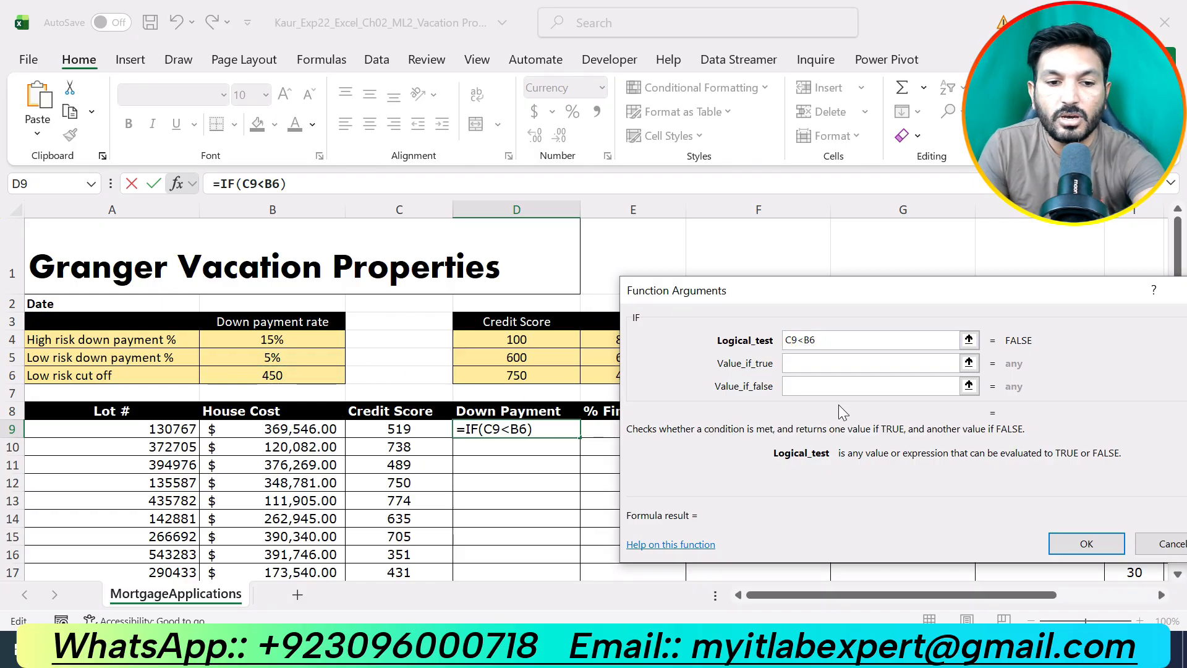
{"action": "type", "text": "#"}
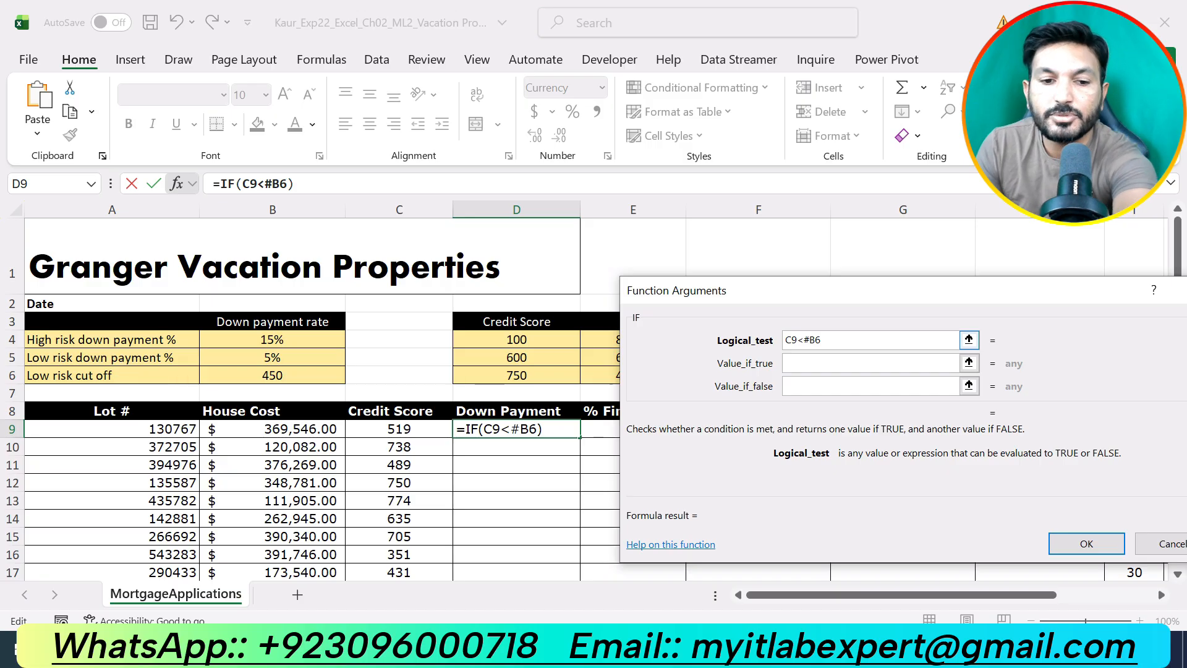
{"action": "key", "text": "BackSpace"}
{"action": "type", "text": "$"}
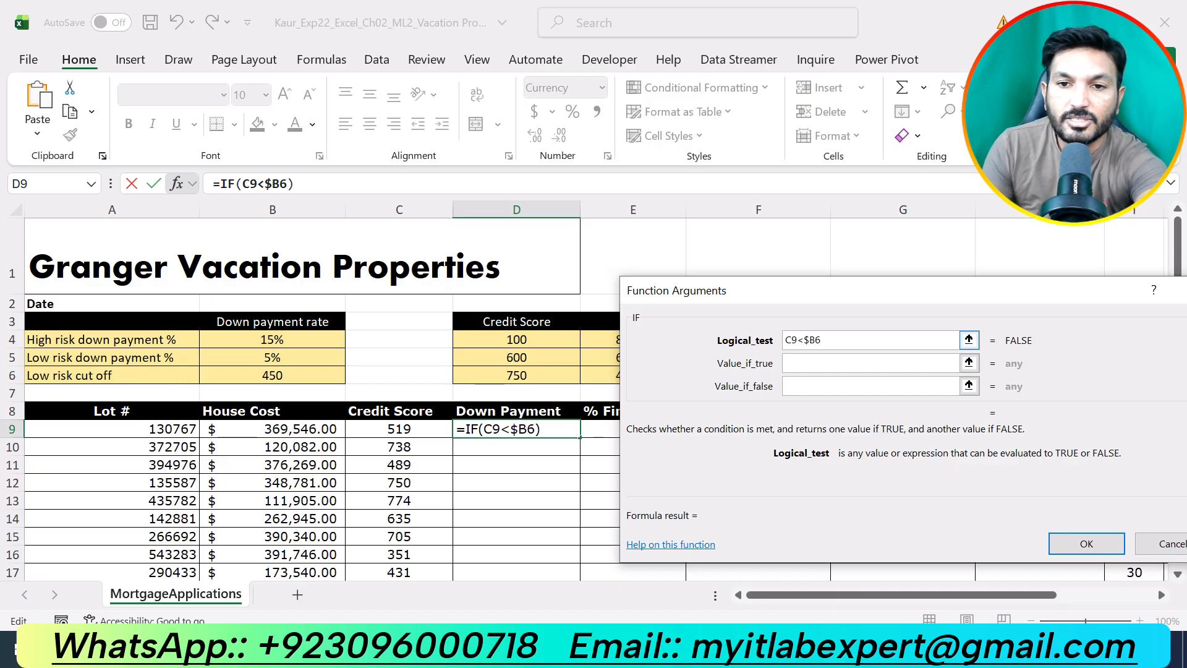
{"action": "key", "text": "Right"}
{"action": "type", "text": "$"}
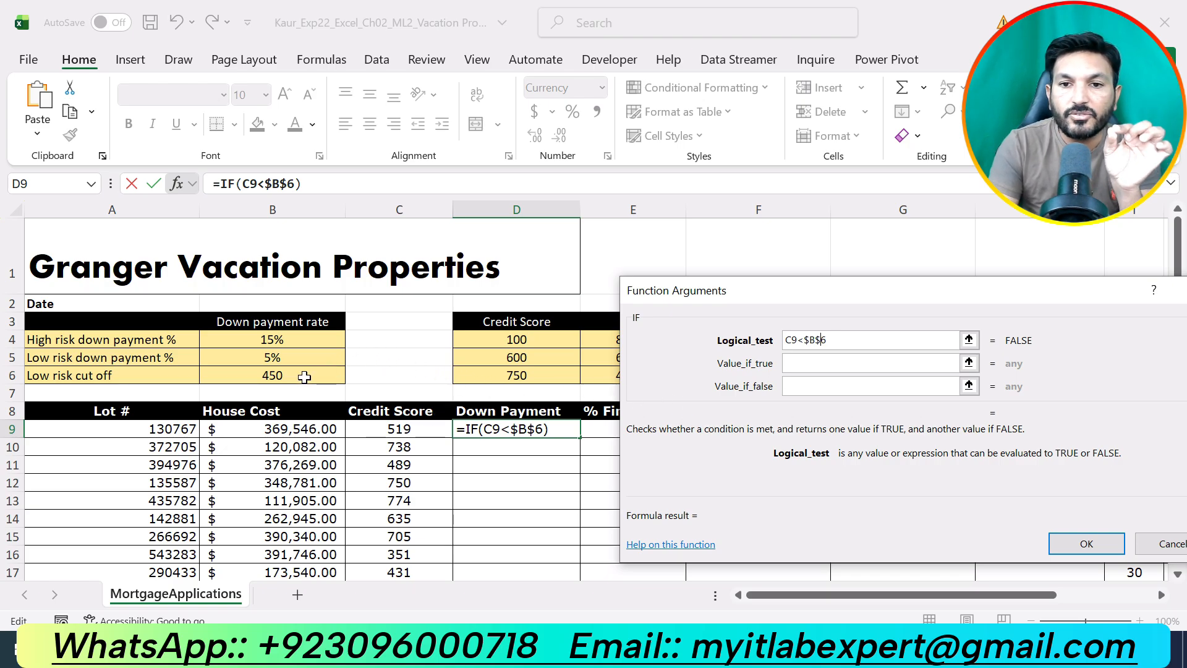
- Set the value if true to $B$5*B9, multiplying the low risk down payment rate by the house cost
{"action": "left_click", "coordinate": [799, 363]}
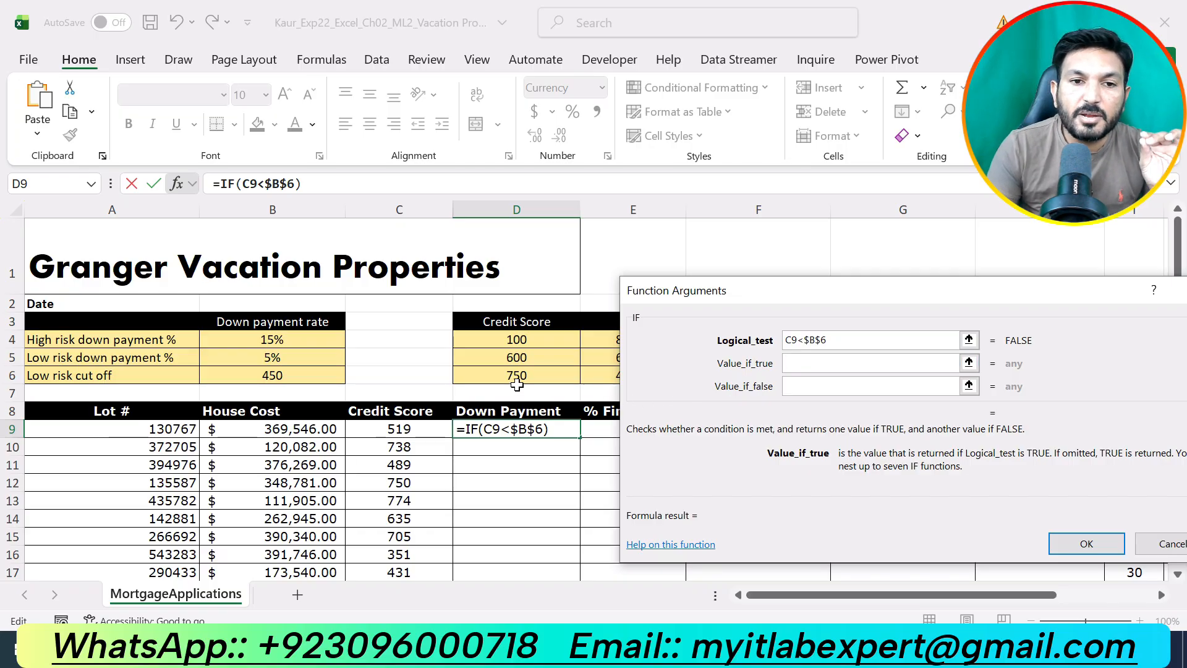
{"action": "left_click", "coordinate": [305, 356]}
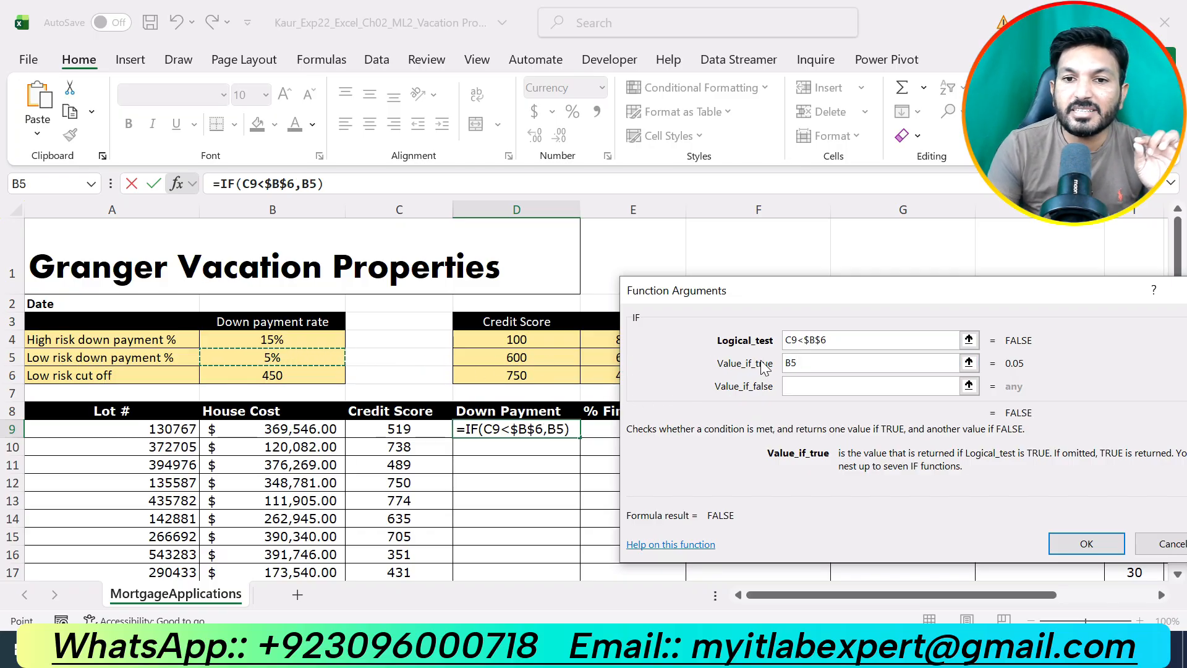
{"action": "left_click", "coordinate": [789, 363]}
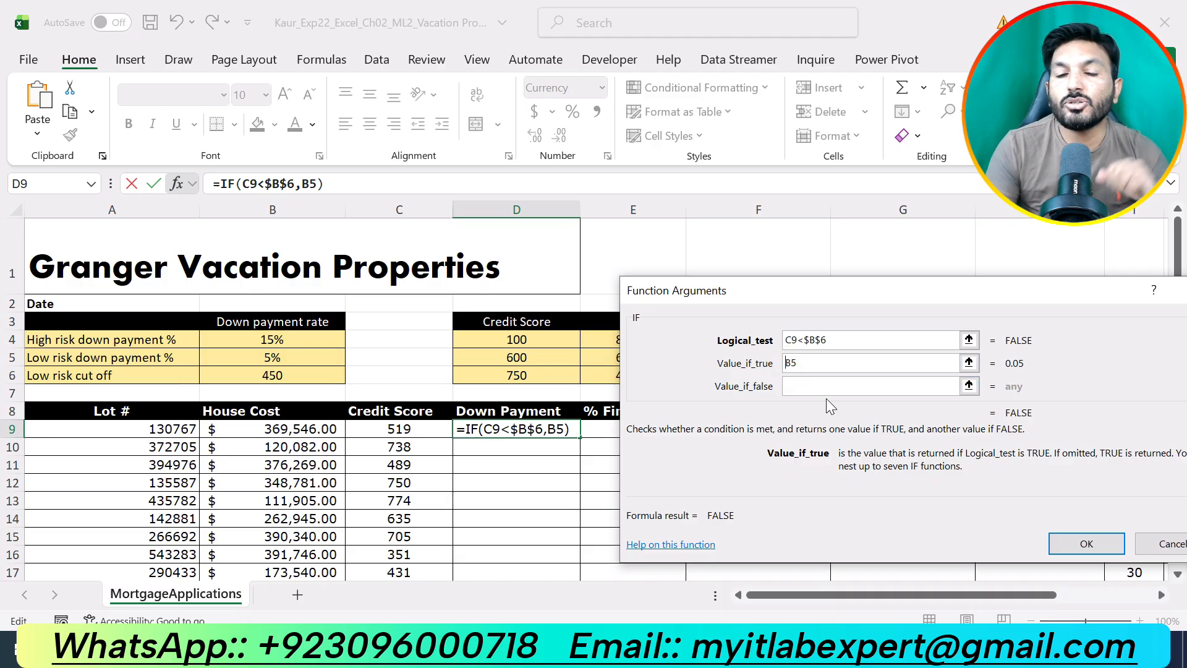
{"action": "type", "text": "$"}
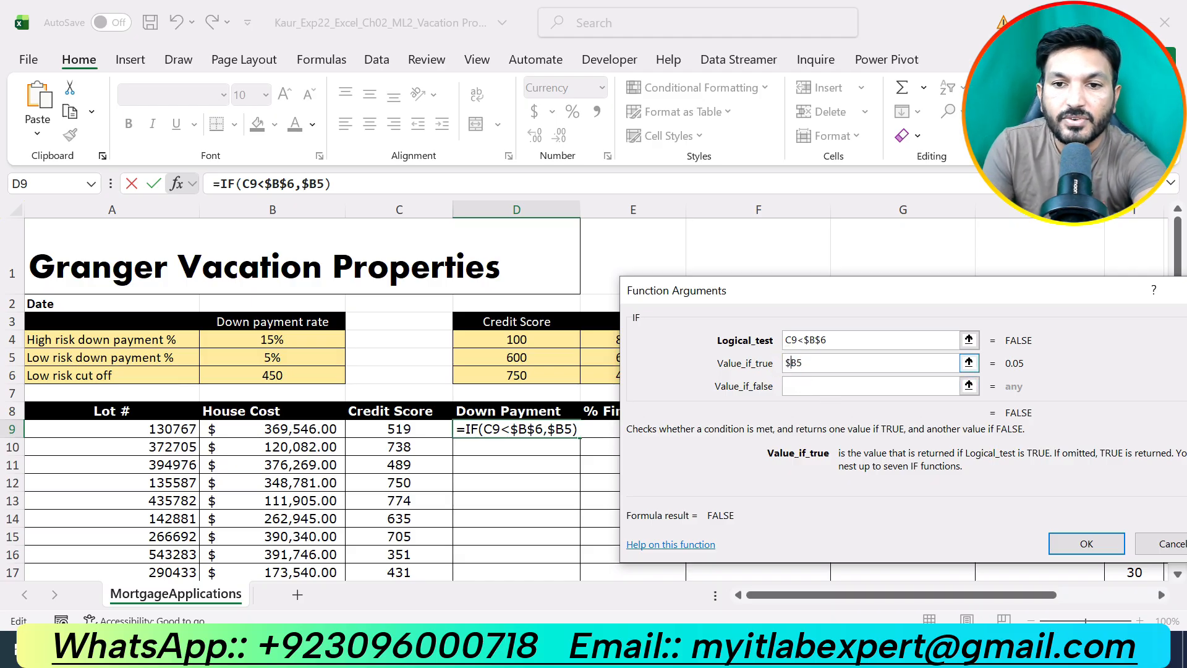
{"action": "left_click", "coordinate": [795, 363]}
{"action": "type", "text": "$"}
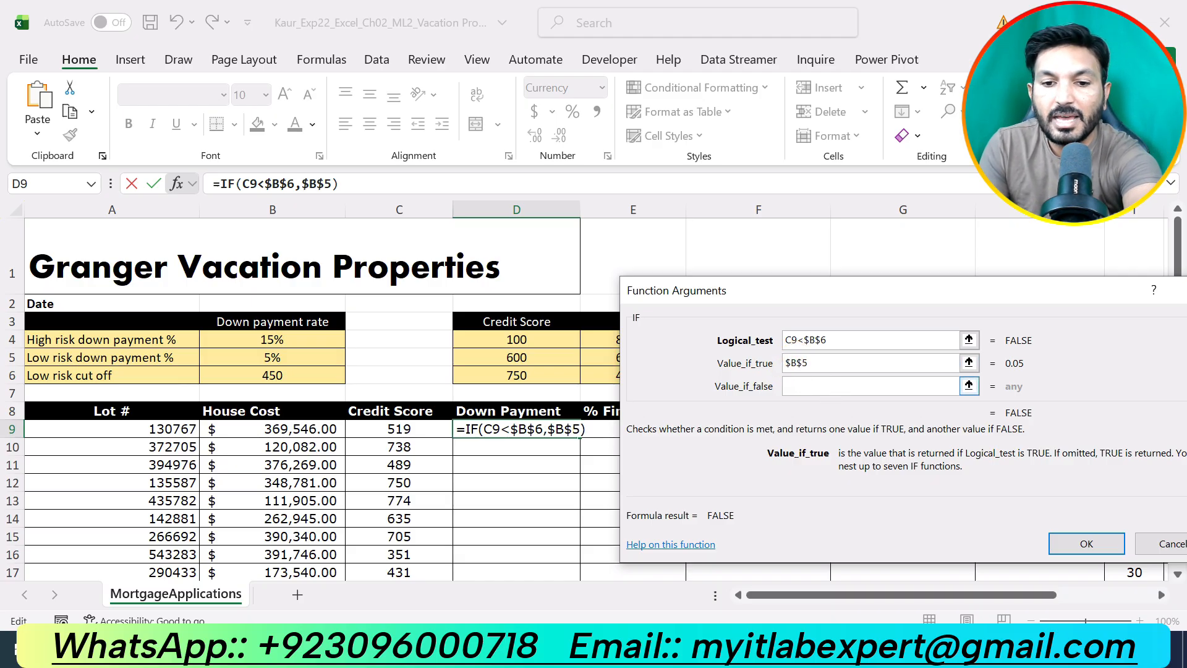
{"action": "left_click", "coordinate": [815, 363]}
{"action": "type", "text": "*"}
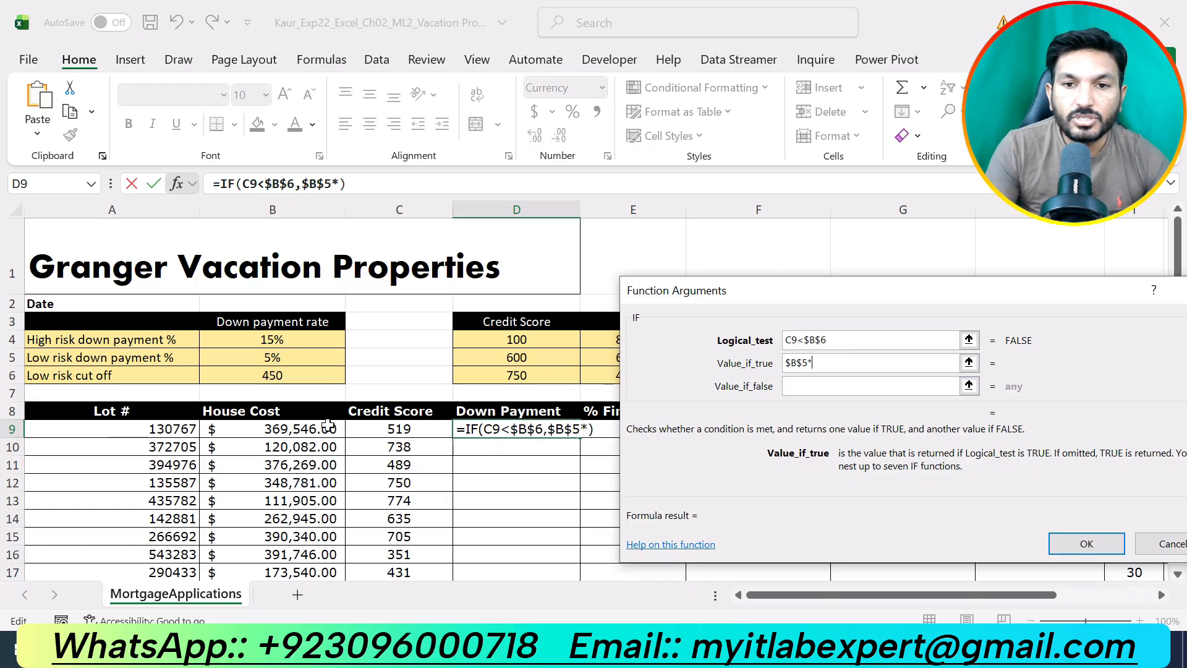
{"action": "left_click", "coordinate": [330, 428]}
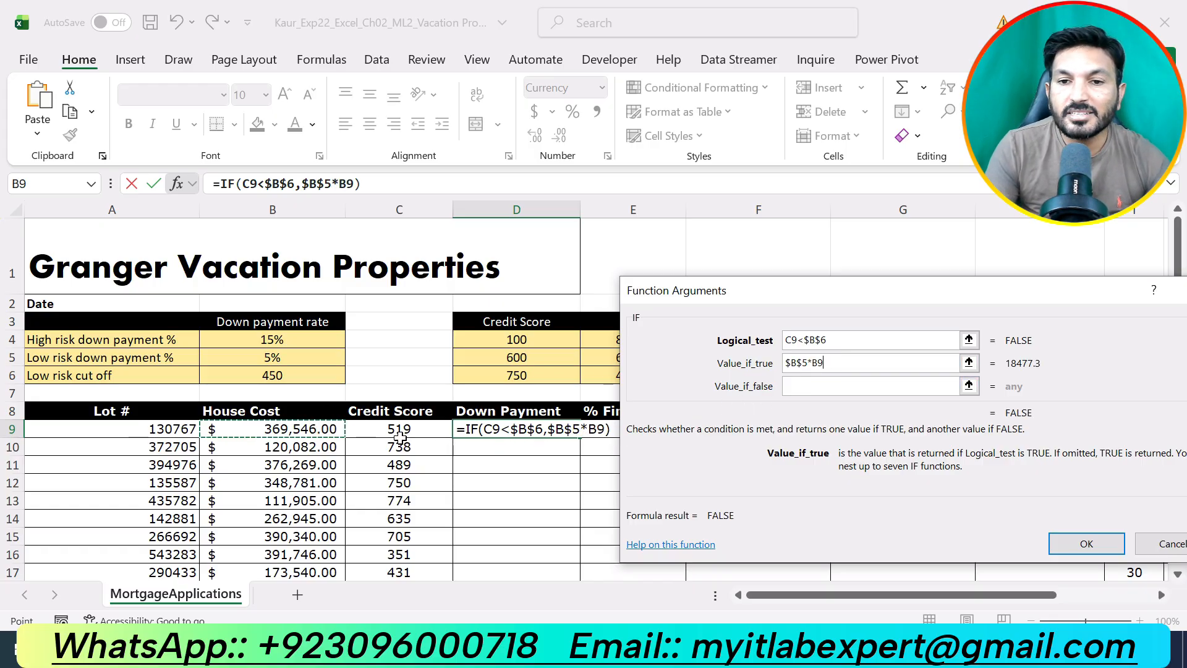
- Set the value if false to $B$4*B9 and enter the completed IF formula in D9
{"action": "left_click", "coordinate": [804, 388]}
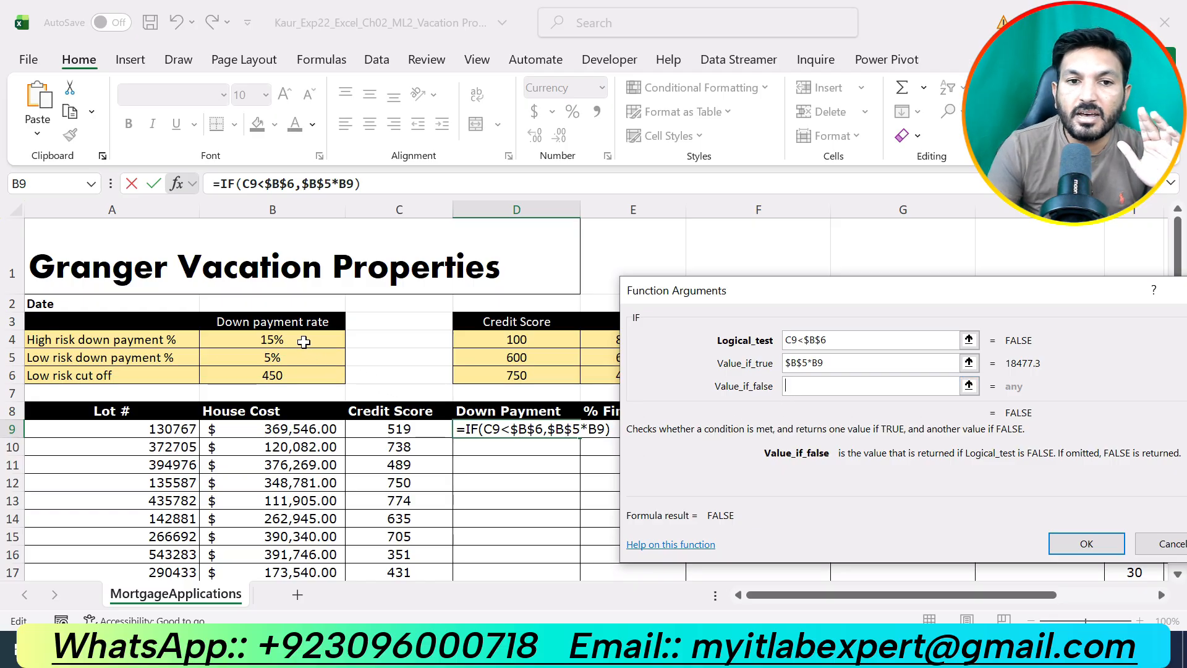
{"action": "left_click", "coordinate": [303, 342]}
{"action": "left_click", "coordinate": [791, 387]}
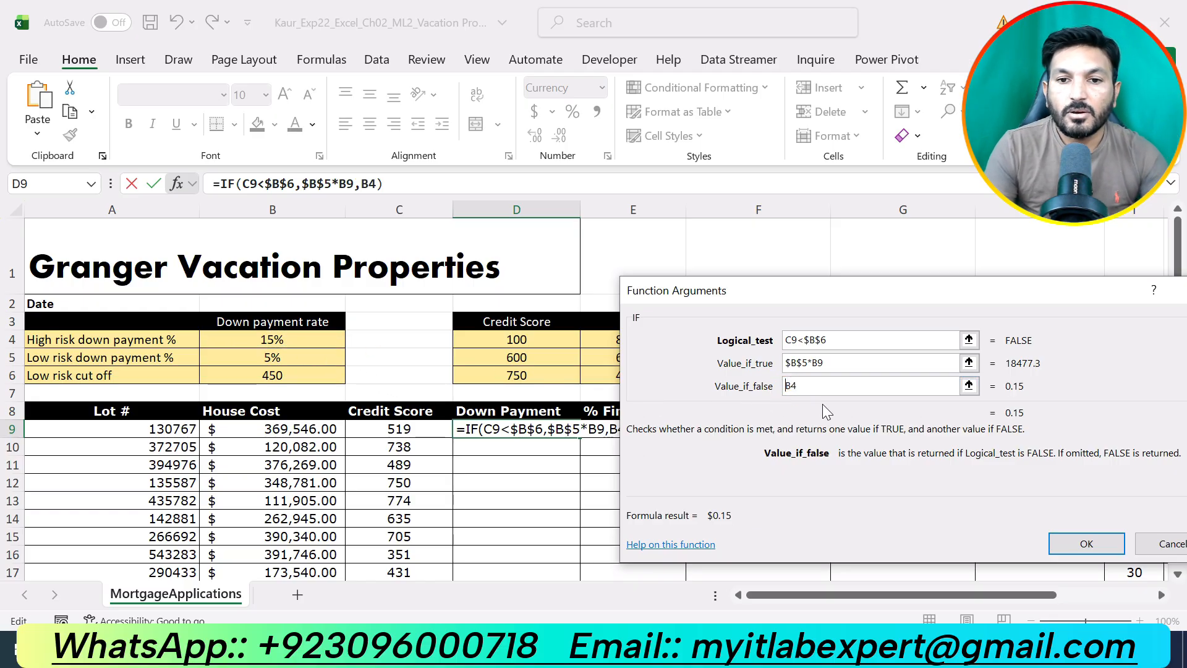
{"action": "double_click", "coordinate": [794, 386]}
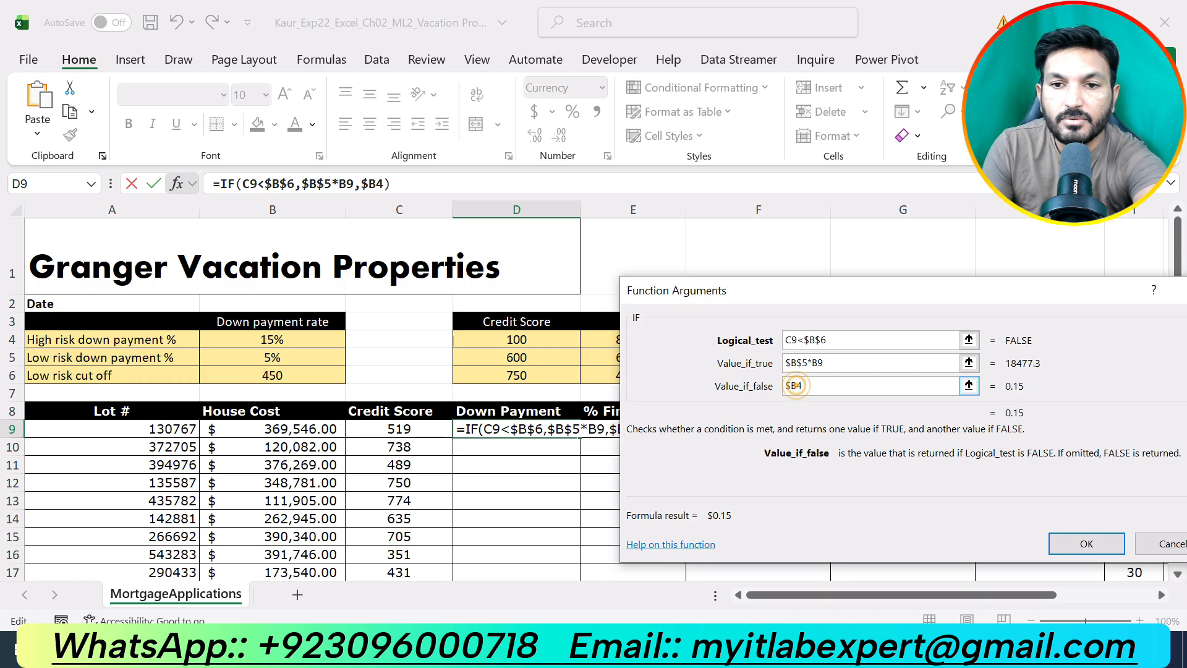
{"action": "key", "text": "F4"}
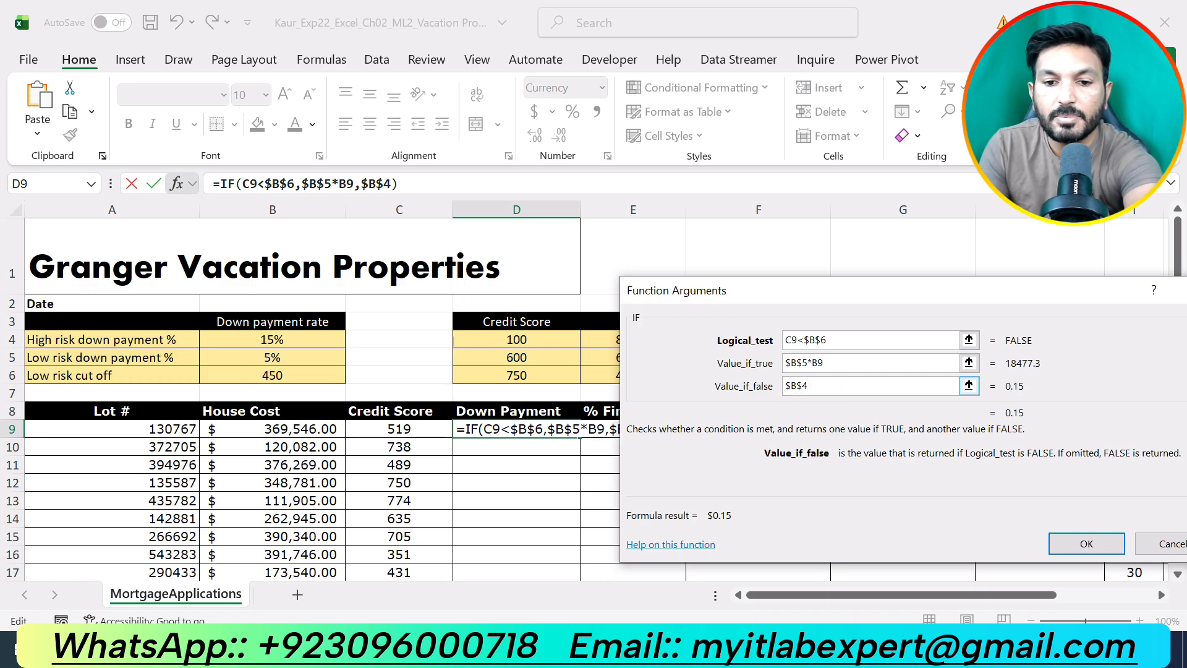
{"action": "type", "text": "*"}
{"action": "left_click", "coordinate": [324, 429]}
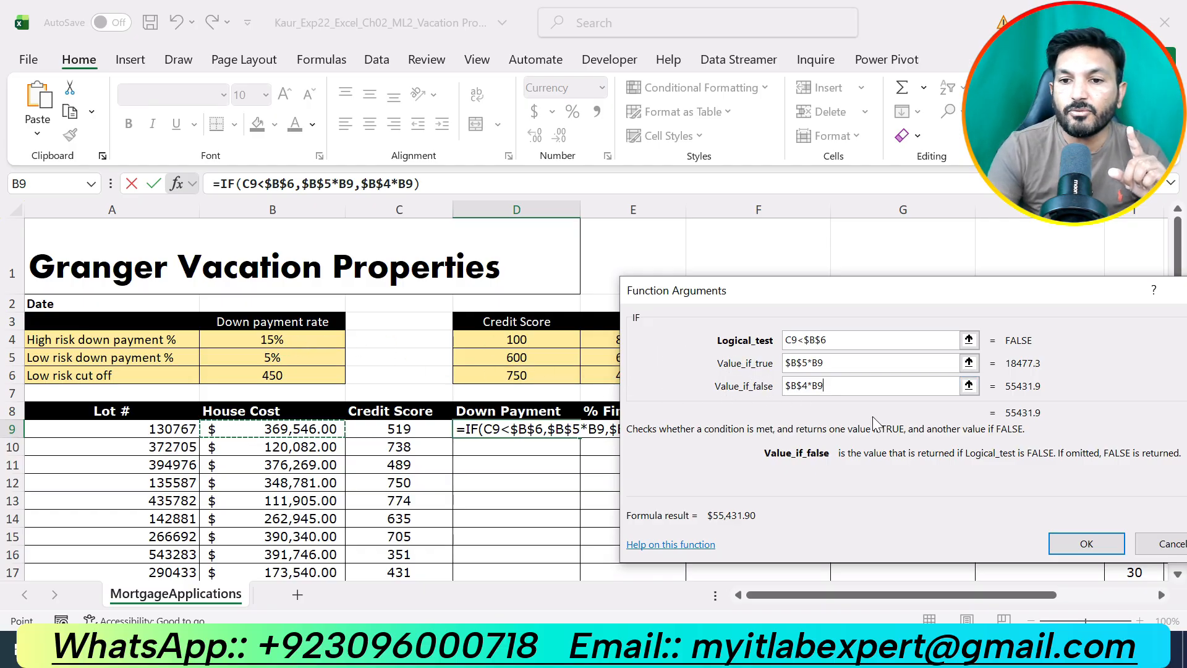
{"action": "left_click", "coordinate": [1086, 543]}
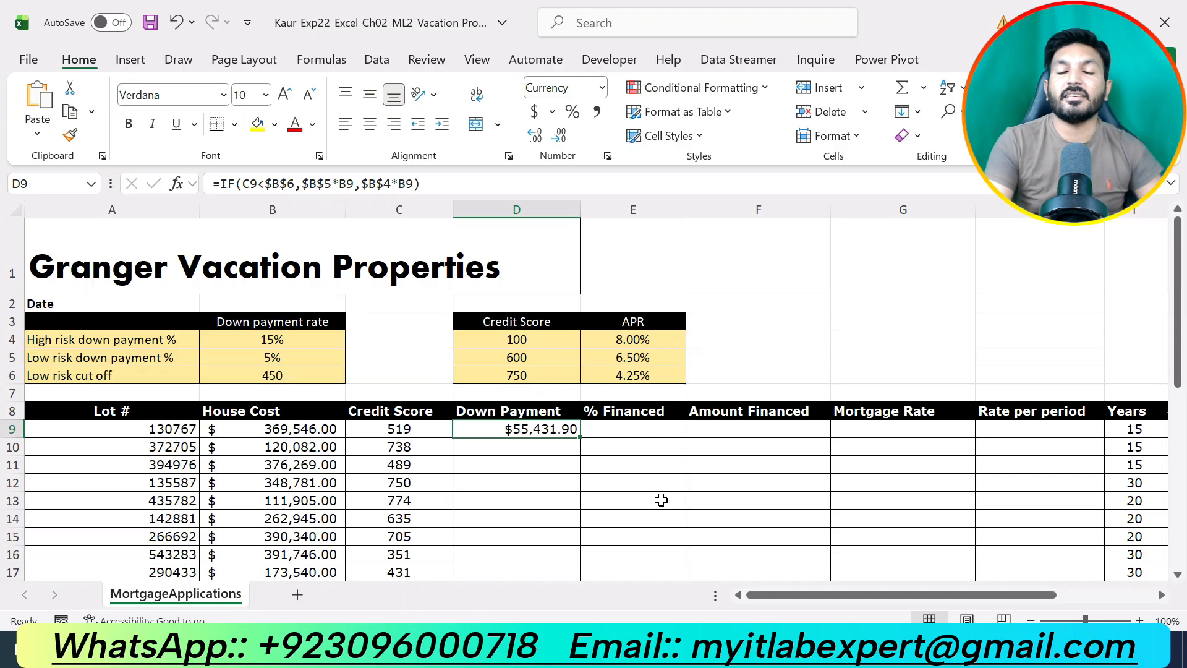
- Copy the down payment formula from D9 down the column through D28
{"action": "scroll", "coordinate": [638, 464], "scroll_direction": "down", "scroll_amount": 2}
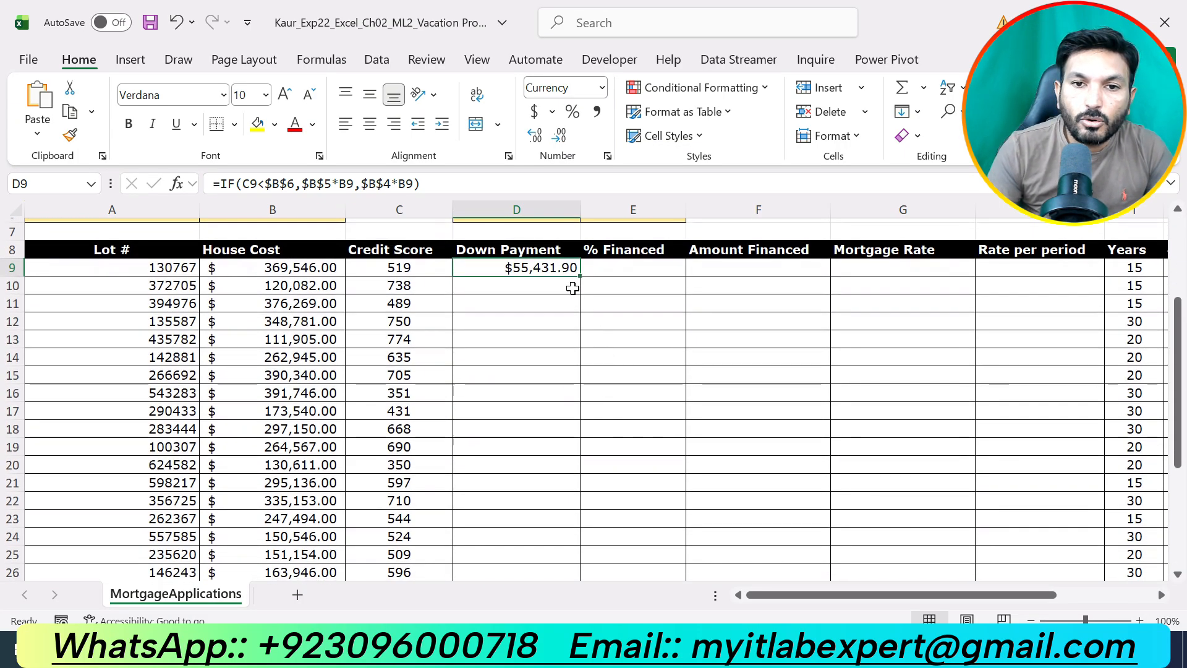
{"action": "left_click_drag", "start_coordinate": [578, 276], "coordinate": [542, 534]}
{"action": "scroll", "coordinate": [680, 522], "scroll_direction": "up", "scroll_amount": 3}
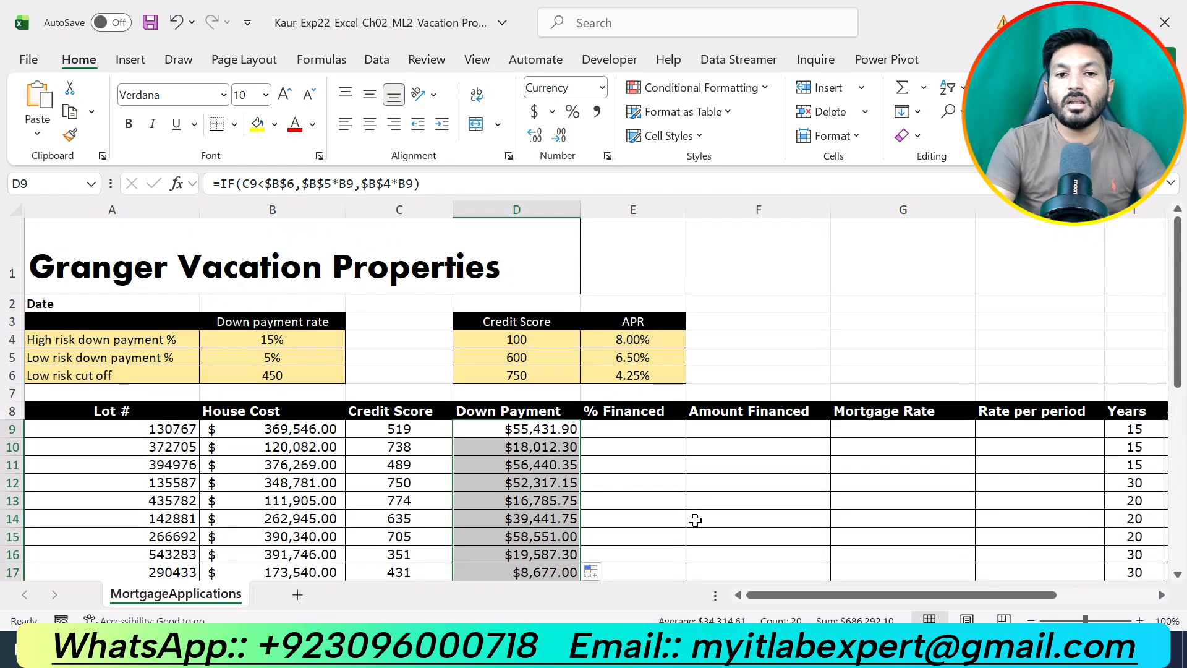
- Switch to the Word instructions and undo the yellow highlighting of the step 2 text
{"action": "key", "text": "alt+Tab"}
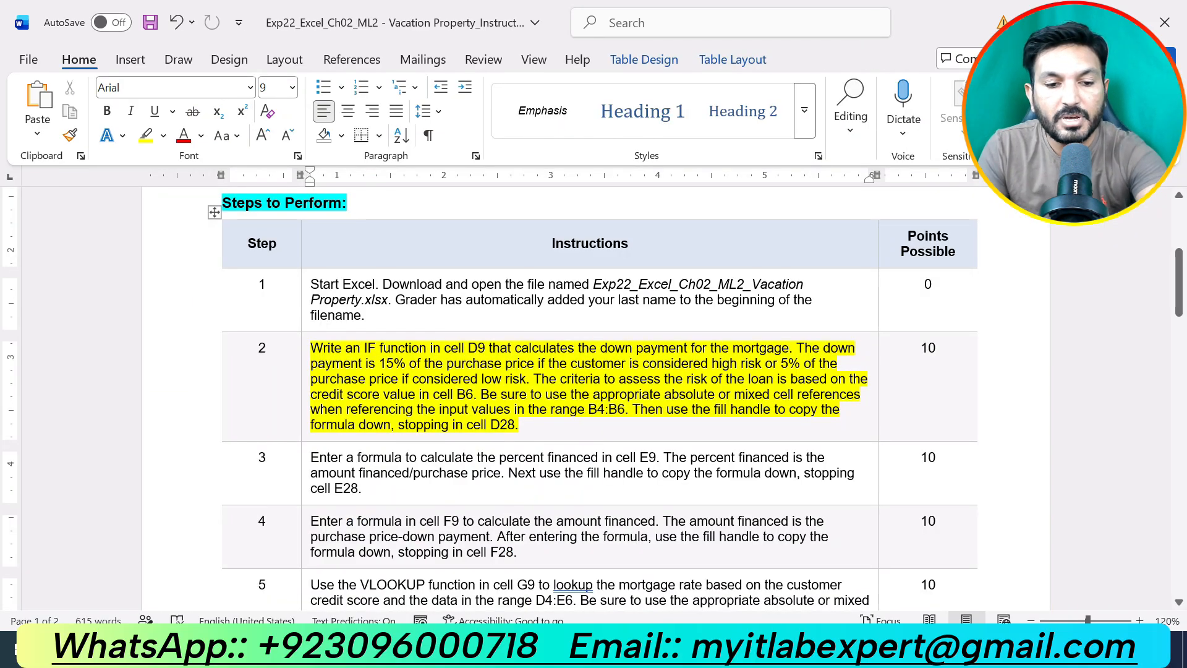
{"action": "key", "text": "ctrl+z"}
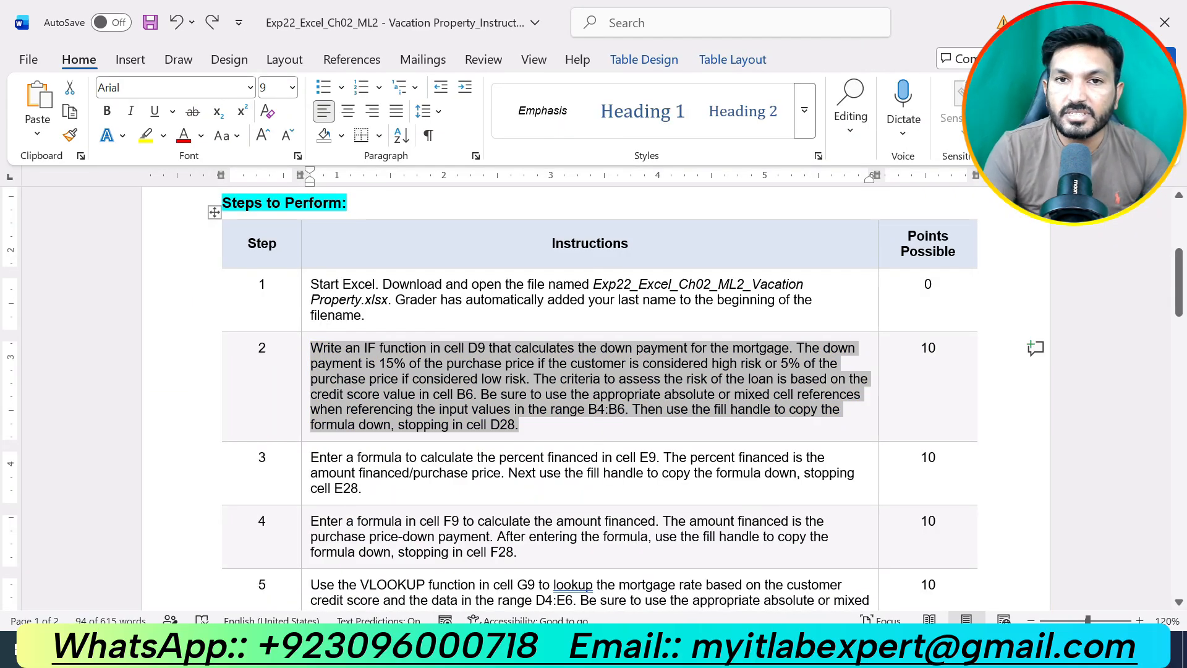
{"action": "left_click", "coordinate": [593, 489]}
{"action": "scroll", "coordinate": [593, 482], "scroll_direction": "down", "scroll_amount": 3}
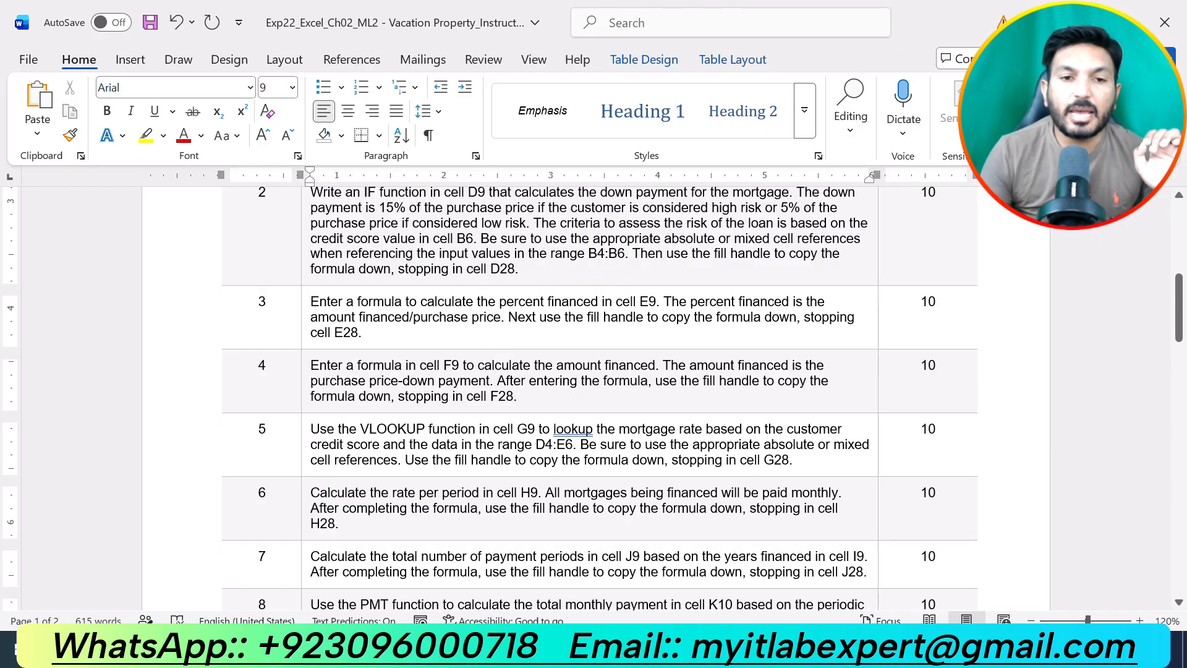
- Highlight the step 3 instruction text in yellow
{"action": "left_click_drag", "start_coordinate": [363, 332], "coordinate": [412, 288]}
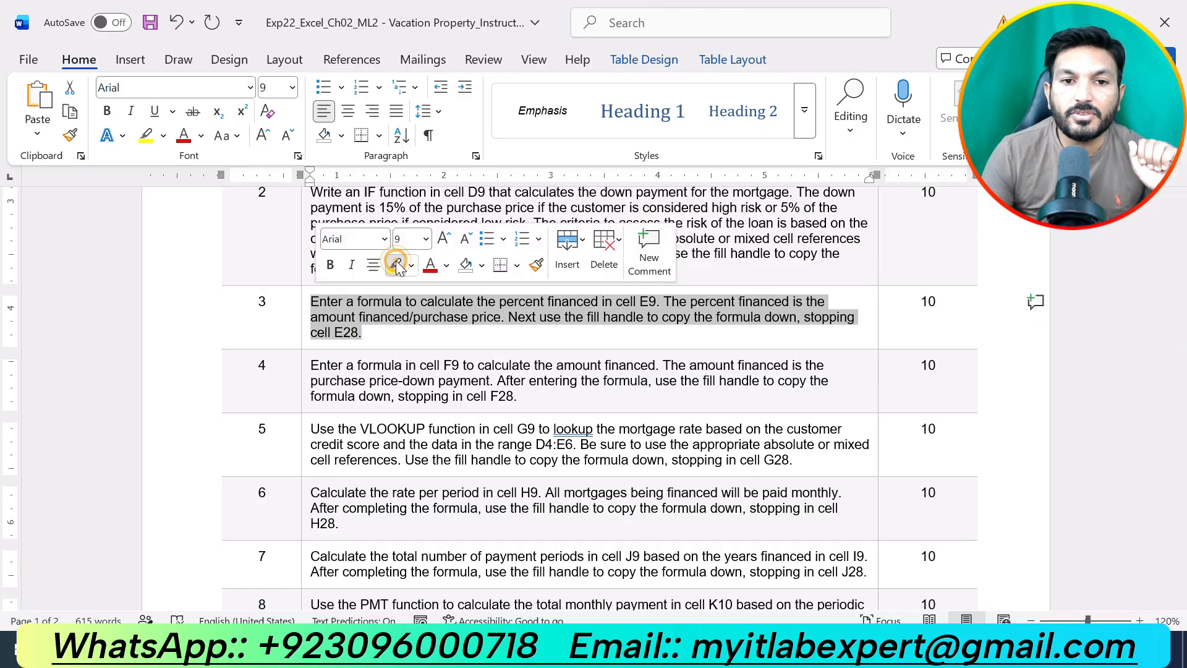
{"action": "left_click", "coordinate": [394, 265]}
{"action": "left_click", "coordinate": [388, 332]}
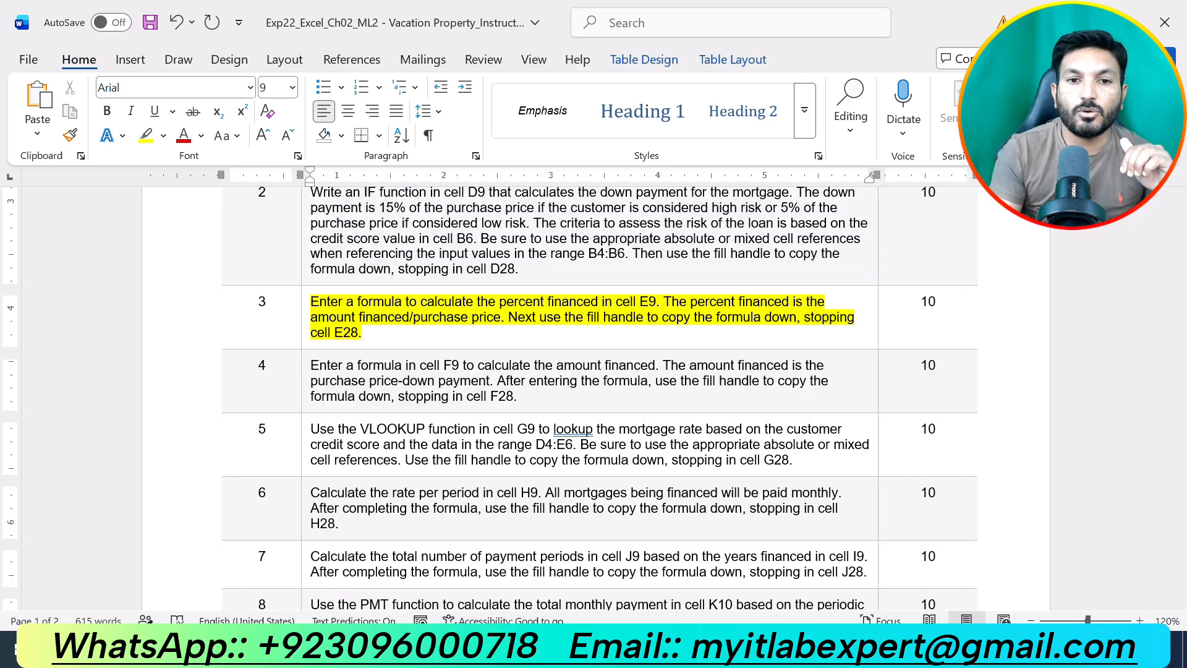
- Switch to the Excel workbook and undo the last two changes in the % Financed column
{"action": "key", "text": "alt+Tab"}
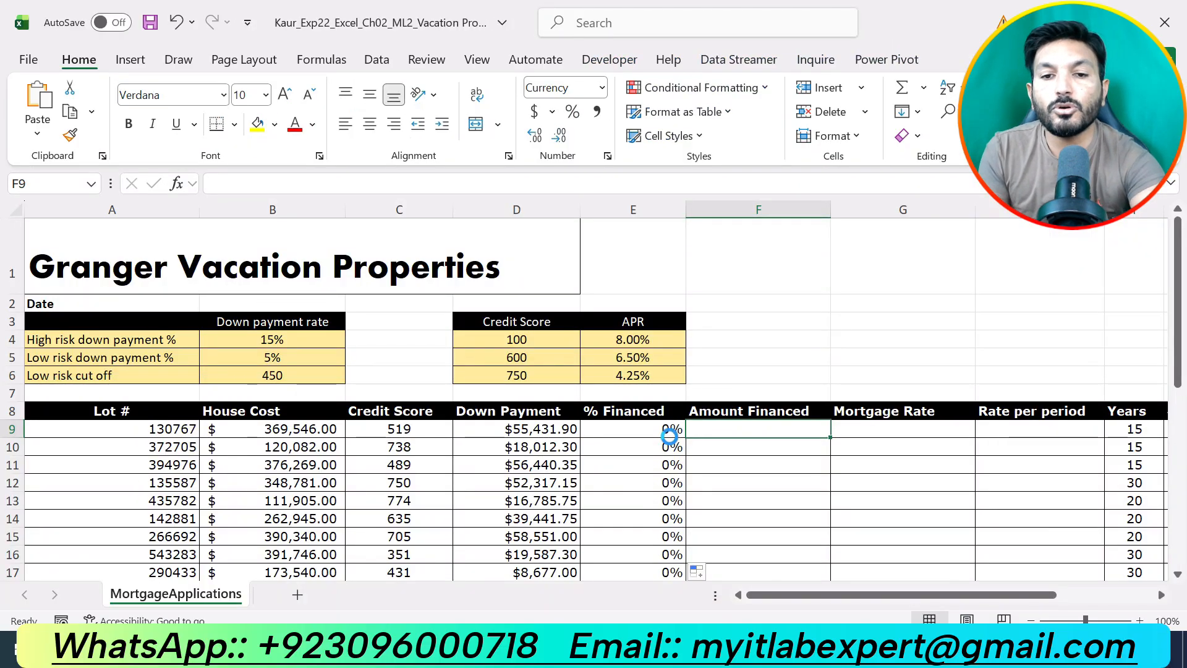
{"action": "key", "text": "ctrl+z"}
{"action": "key", "text": "ctrl+z"}
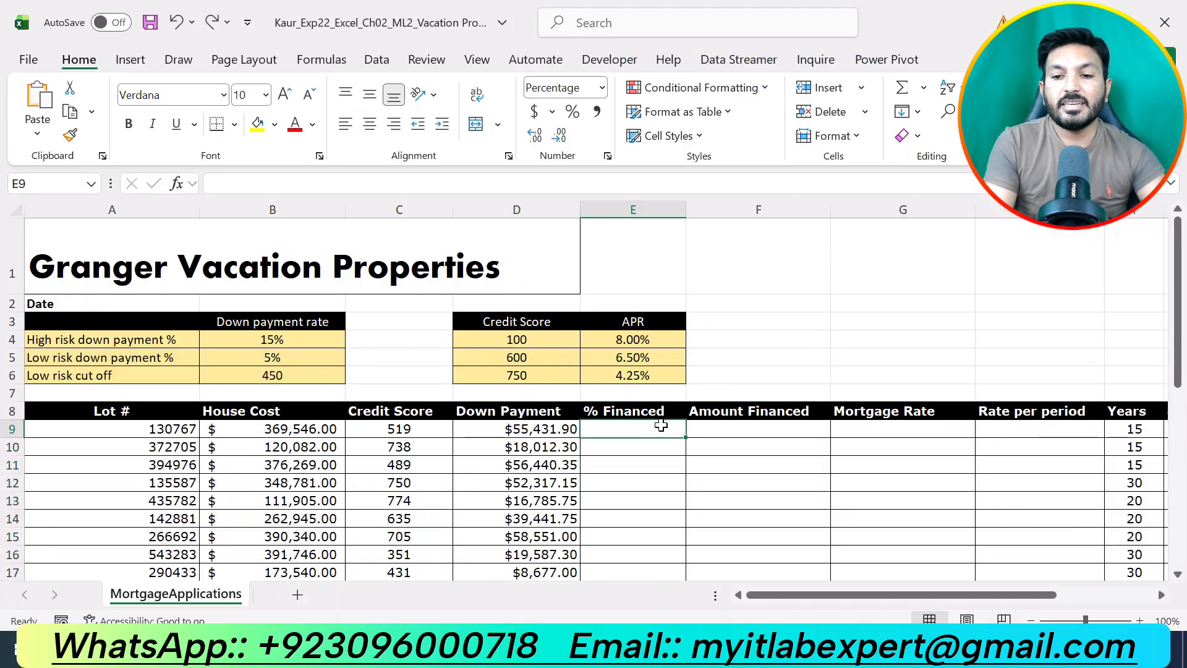
- Enter the percent financed formula =(B9-D9)/B9 in E9, checking the Word instructions for the purchase price divisor
{"action": "type", "text": "="}
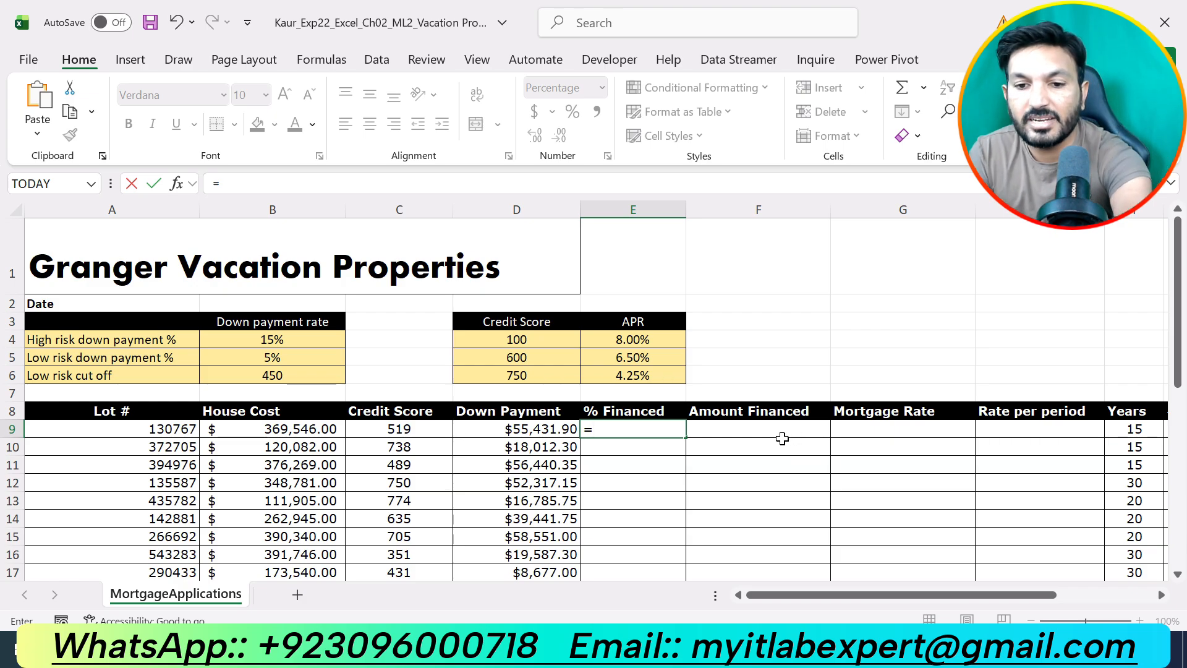
{"action": "type", "text": "("}
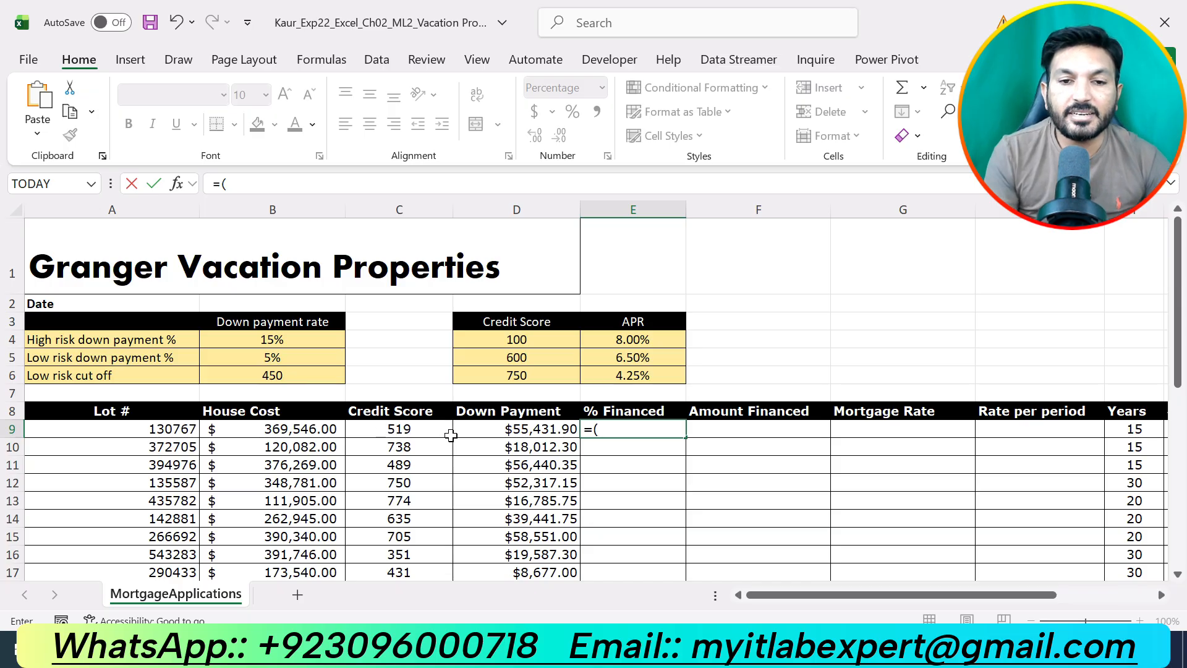
{"action": "left_click", "coordinate": [291, 428]}
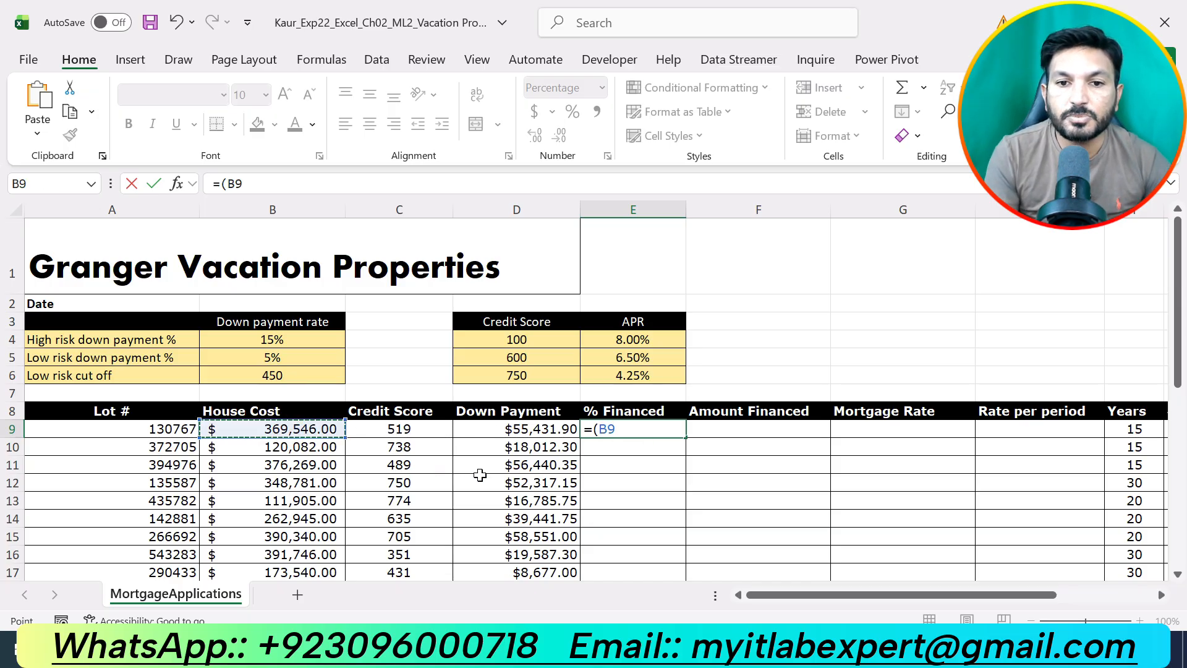
{"action": "type", "text": "-"}
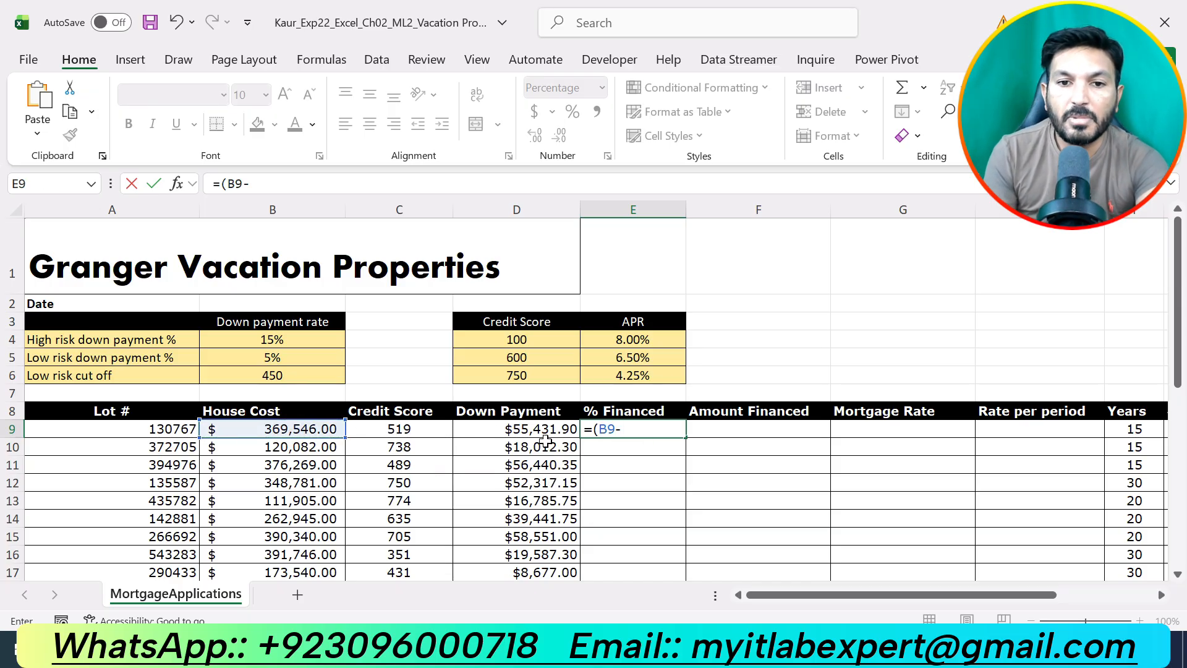
{"action": "left_click", "coordinate": [542, 433]}
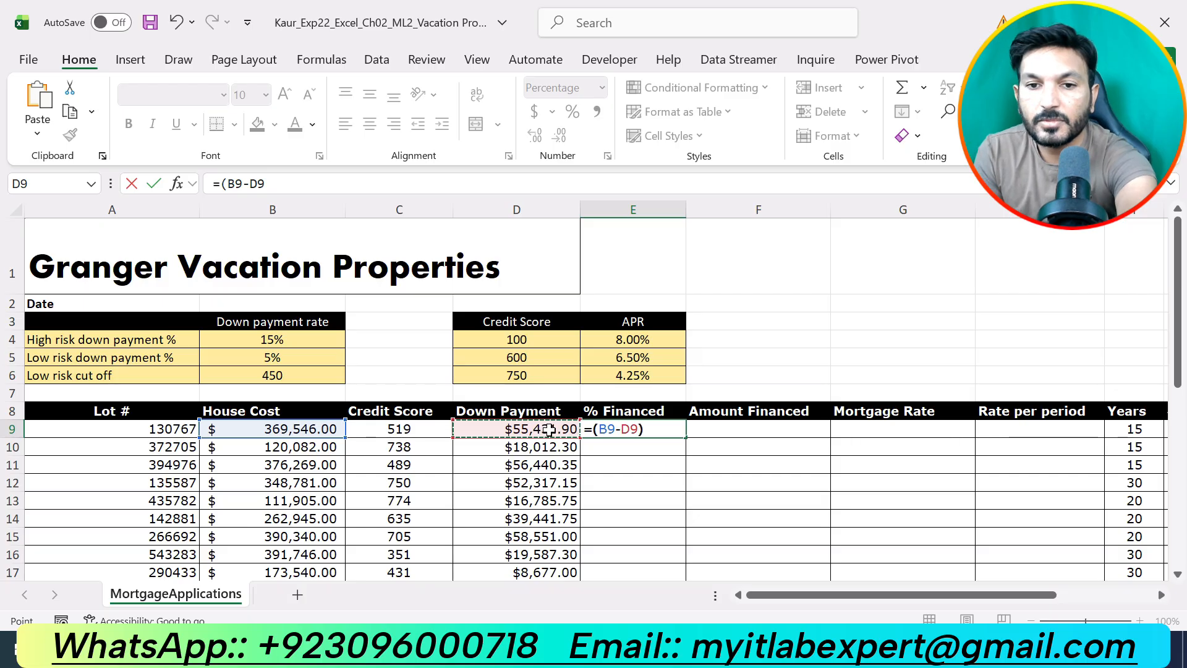
{"action": "type", "text": ")/"}
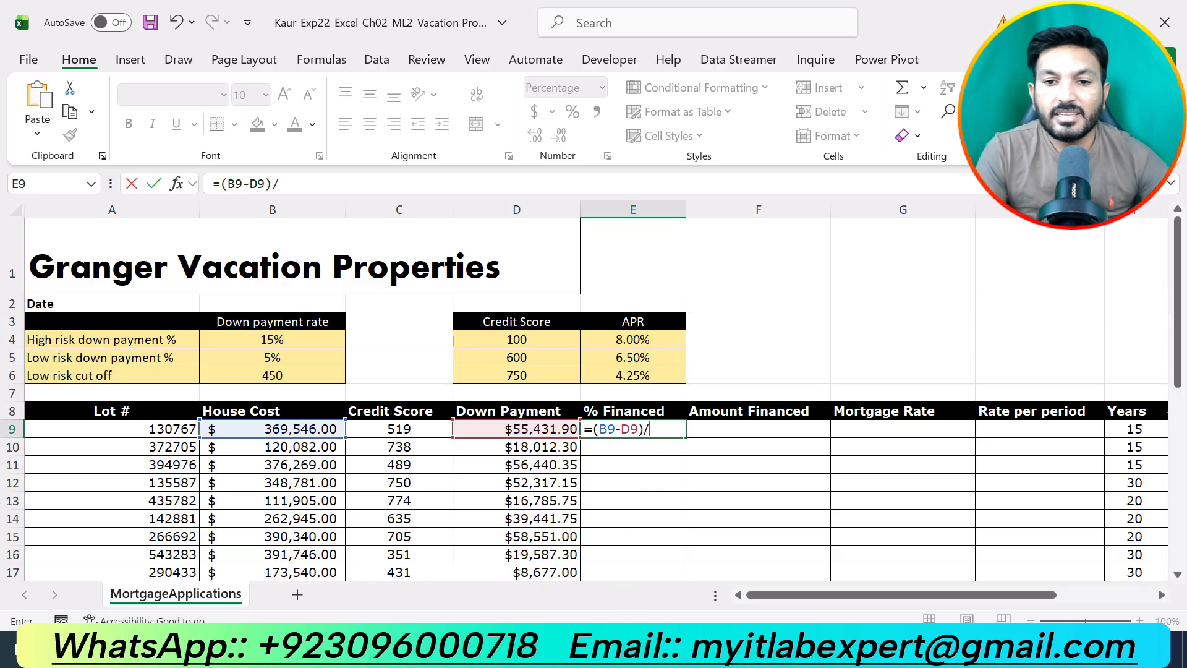
{"action": "key", "text": "alt+Tab"}
{"action": "key", "text": "alt+Tab"}
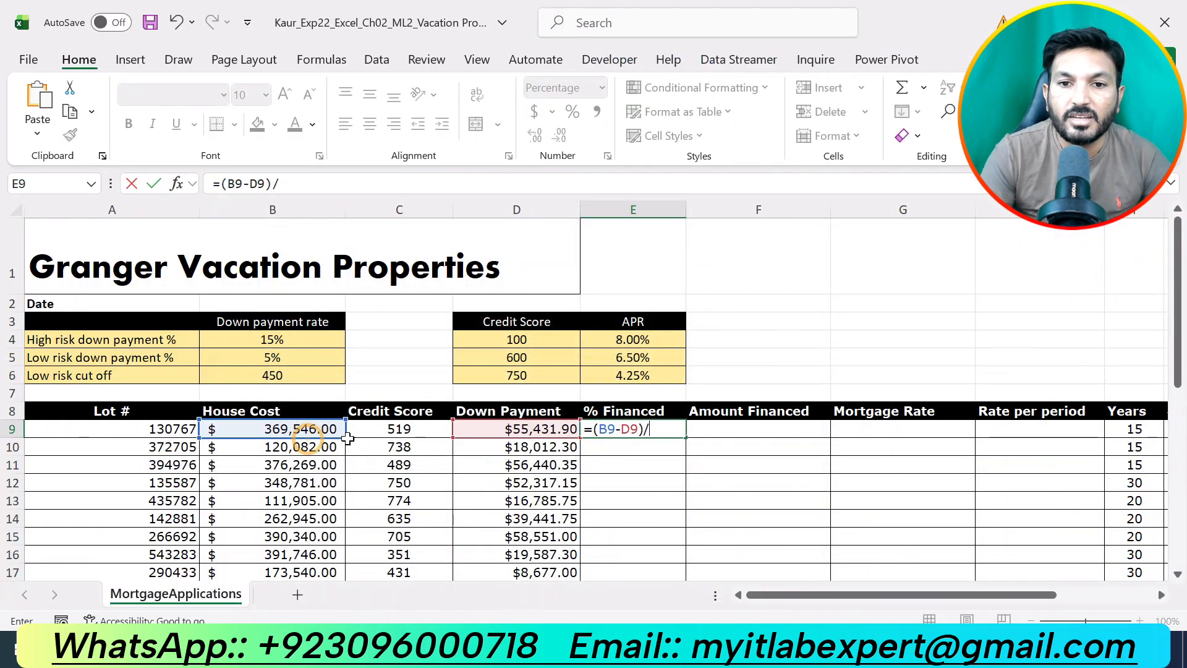
{"action": "left_click", "coordinate": [306, 431]}
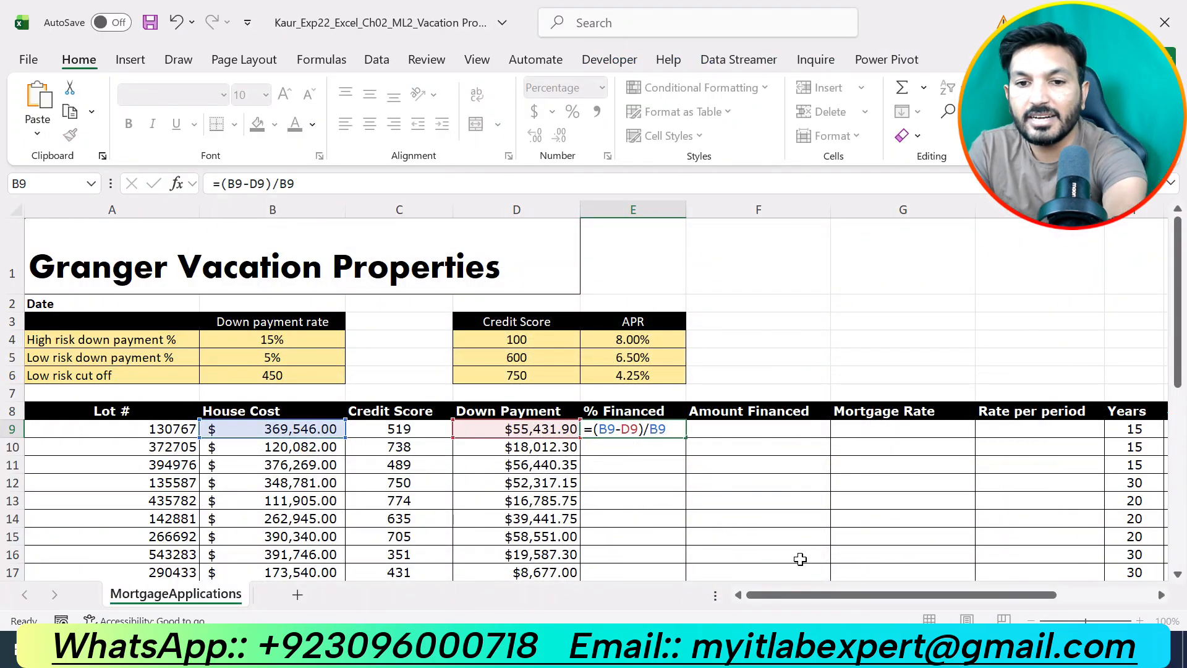
{"action": "key", "text": "Return"}
- Copy the percent financed formula from E9 down through E28 using Fill Without Formatting
{"action": "scroll", "coordinate": [672, 473], "scroll_direction": "down", "scroll_amount": 2}
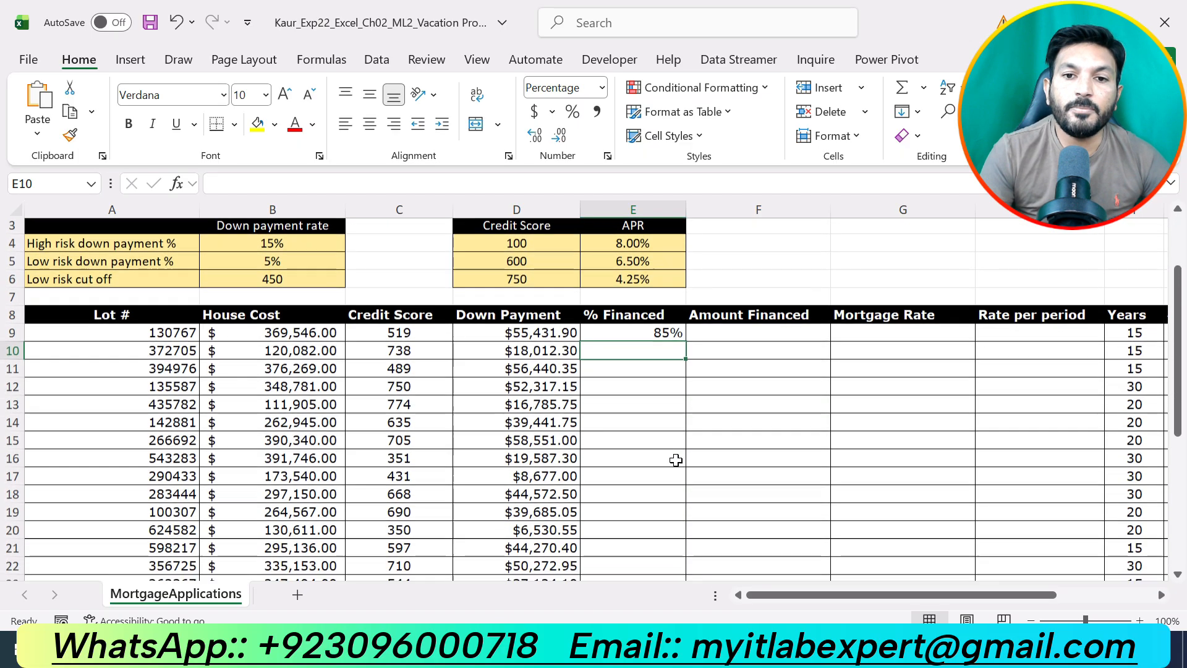
{"action": "left_click", "coordinate": [666, 321]}
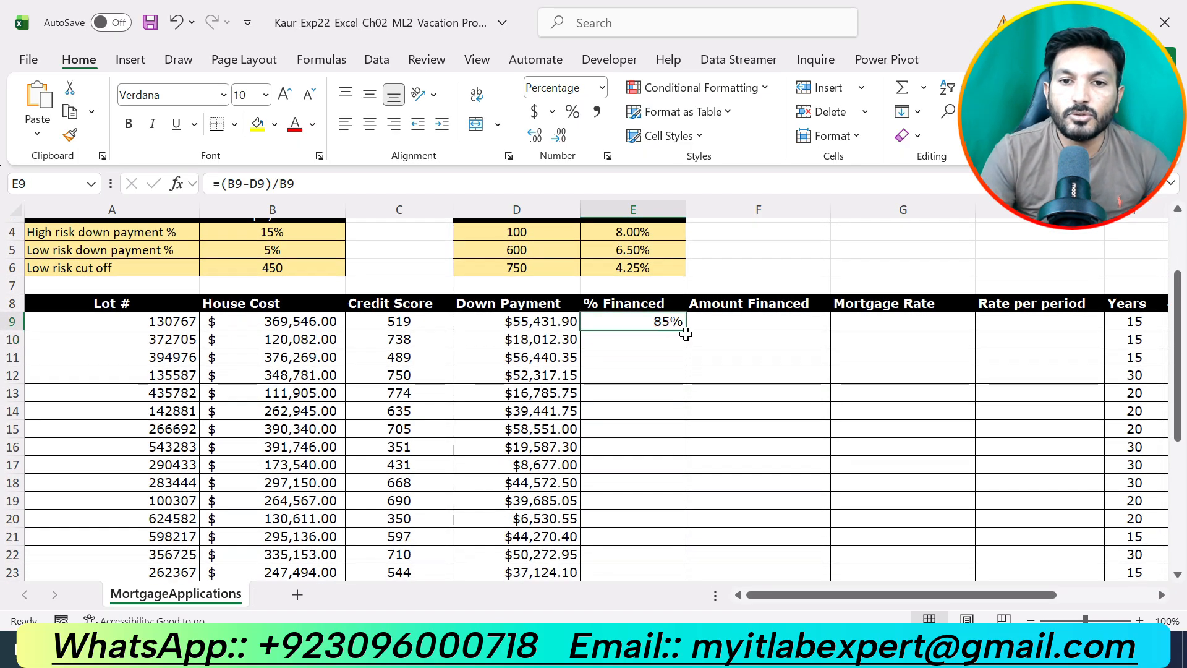
{"action": "left_click_drag", "start_coordinate": [683, 329], "coordinate": [659, 507]}
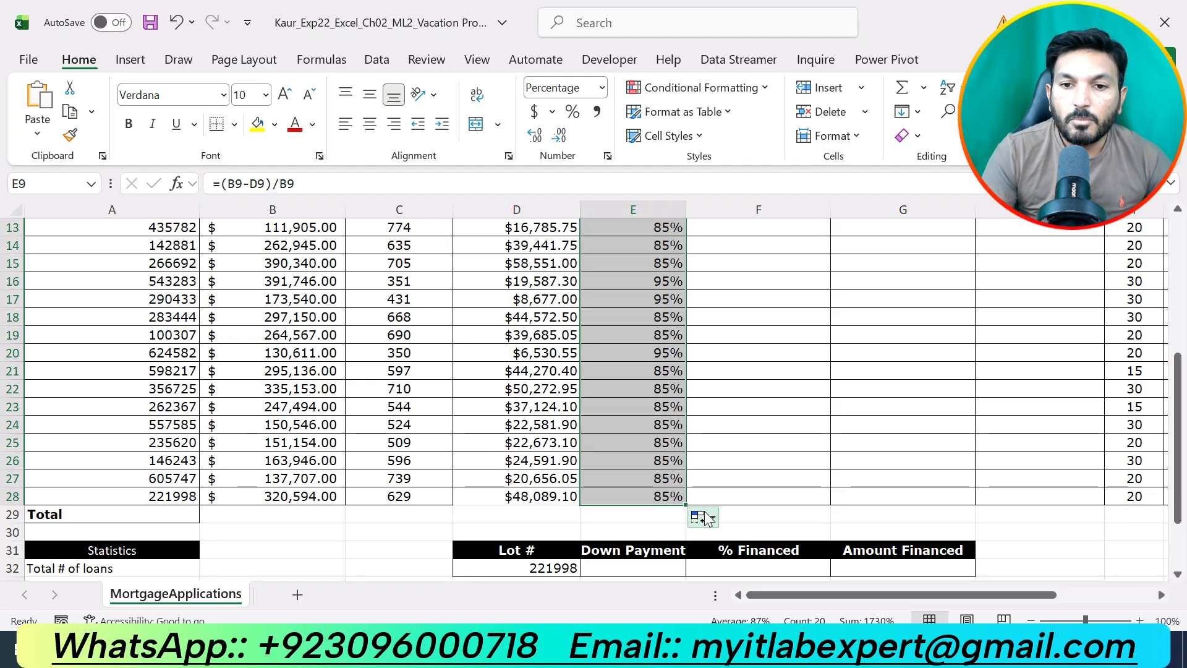
{"action": "left_click", "coordinate": [704, 517]}
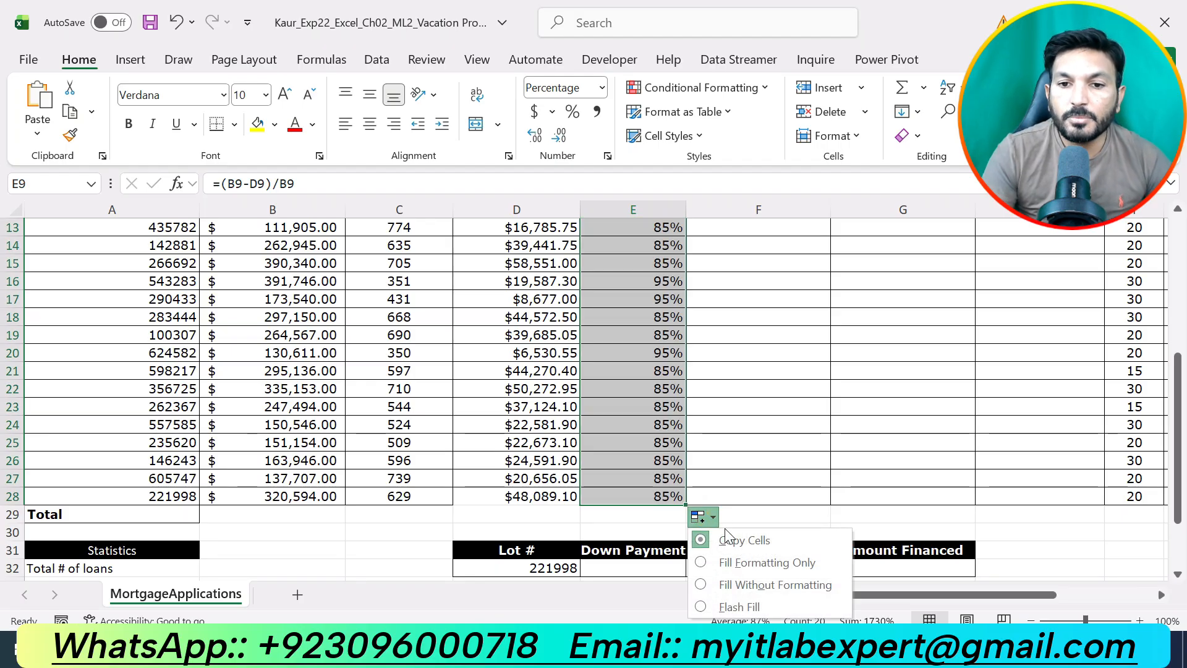
{"action": "left_click", "coordinate": [743, 583]}
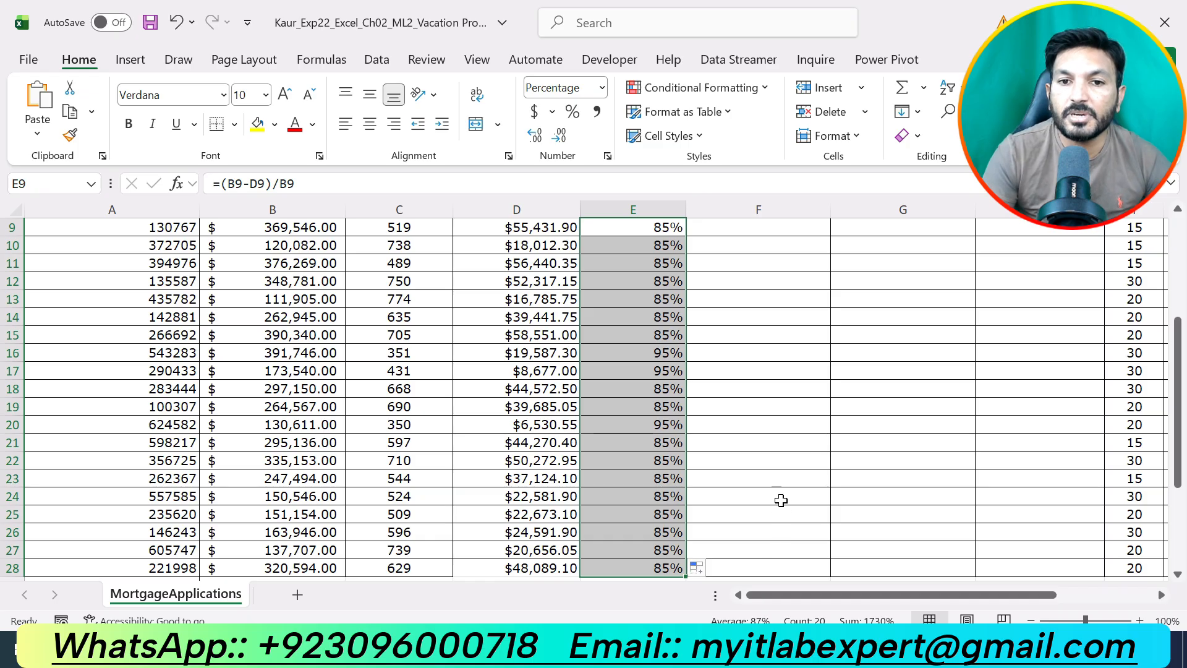
{"action": "scroll", "coordinate": [781, 498], "scroll_direction": "up", "scroll_amount": 4}
{"action": "left_click", "coordinate": [745, 488]}
{"action": "scroll", "coordinate": [748, 494], "scroll_direction": "down", "scroll_amount": 4}
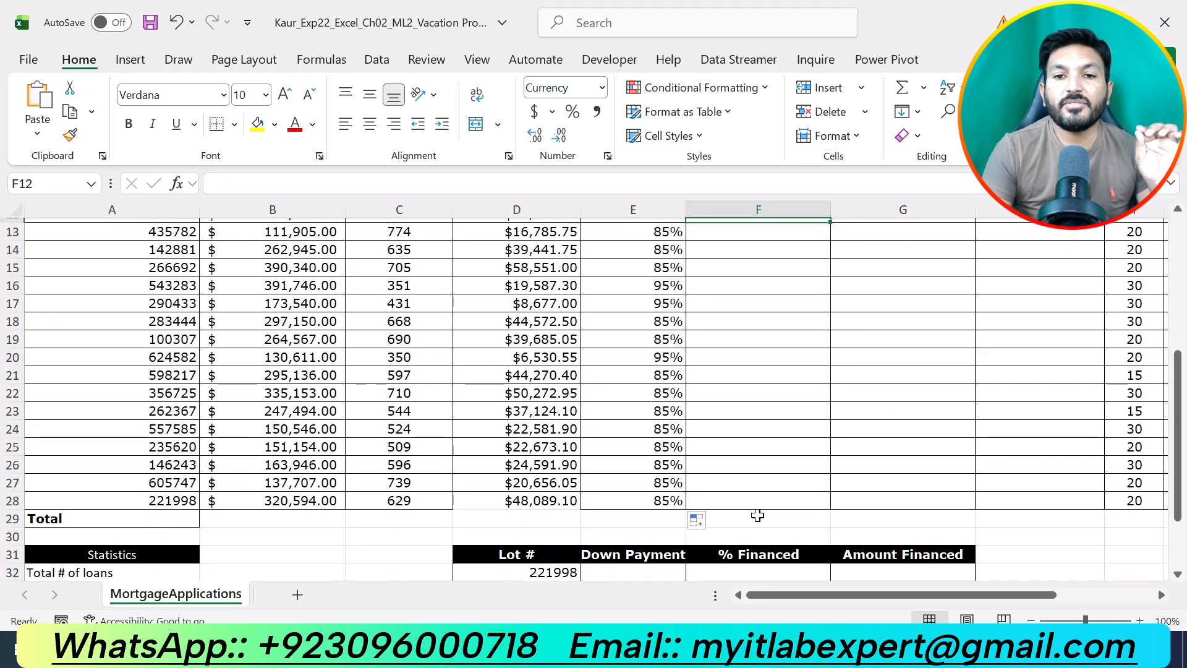
{"action": "scroll", "coordinate": [754, 517], "scroll_direction": "up", "scroll_amount": 4}
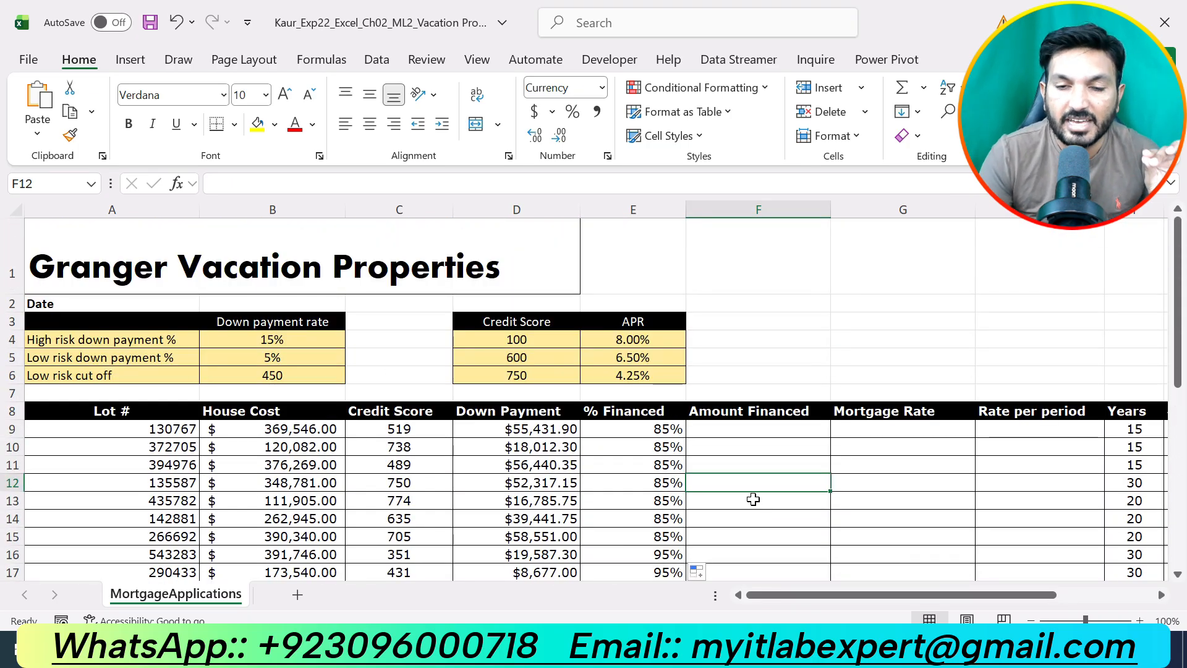
{"action": "left_click", "coordinate": [737, 431]}
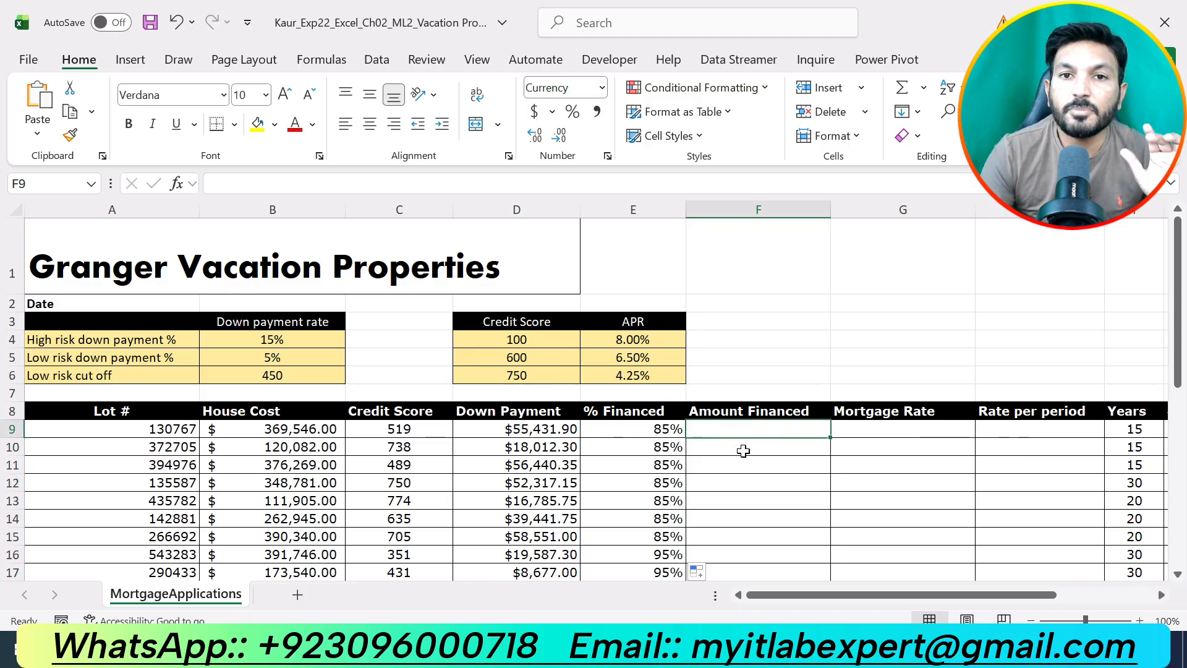
- Switch to the Word instructions, undo the step 3 highlighting and highlight the step 4 text in yellow
{"action": "key", "text": "alt+Tab"}
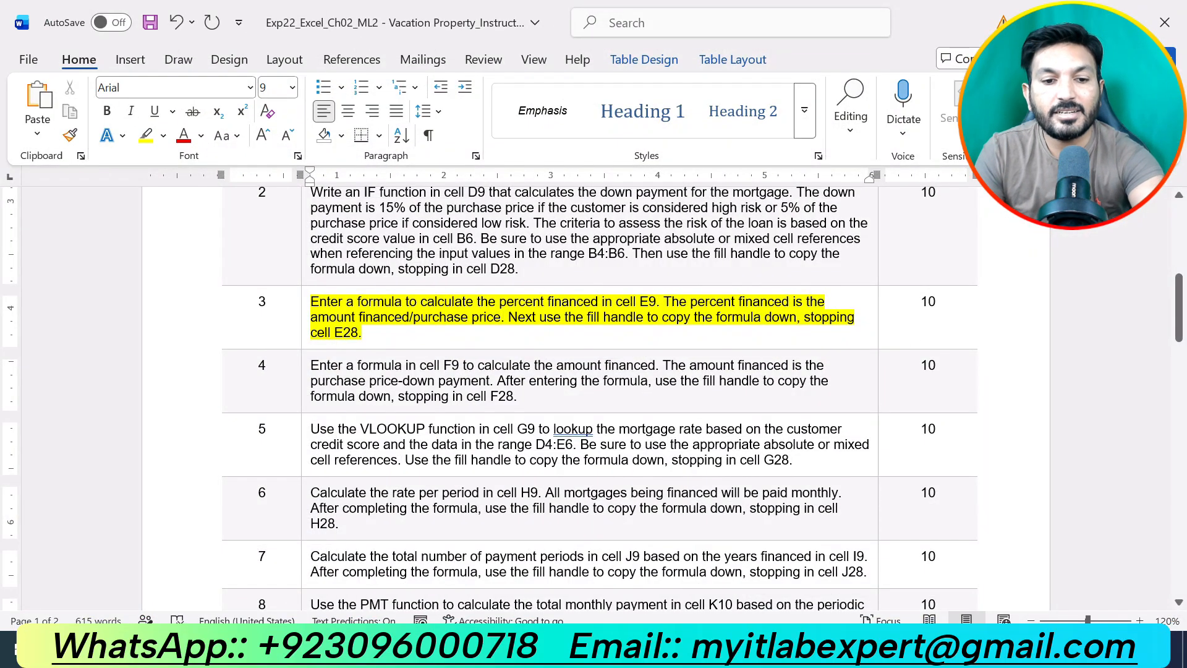
{"action": "key", "text": "ctrl+z"}
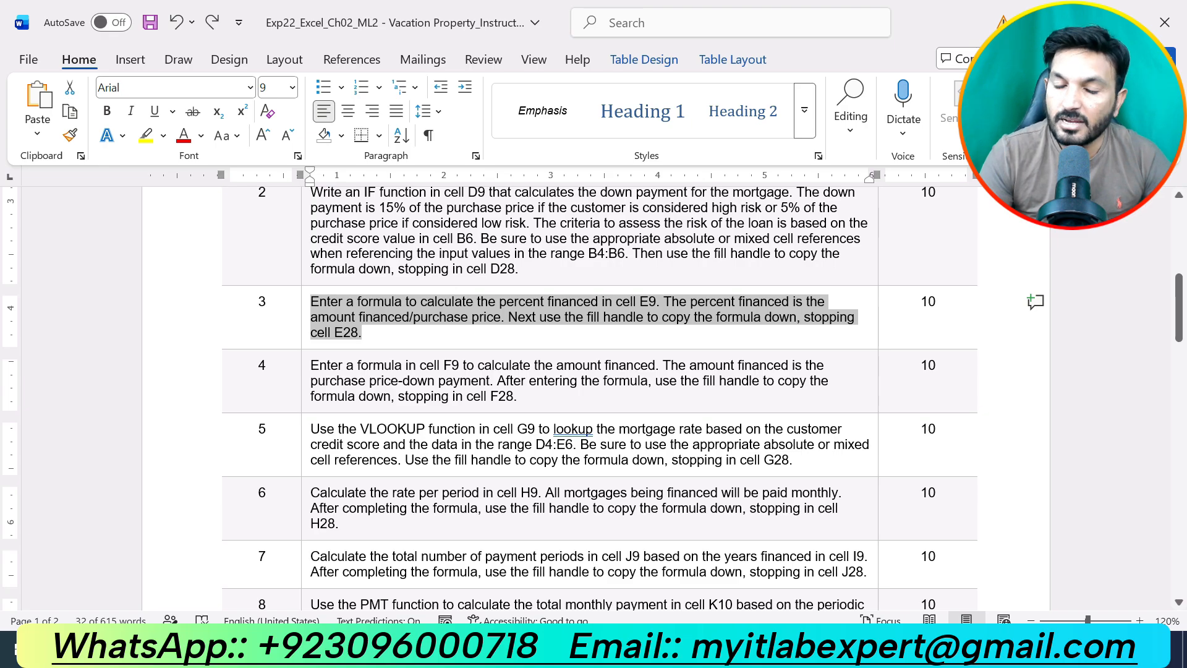
{"action": "left_click_drag", "start_coordinate": [518, 397], "coordinate": [309, 365]}
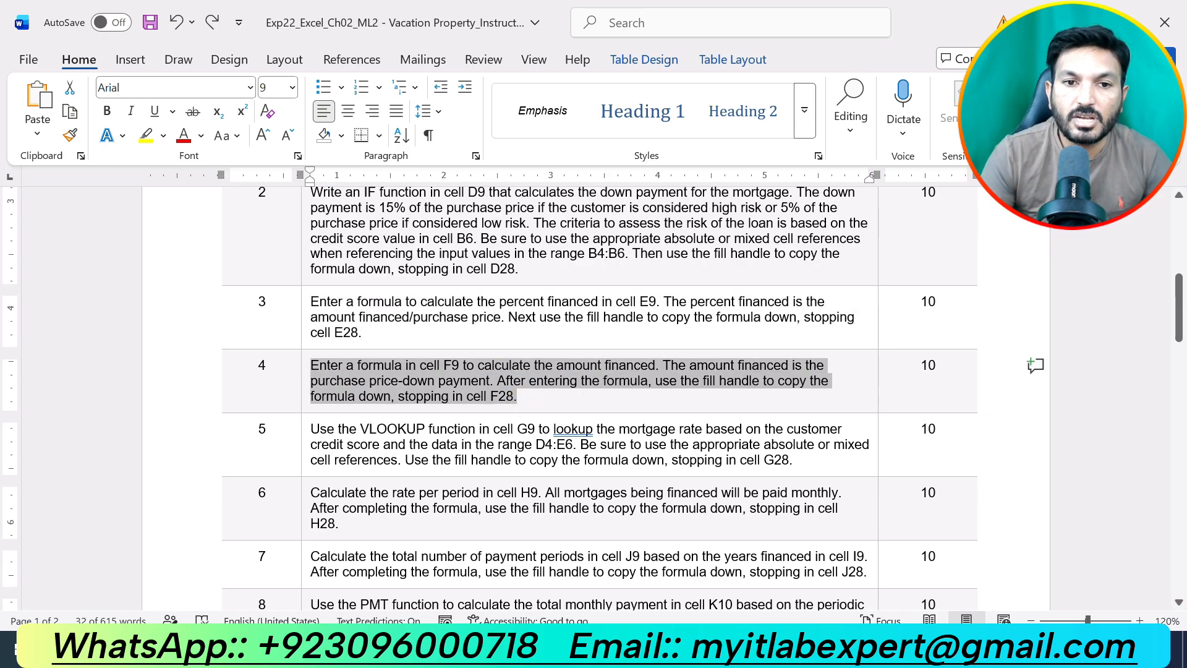
{"action": "left_click", "coordinate": [405, 332]}
{"action": "left_click", "coordinate": [463, 397]}
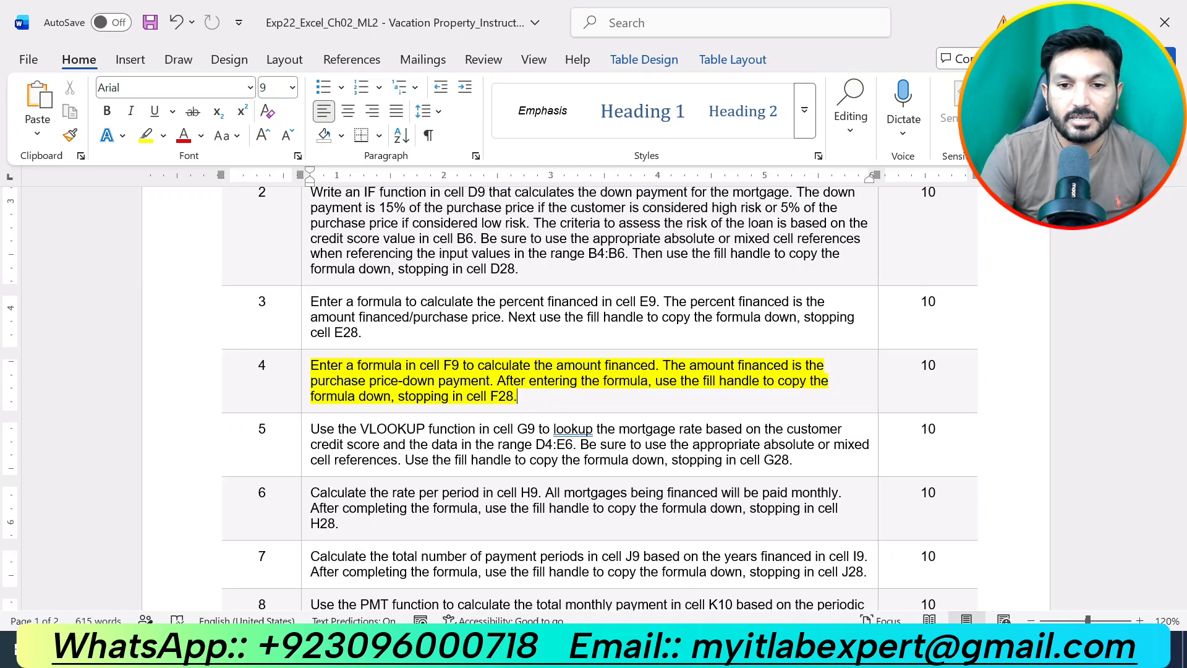
- Switch to the Excel workbook and enter the amount financed formula =B9-D9 in F9
{"action": "key", "text": "alt+Tab"}
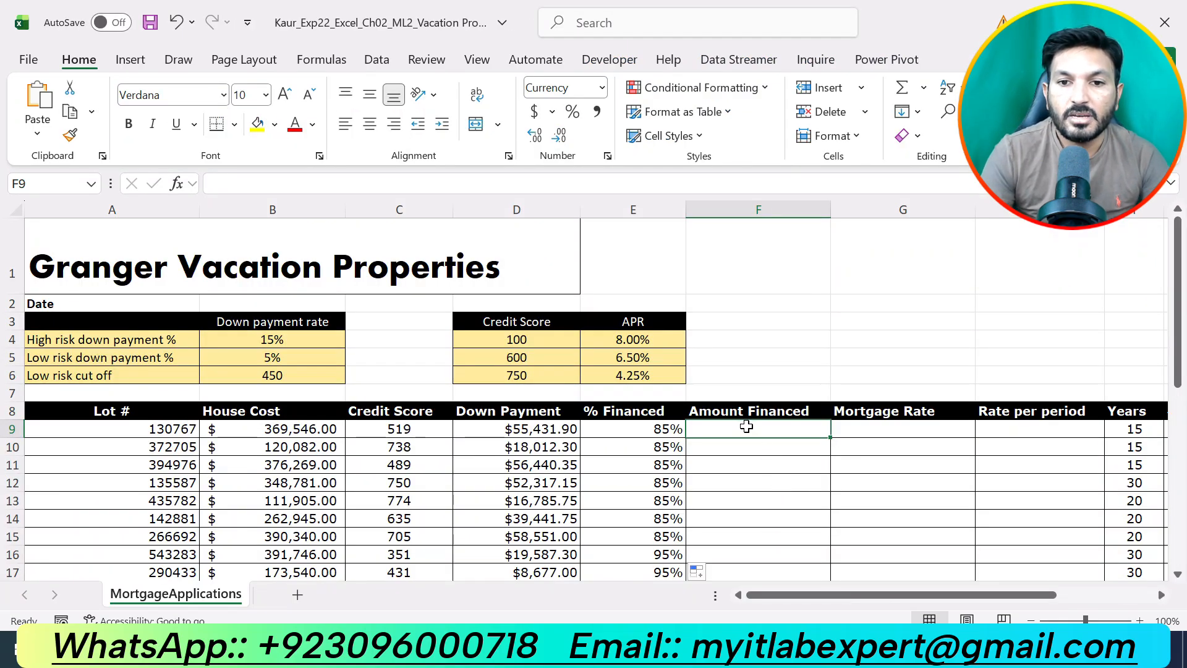
{"action": "type", "text": "="}
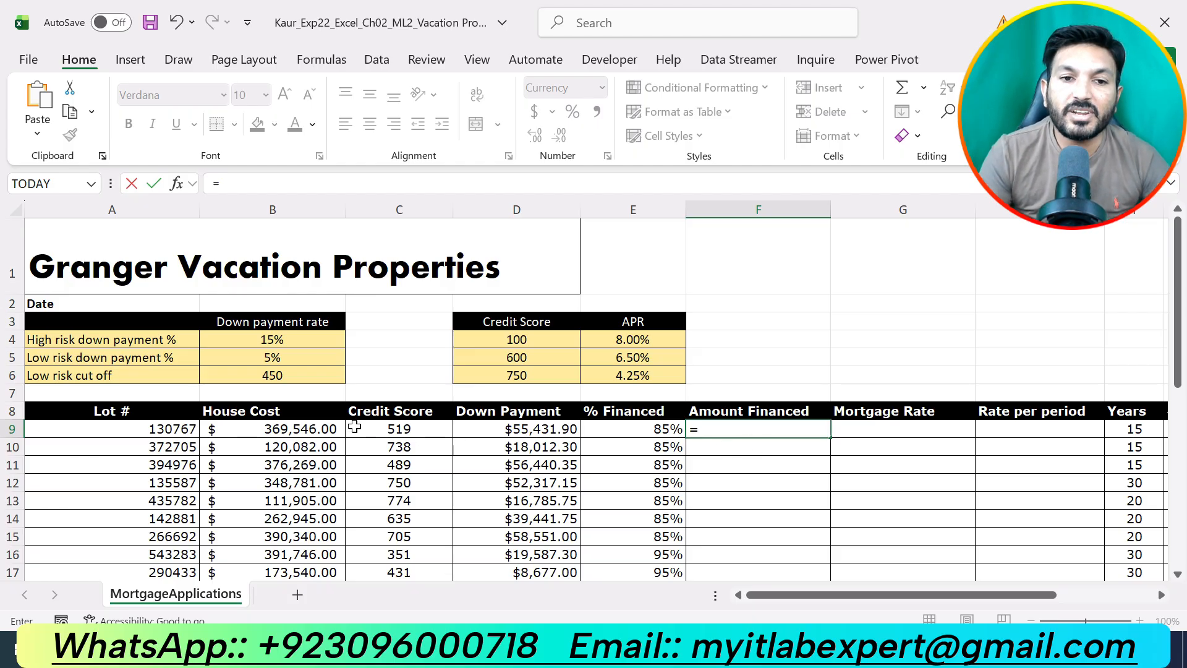
{"action": "left_click", "coordinate": [311, 431]}
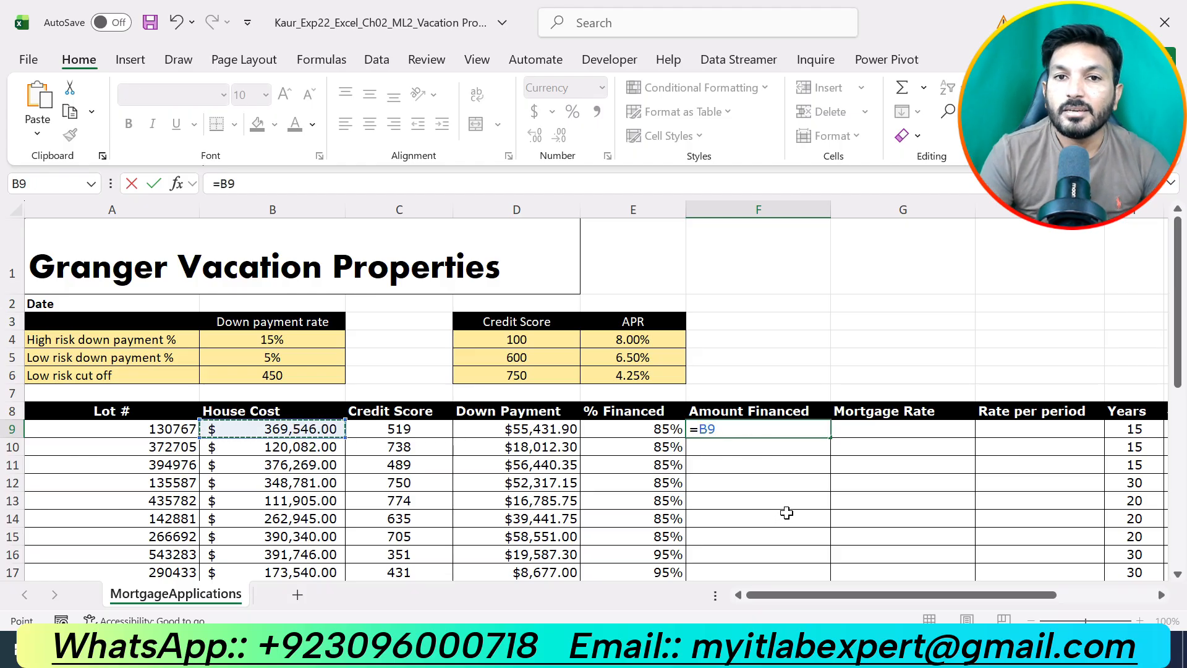
{"action": "type", "text": "-"}
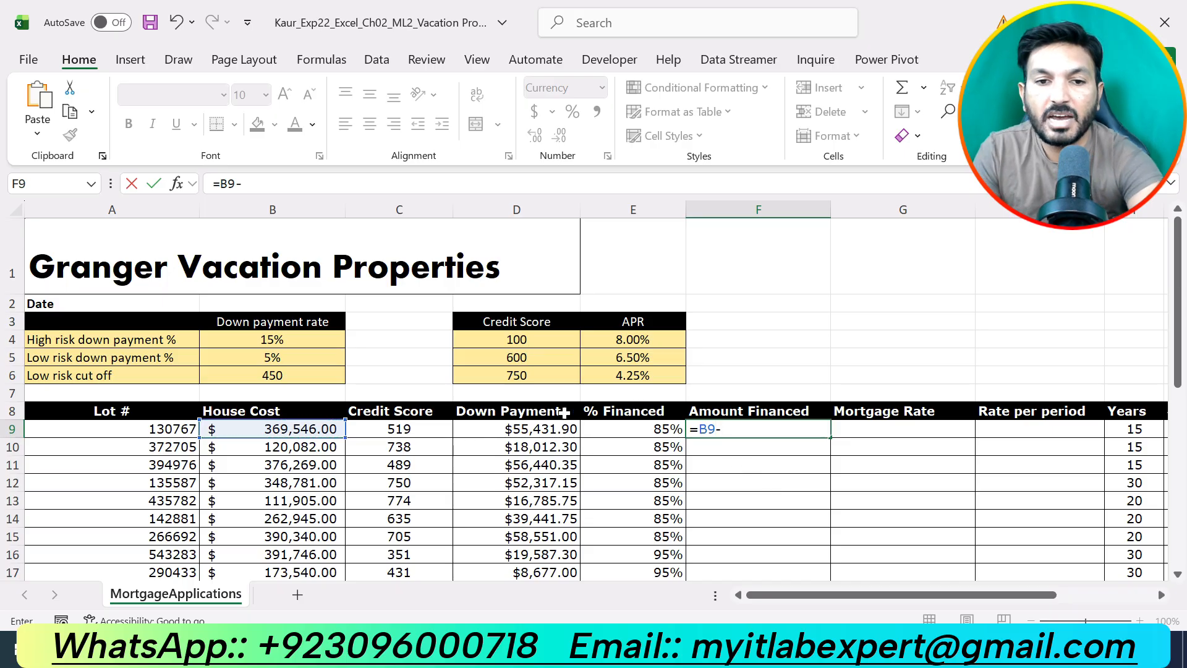
{"action": "left_click", "coordinate": [506, 433]}
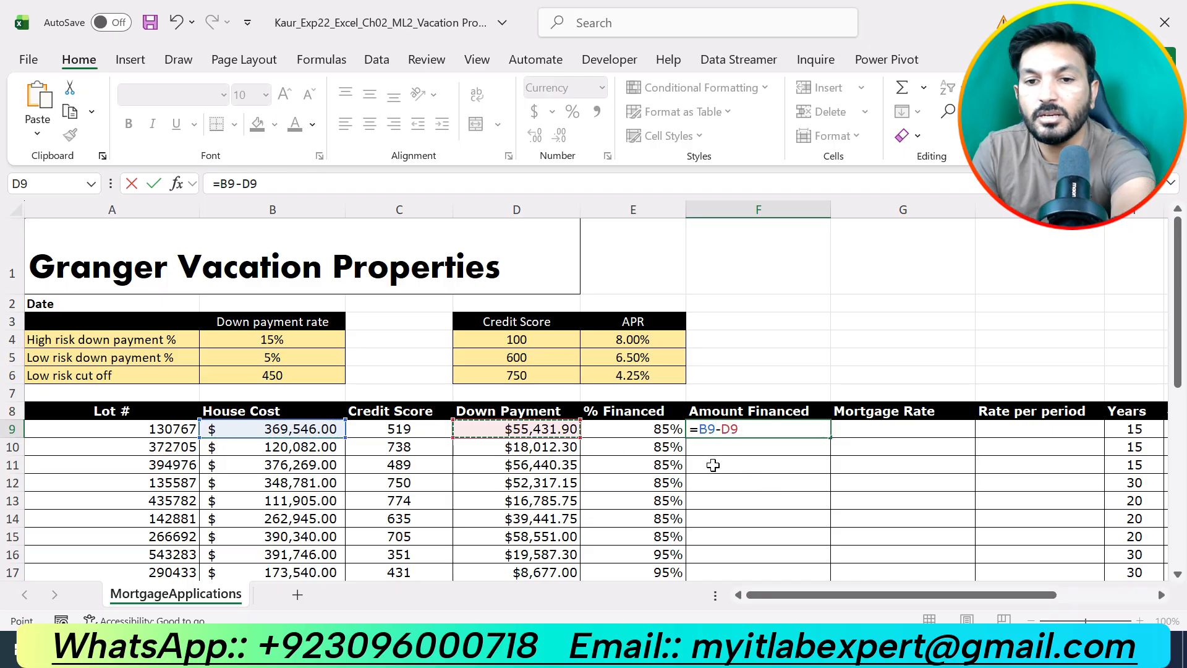
{"action": "key", "text": "Return"}
- Copy the amount financed formula from F9 down through F28 using Fill Without Formatting
{"action": "scroll", "coordinate": [831, 455], "scroll_direction": "down", "scroll_amount": 2}
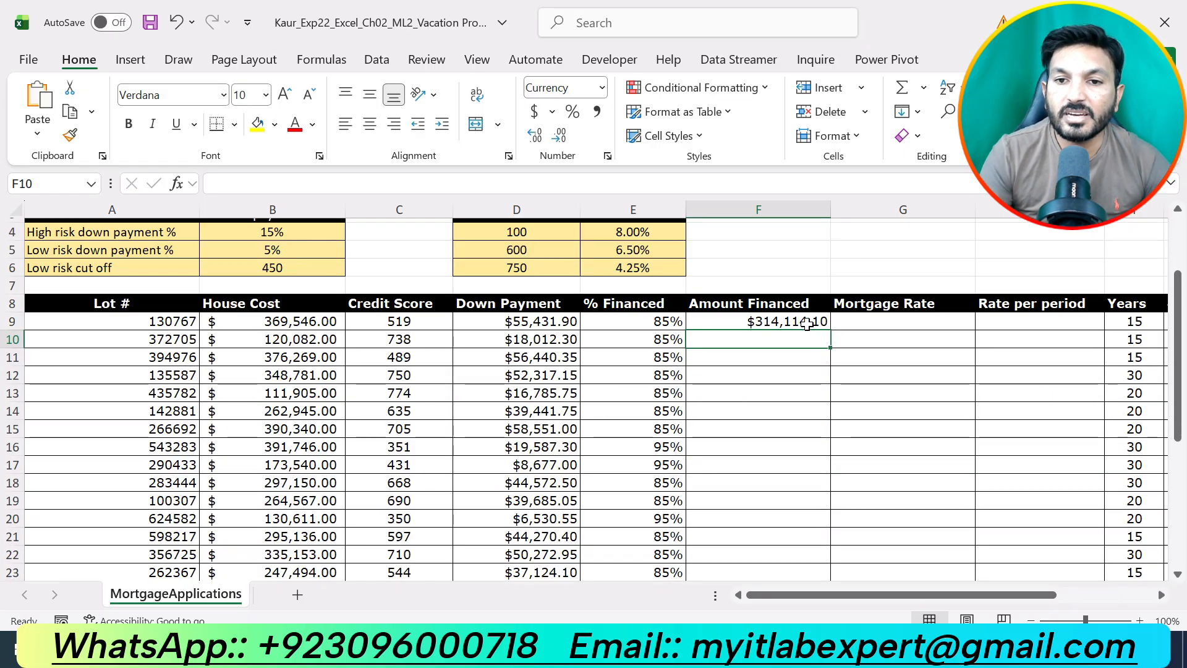
{"action": "left_click", "coordinate": [809, 322]}
{"action": "left_click_drag", "start_coordinate": [831, 329], "coordinate": [837, 538]}
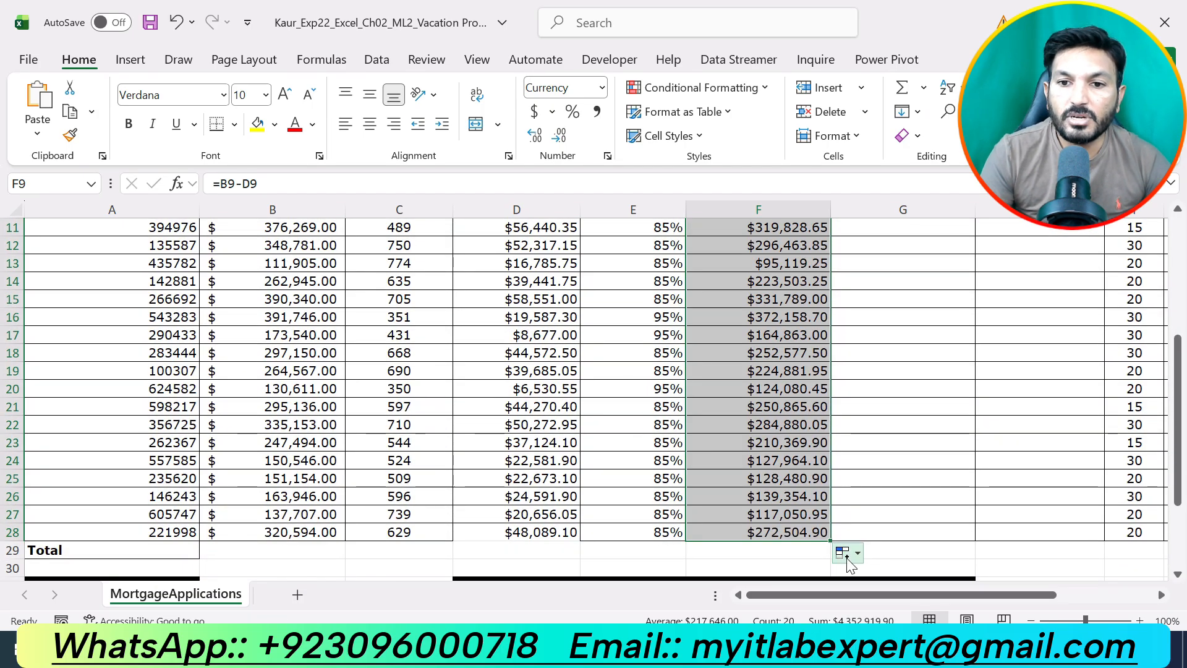
{"action": "left_click", "coordinate": [862, 550]}
{"action": "left_click", "coordinate": [844, 552]}
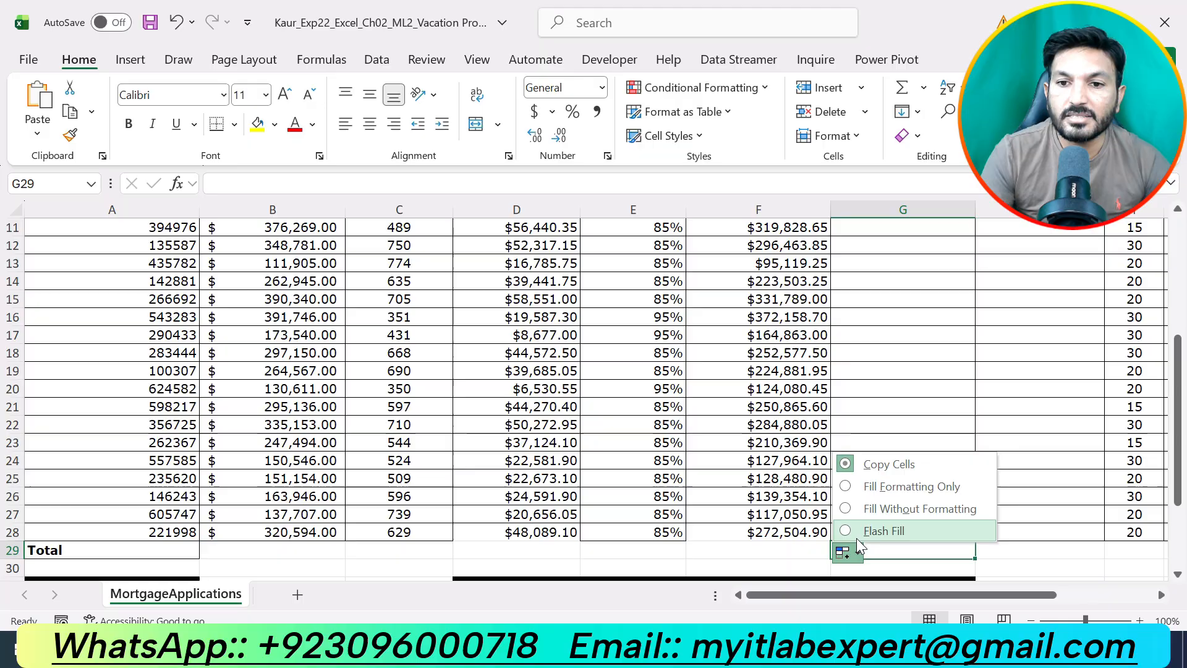
{"action": "left_click", "coordinate": [869, 508]}
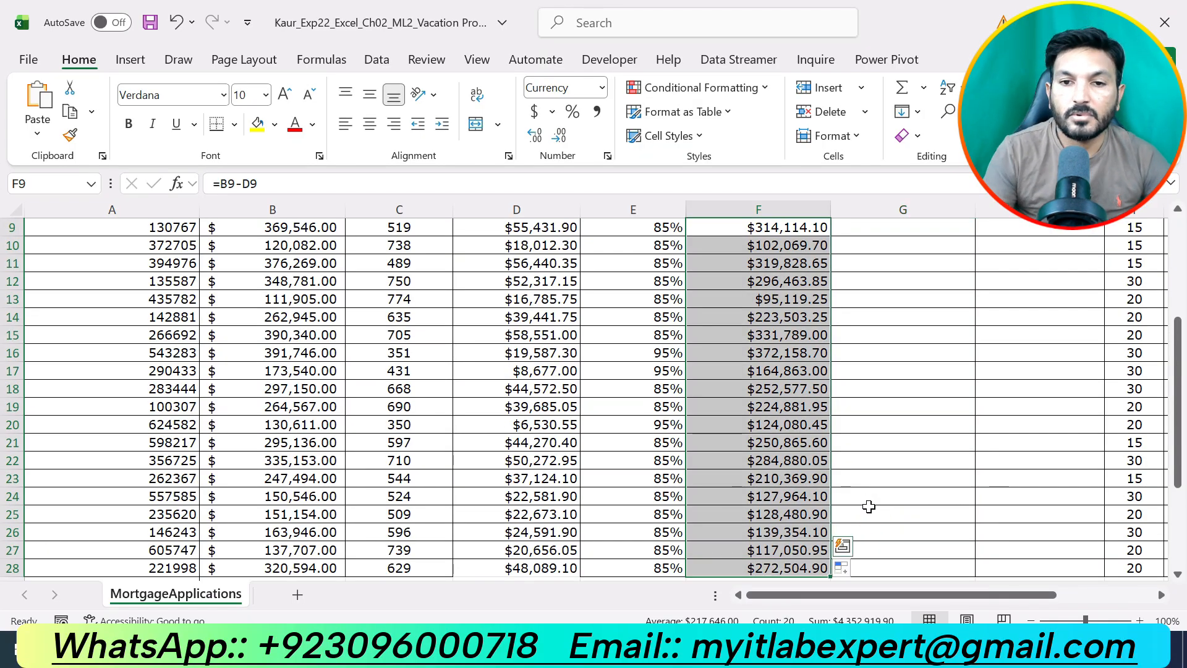
{"action": "left_click", "coordinate": [902, 372]}
{"action": "scroll", "coordinate": [927, 394], "scroll_direction": "up", "scroll_amount": 3}
{"action": "scroll", "coordinate": [902, 418], "scroll_direction": "down", "scroll_amount": 2}
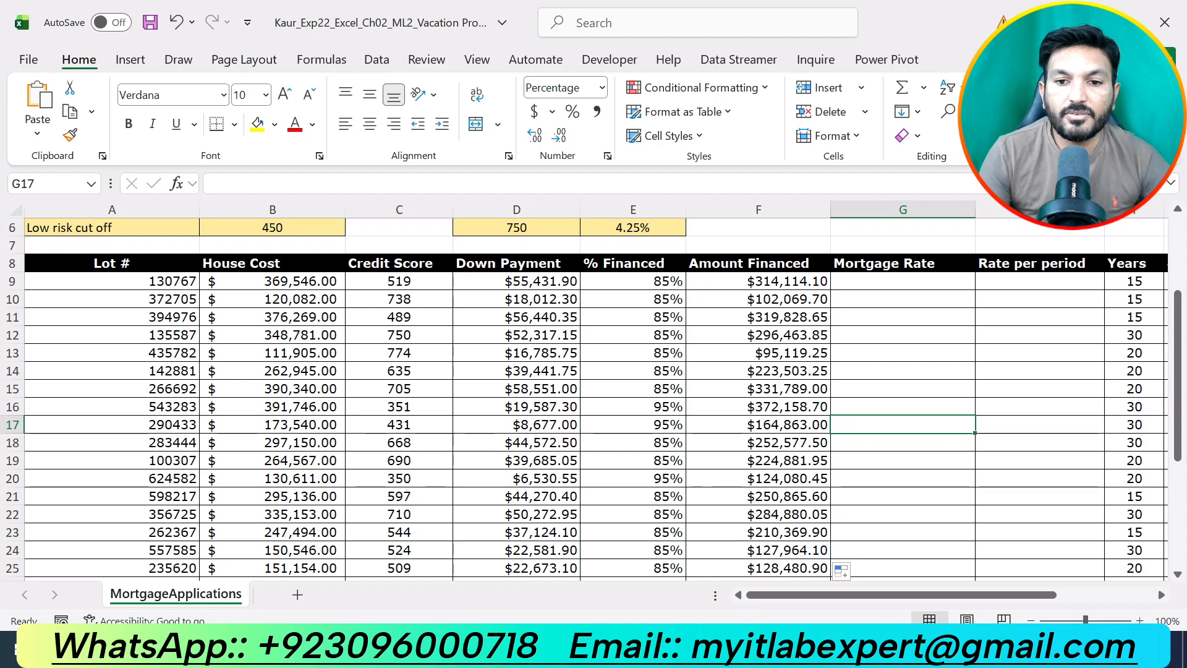
- Switch to the Word instructions, undo the step 4 highlighting and highlight the step 5 text in yellow
{"action": "key", "text": "alt+Tab"}
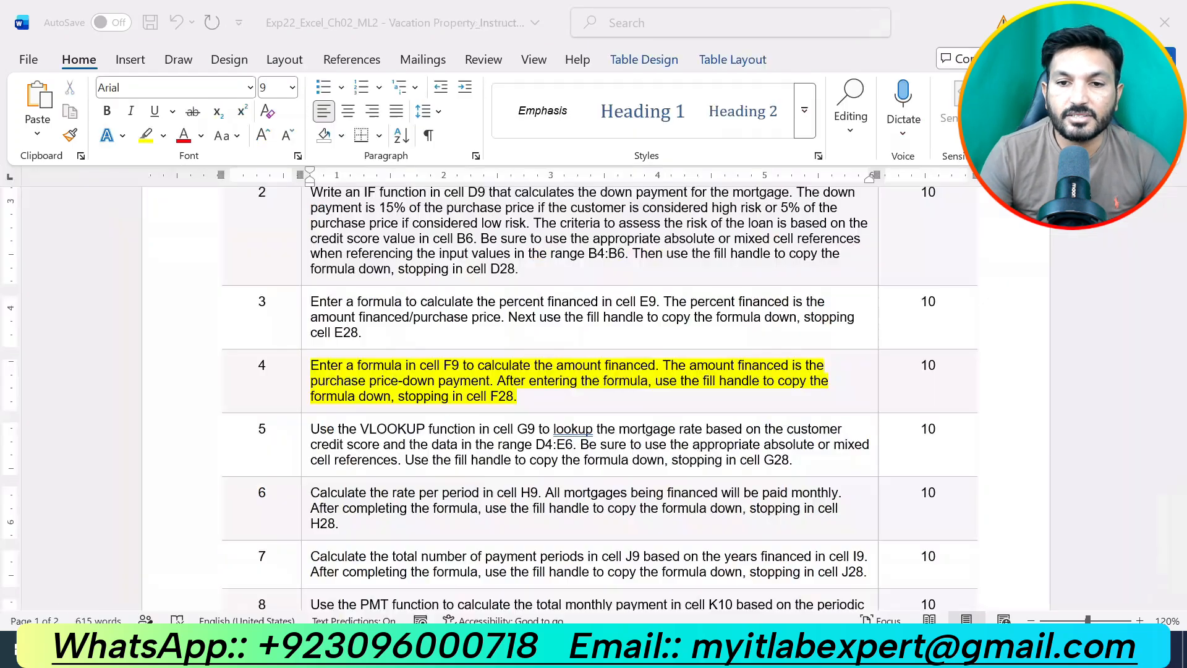
{"action": "key", "text": "ctrl+z"}
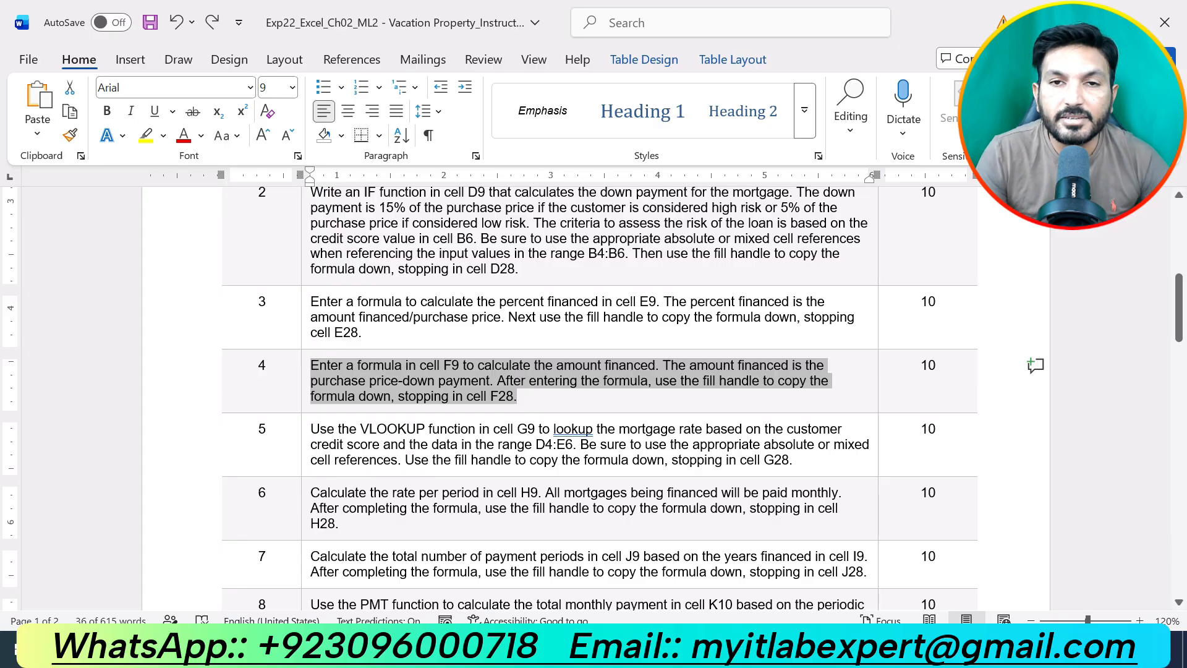
{"action": "scroll", "coordinate": [656, 414], "scroll_direction": "down", "scroll_amount": 1}
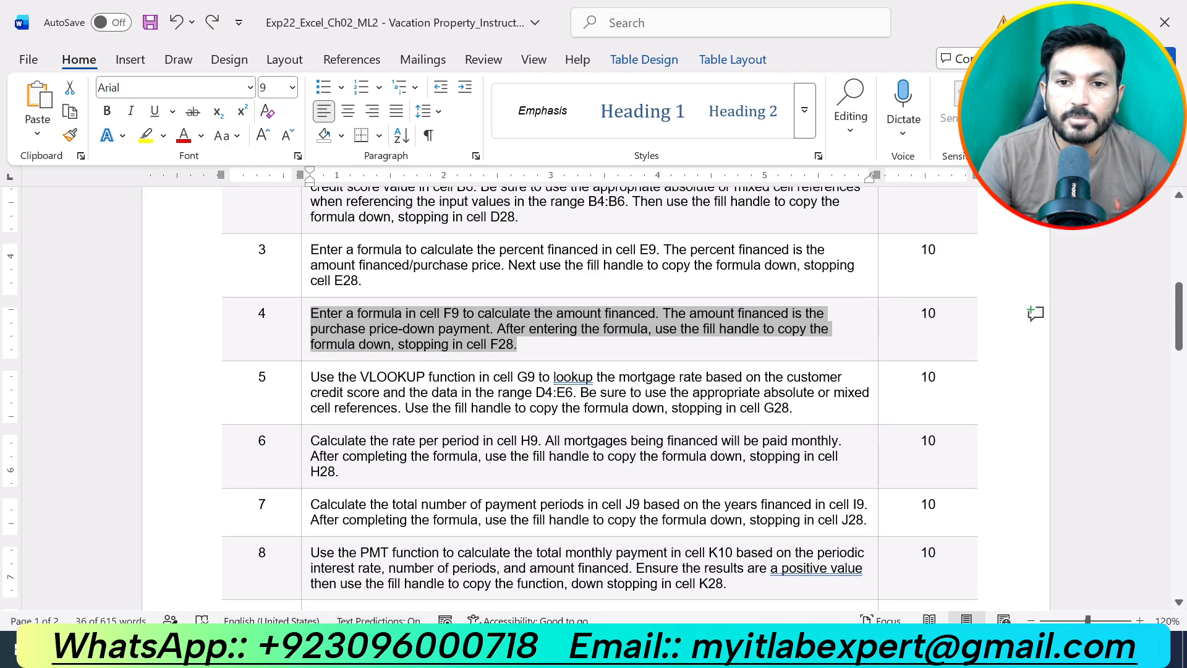
{"action": "left_click_drag", "start_coordinate": [792, 408], "coordinate": [326, 383]}
{"action": "left_click", "coordinate": [401, 345]}
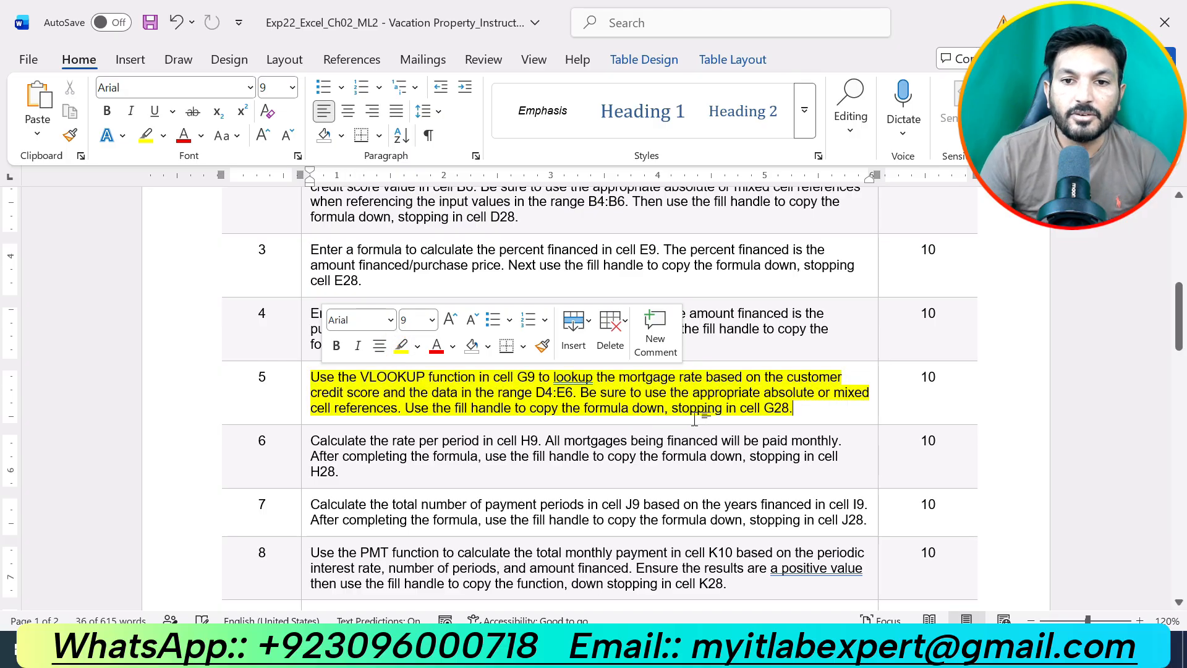
{"action": "left_click", "coordinate": [812, 413]}
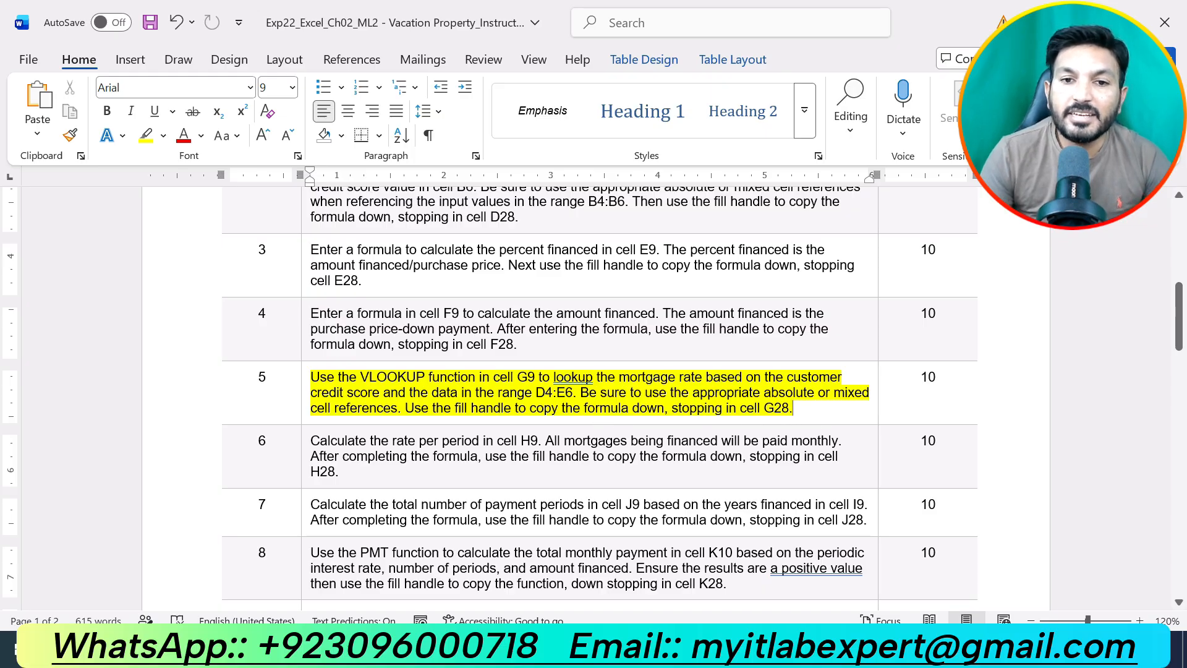
- Examine the lookup range D4:E6 named in step 5 against the credit score and APR table in the Excel workbook
{"action": "left_click_drag", "start_coordinate": [534, 392], "coordinate": [573, 392]}
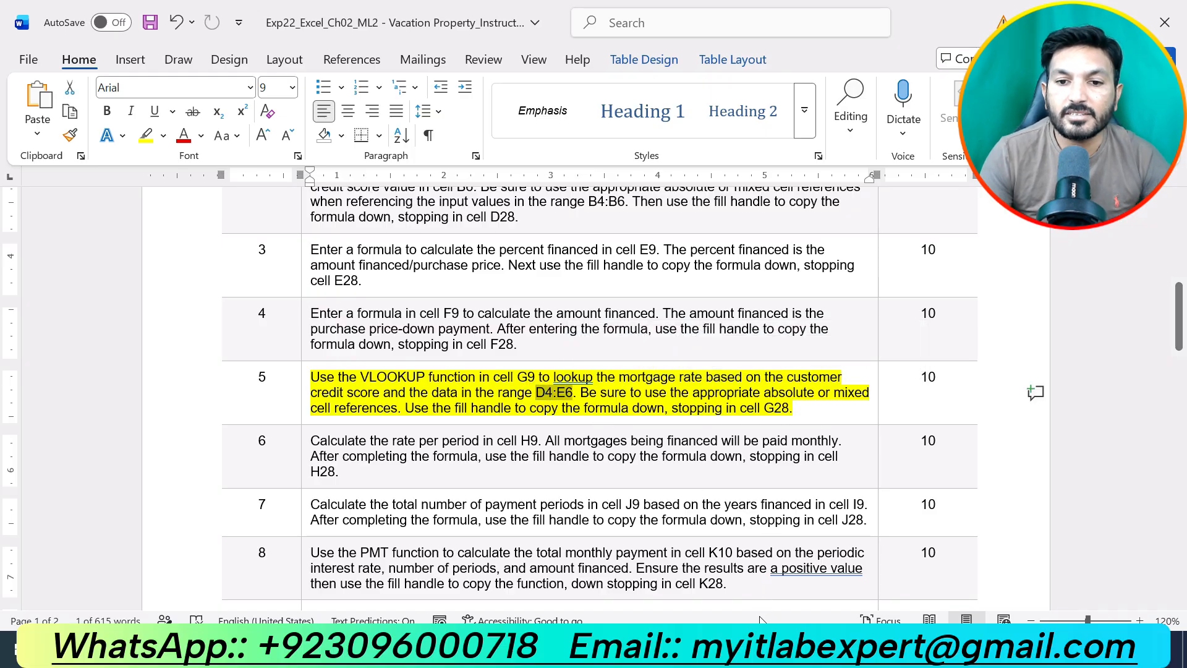
{"action": "key", "text": "alt+Tab"}
{"action": "scroll", "coordinate": [593, 395], "scroll_direction": "up", "scroll_amount": 2}
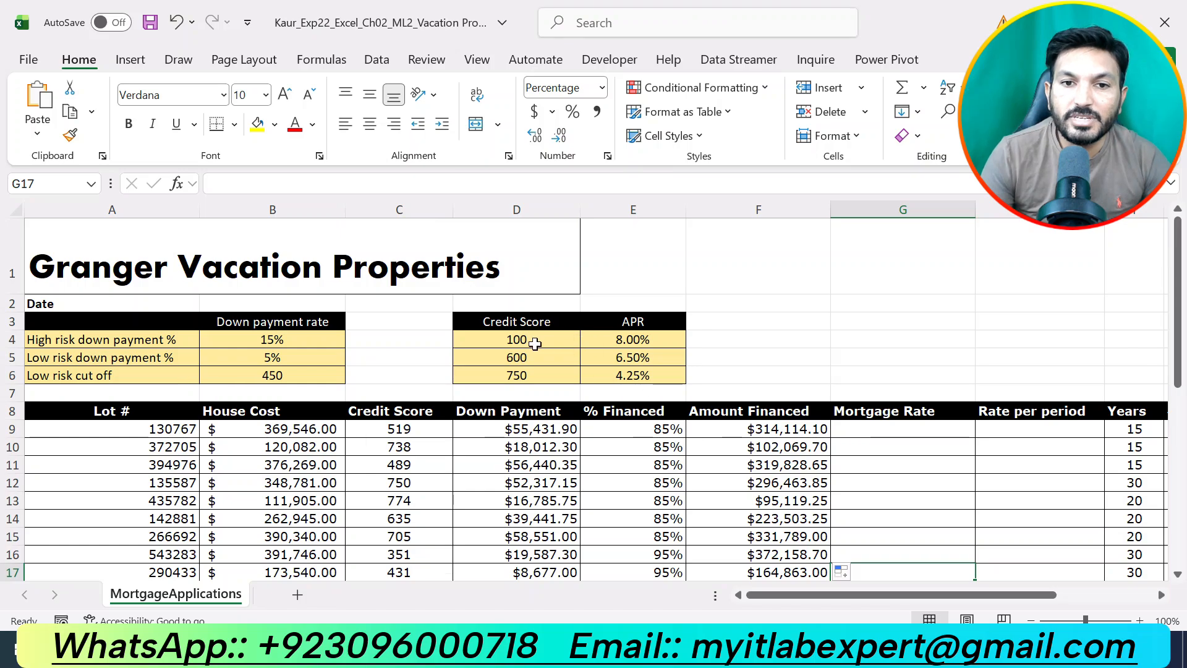
{"action": "left_click", "coordinate": [513, 341]}
{"action": "left_click_drag", "start_coordinate": [525, 345], "coordinate": [601, 363]}
{"action": "left_click", "coordinate": [600, 363]}
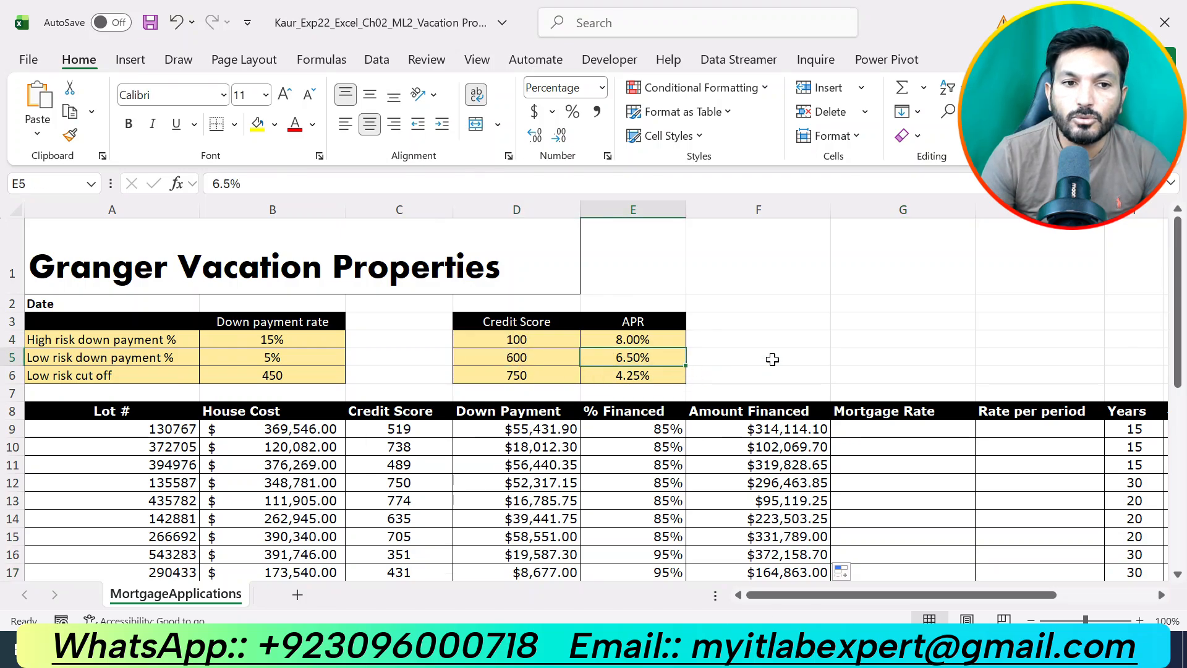
{"action": "left_click", "coordinate": [774, 358]}
{"action": "left_click_drag", "start_coordinate": [516, 340], "coordinate": [642, 376]}
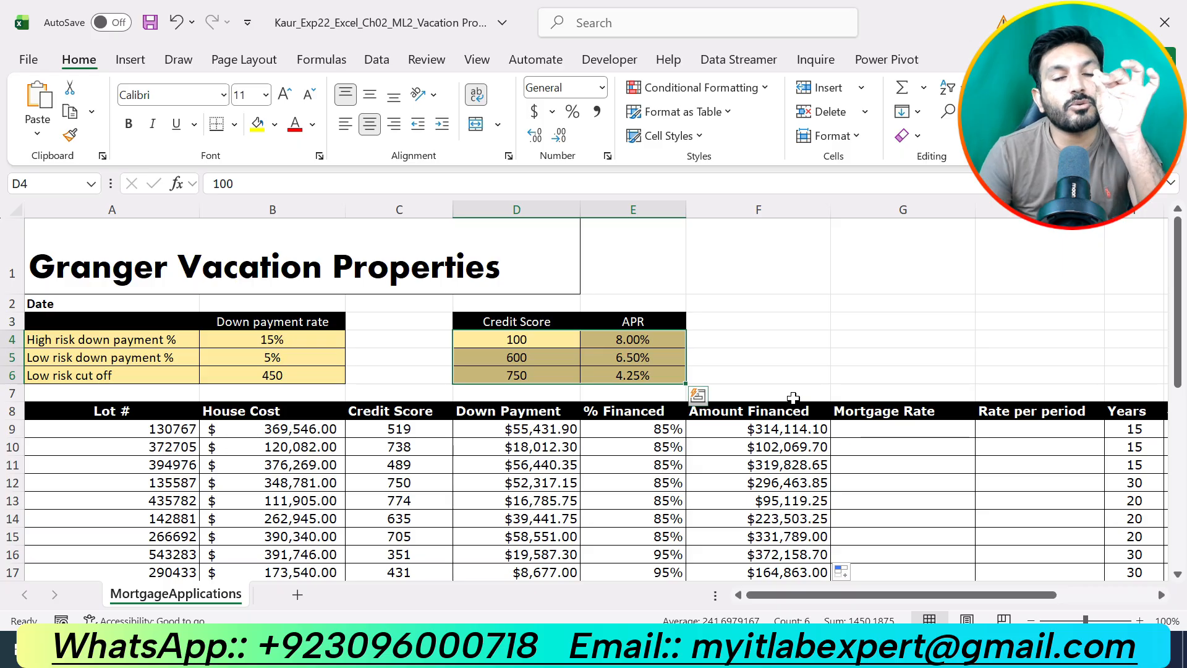
{"action": "key", "text": "alt+Tab"}
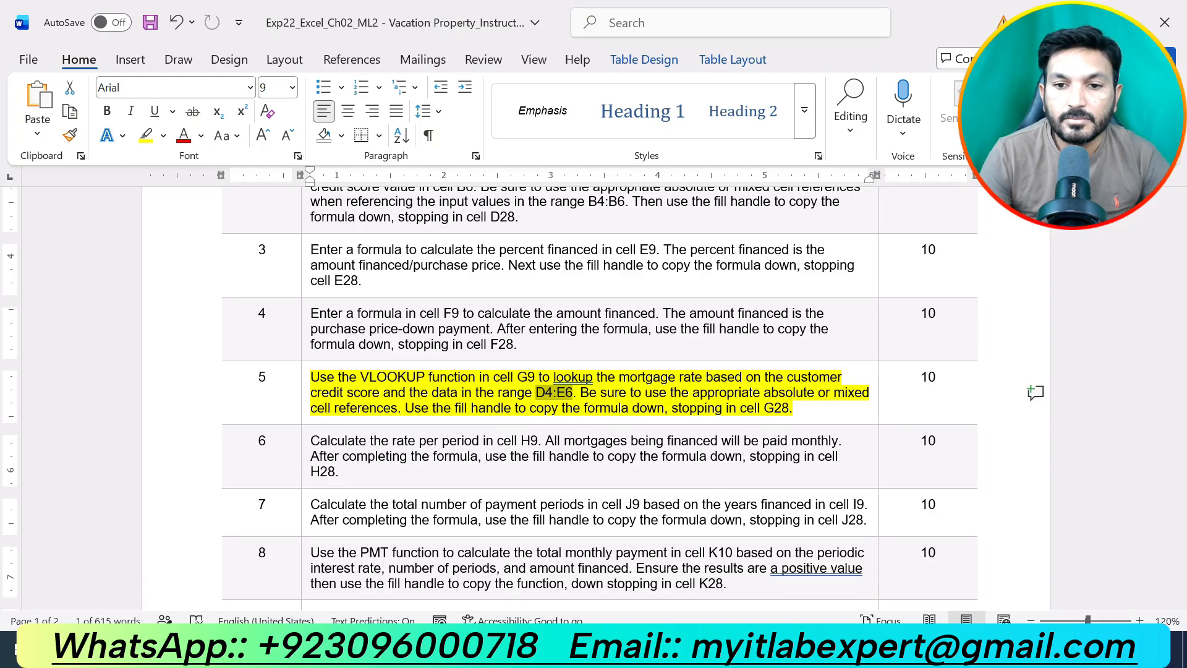
{"action": "key", "text": "alt+Tab"}
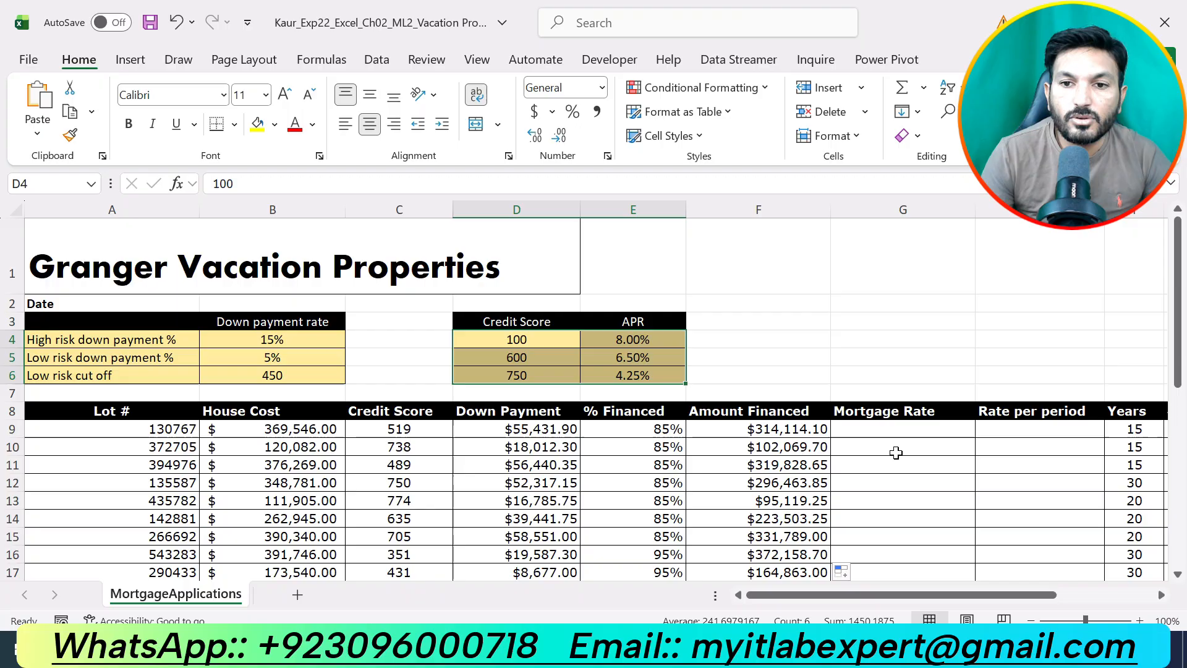
- Start a VLOOKUP function in G9 and open its function arguments, keeping the mortgage rate column in view
{"action": "left_click", "coordinate": [867, 432]}
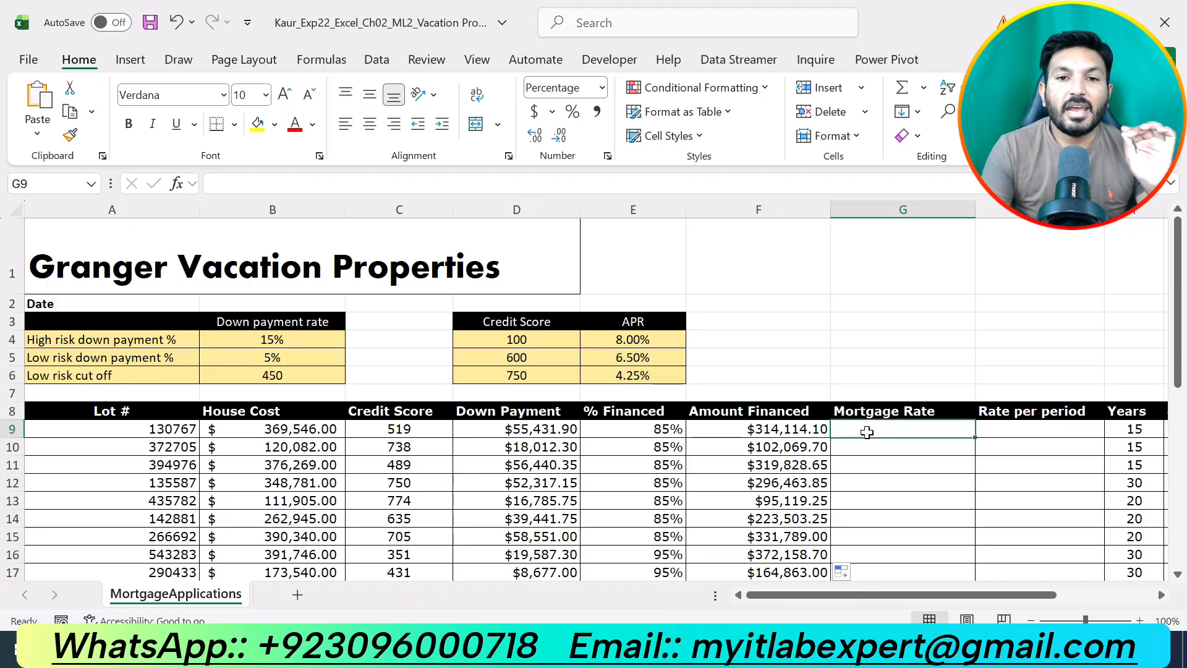
{"action": "scroll", "coordinate": [867, 432], "scroll_direction": "down", "scroll_amount": 1}
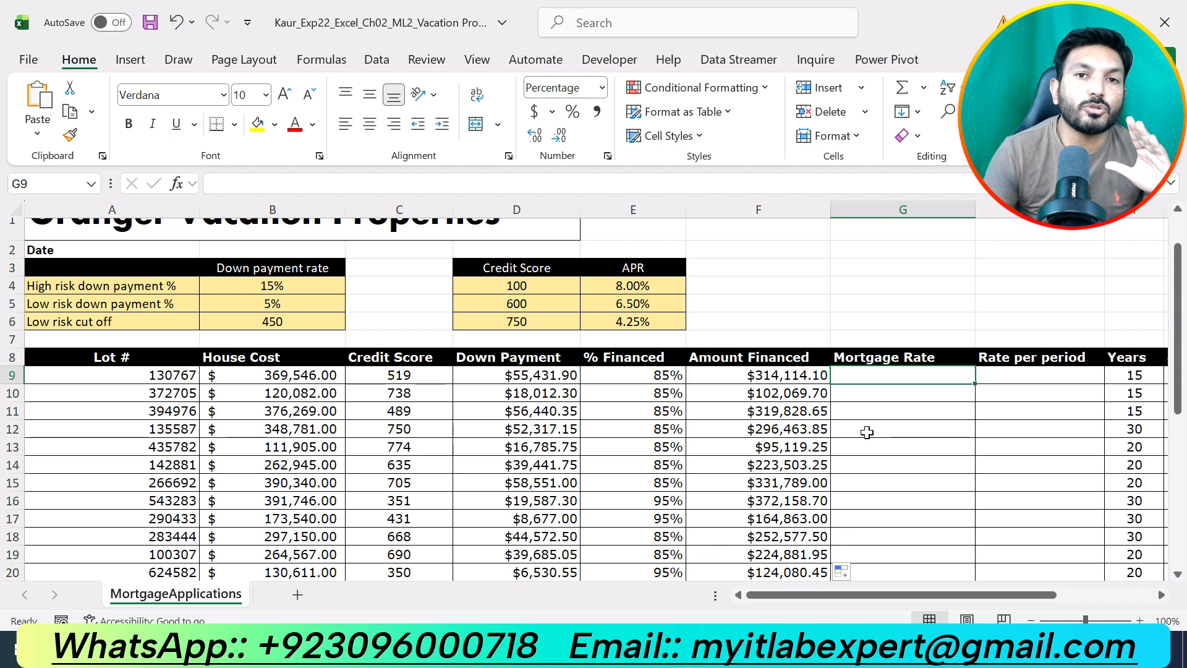
{"action": "type", "text": "=vl"}
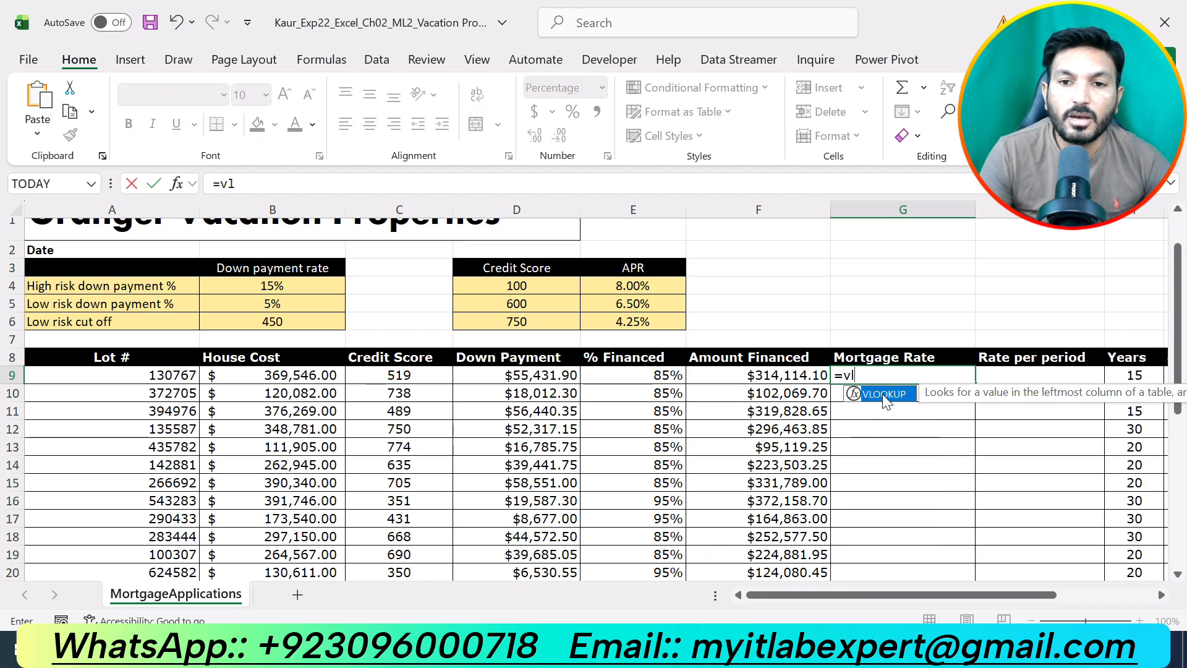
{"action": "double_click", "coordinate": [888, 394]}
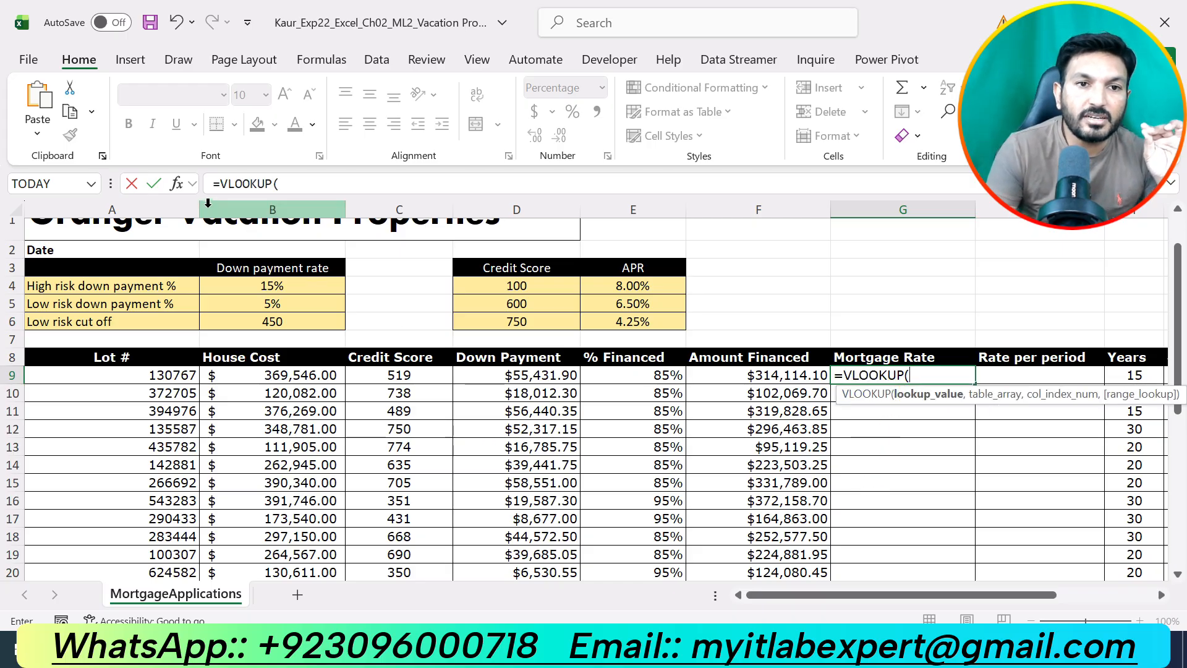
{"action": "left_click", "coordinate": [177, 184]}
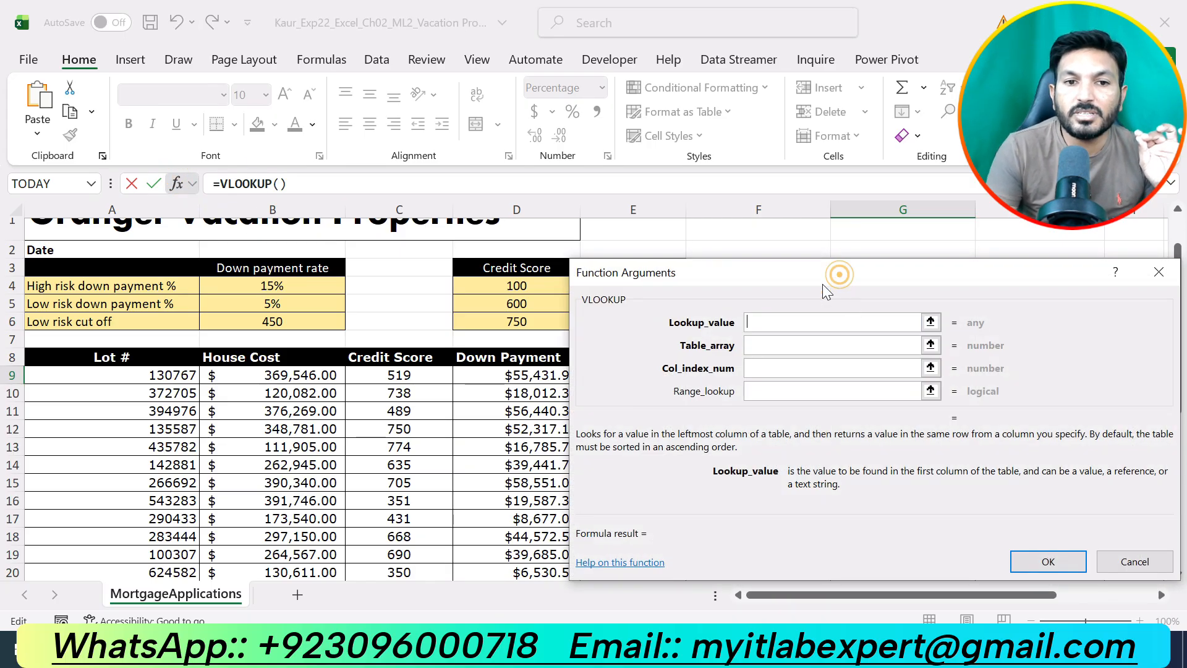
{"action": "left_click_drag", "start_coordinate": [828, 278], "coordinate": [306, 326]}
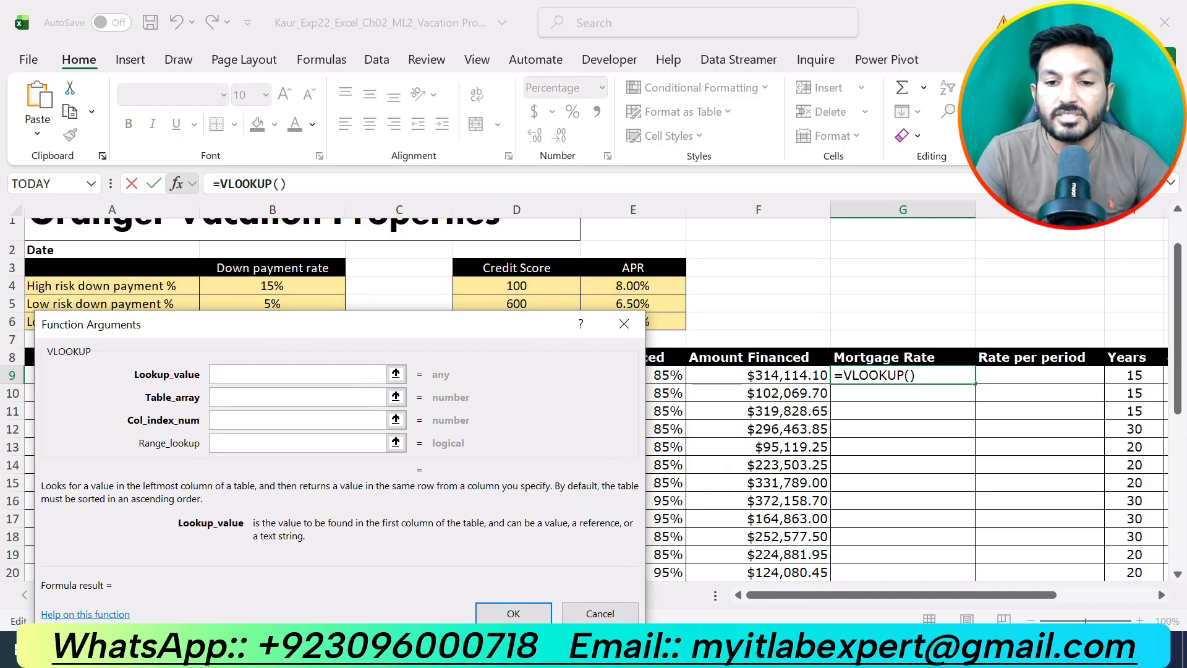
{"action": "key", "text": "alt+Tab"}
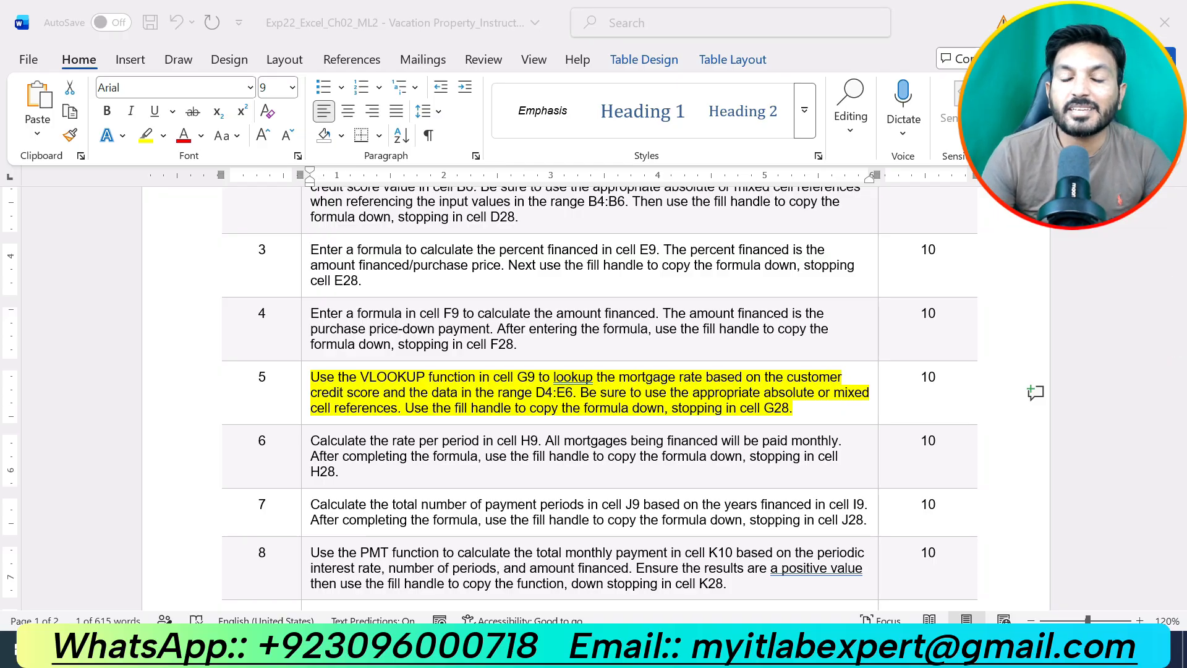
{"action": "key", "text": "alt+Tab"}
{"action": "left_click_drag", "start_coordinate": [350, 354], "coordinate": [848, 391]}
{"action": "left_click", "coordinate": [393, 376]}
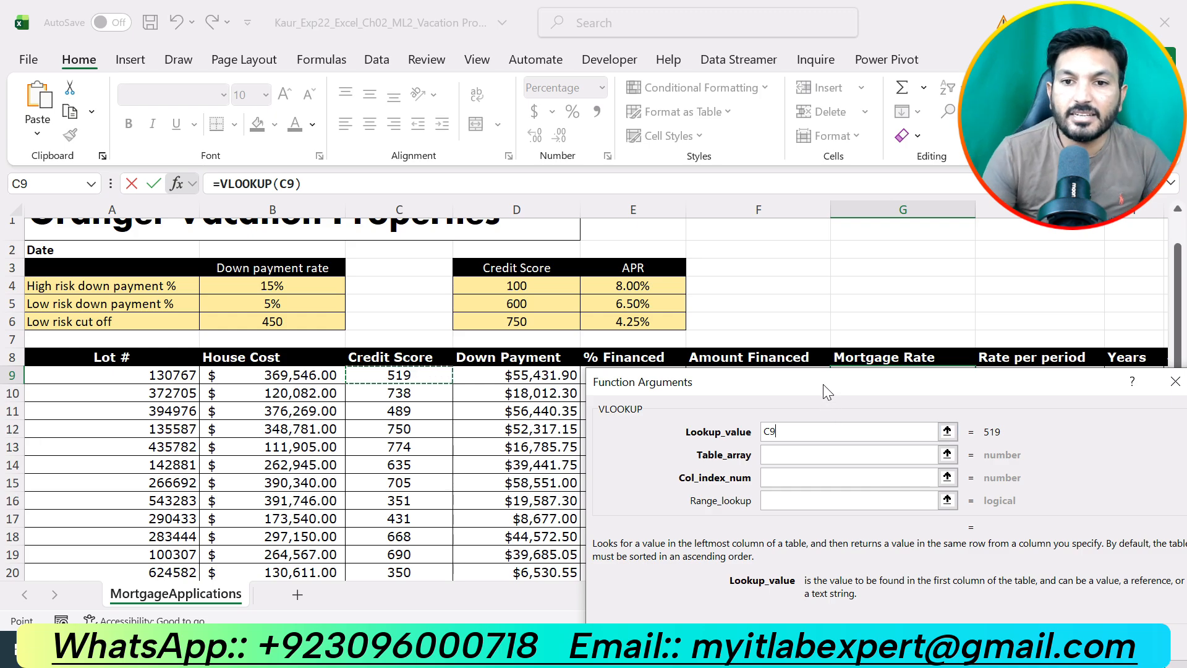
{"action": "left_click_drag", "start_coordinate": [822, 382], "coordinate": [418, 346]}
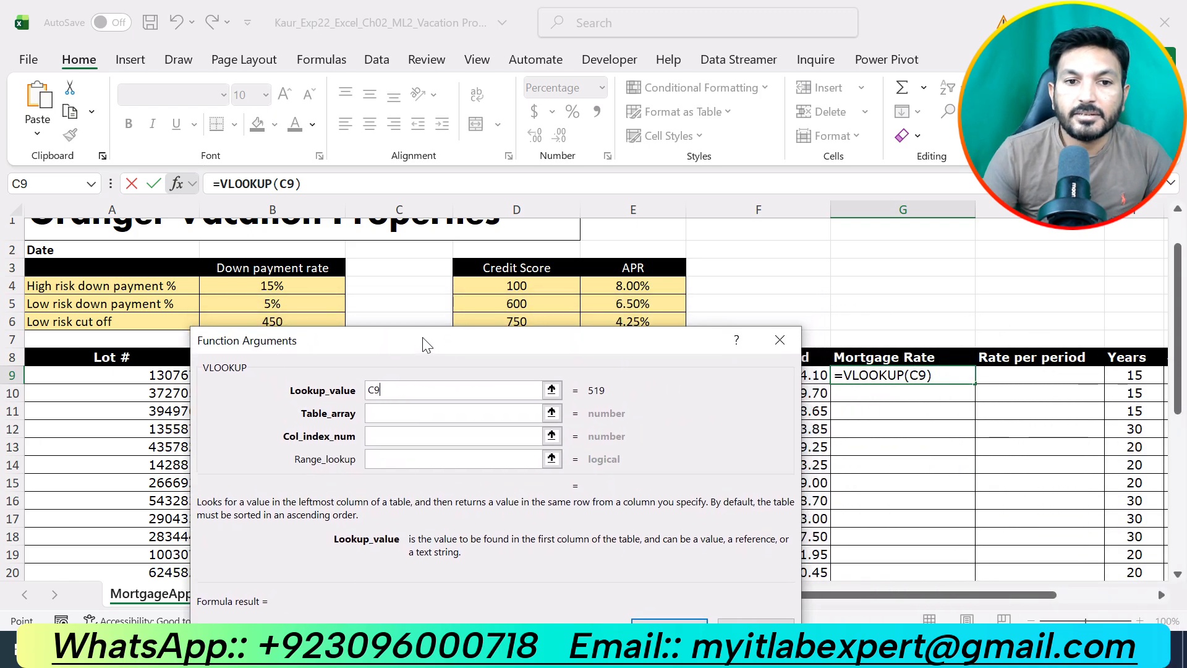
{"action": "left_click_drag", "start_coordinate": [519, 283], "coordinate": [610, 318]}
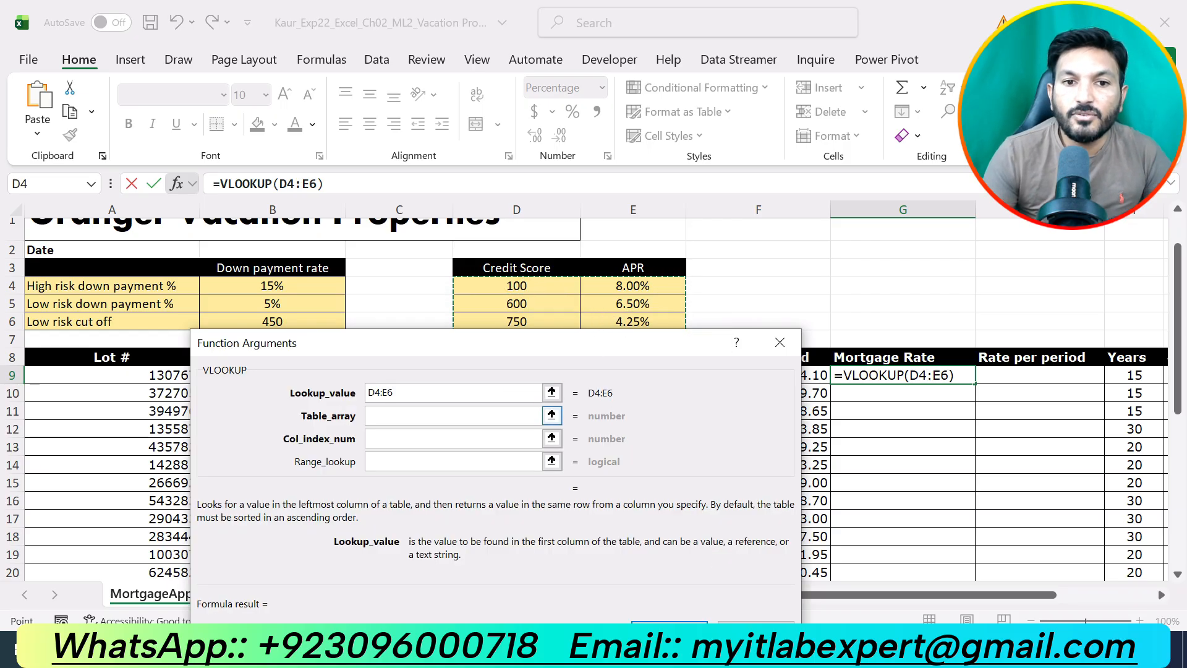
{"action": "key", "text": "BackSpace"}
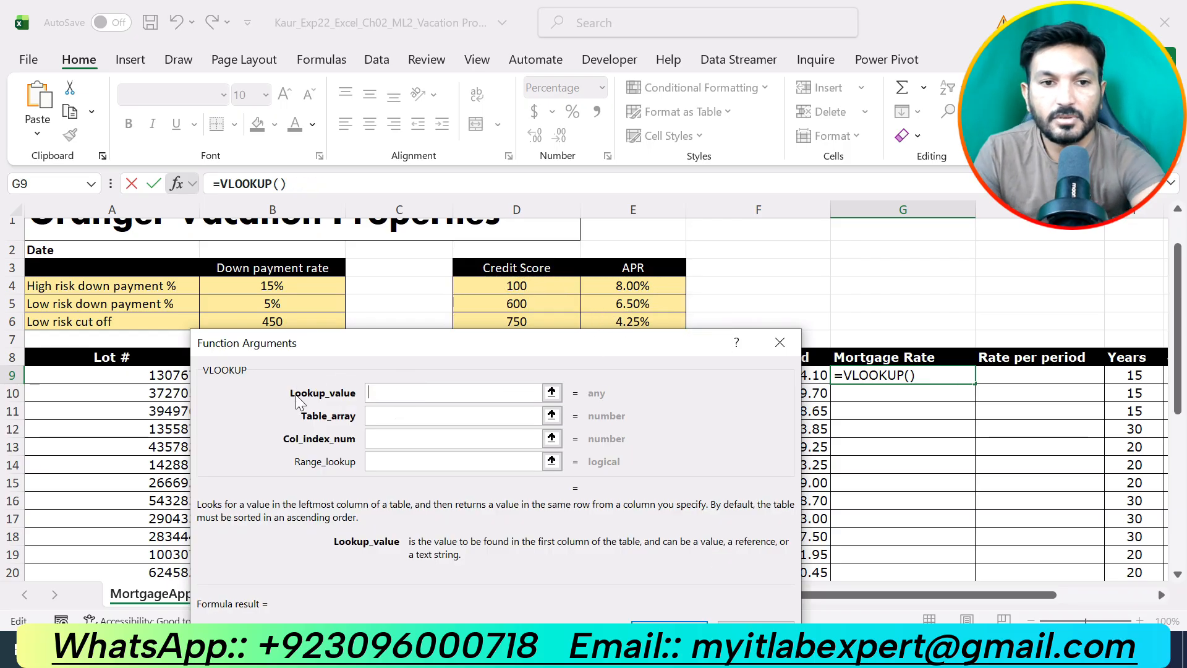
- Set the VLOOKUP lookup value to C9 and its table array to the credit score and APR range D4:E6
{"action": "left_click_drag", "start_coordinate": [342, 343], "coordinate": [593, 373]}
{"action": "left_click", "coordinate": [399, 375]}
{"action": "left_click", "coordinate": [628, 390]}
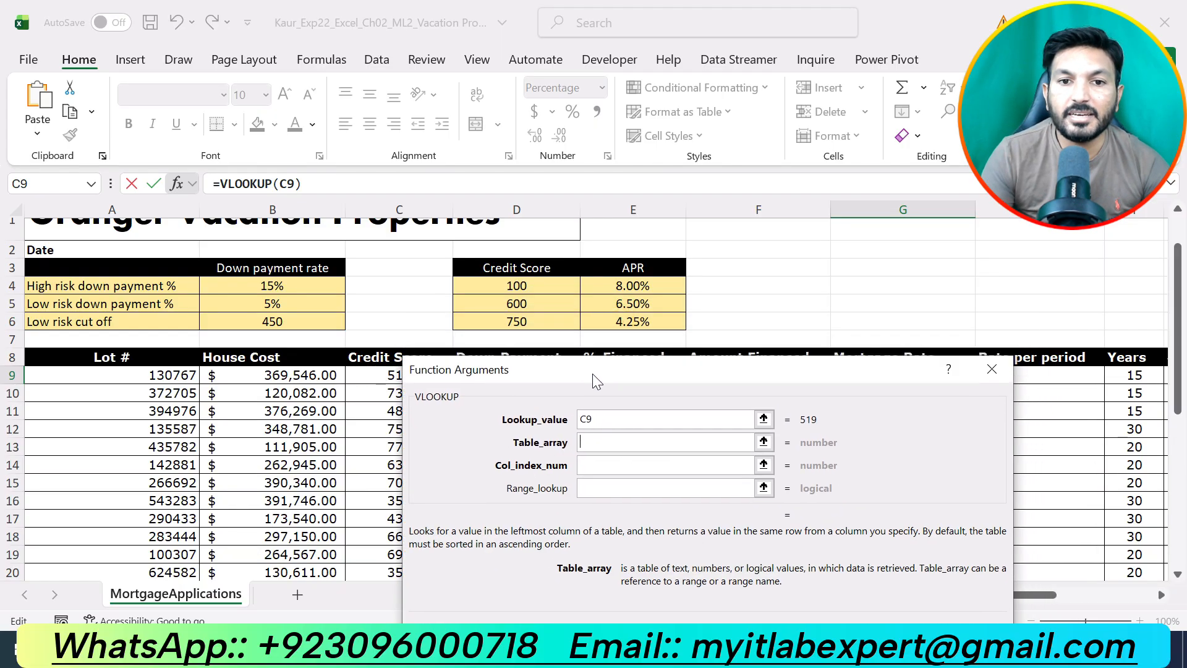
{"action": "left_click", "coordinate": [514, 286]}
{"action": "left_click_drag", "start_coordinate": [515, 285], "coordinate": [633, 321]}
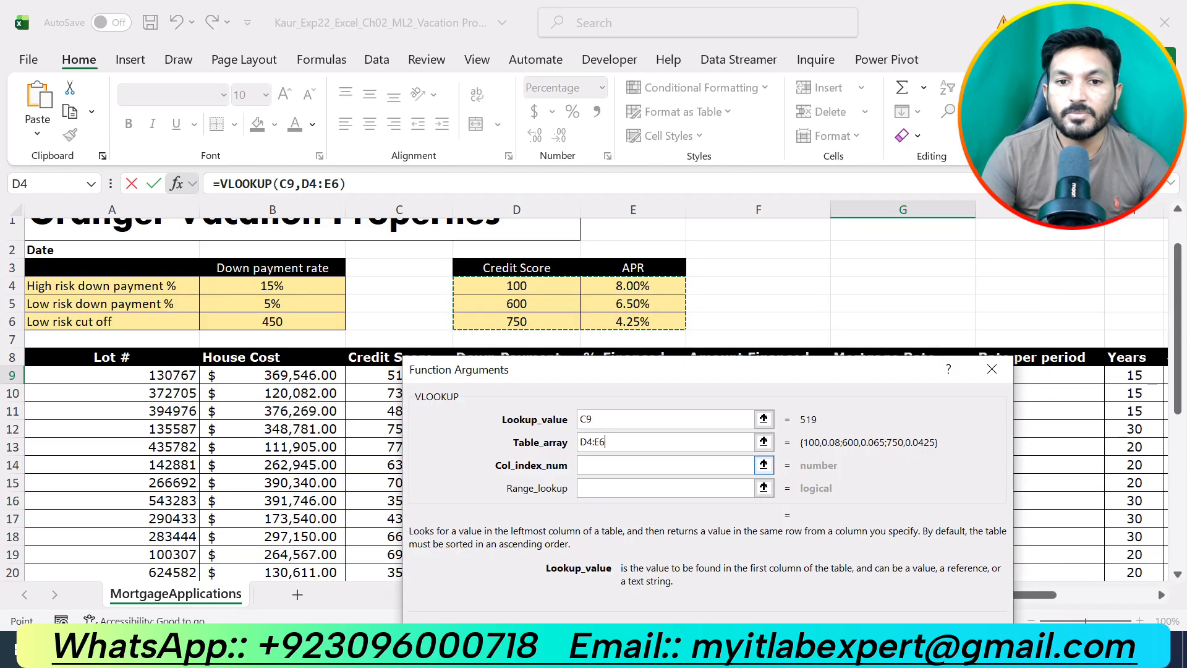
- Make the VLOOKUP table array reference absolute as $D$4:$E$6
{"action": "left_click", "coordinate": [583, 440]}
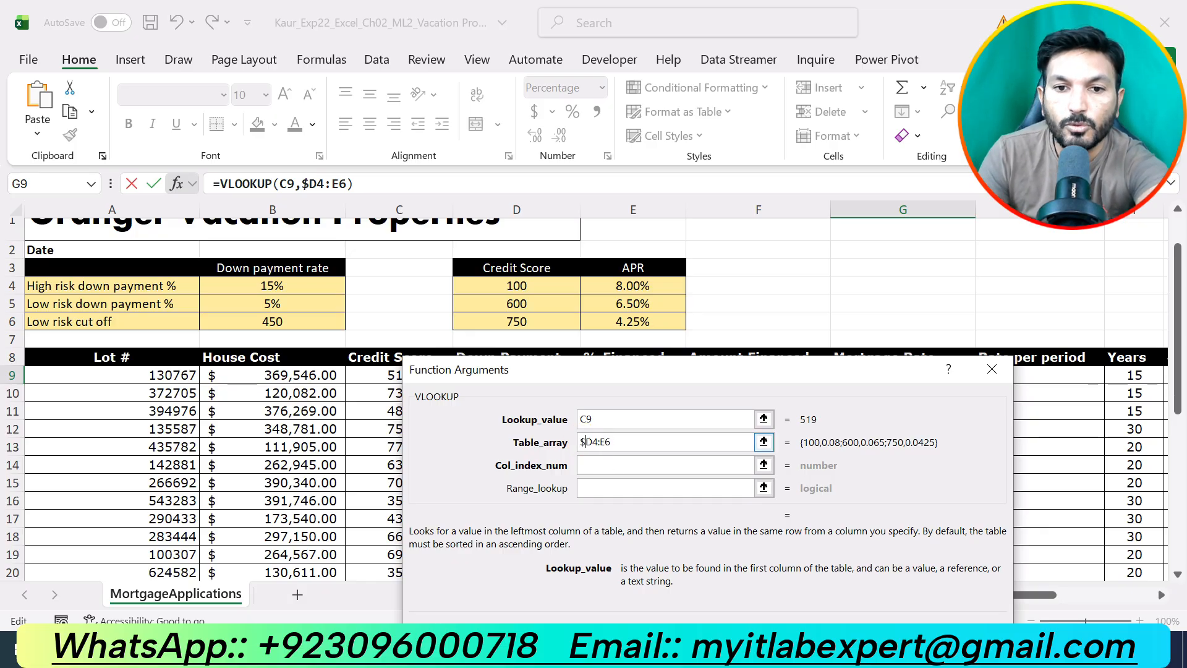
{"action": "type", "text": "$"}
{"action": "key", "text": "Right"}
{"action": "type", "text": "$"}
{"action": "left_click", "coordinate": [597, 441]}
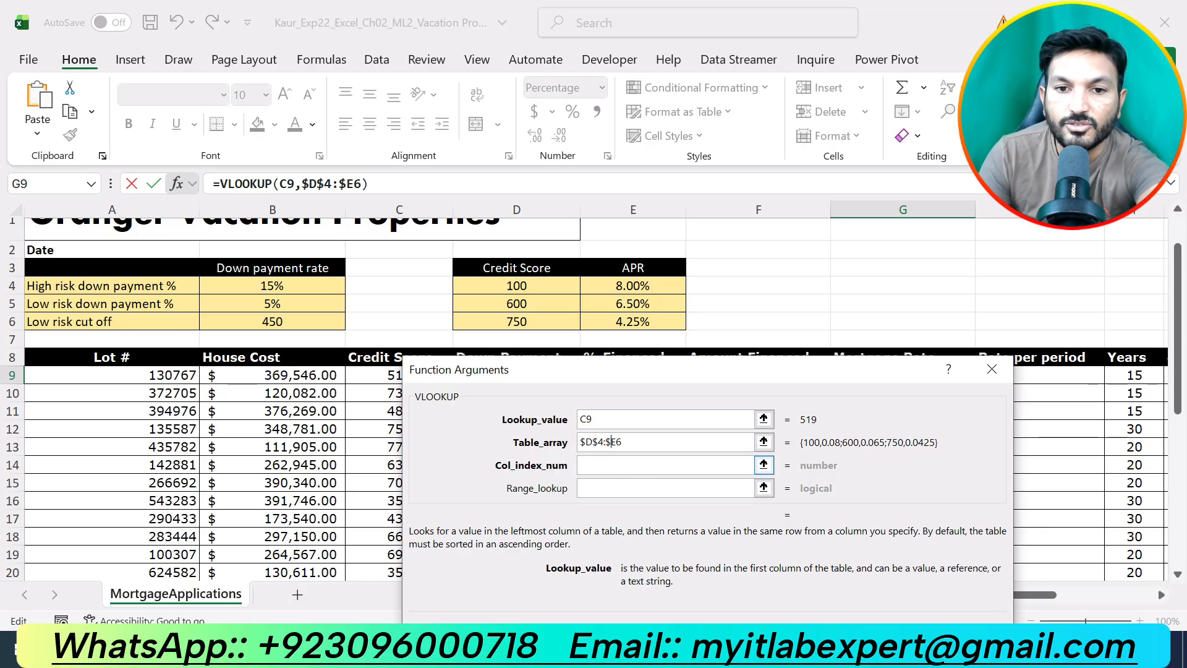
{"action": "type", "text": "$"}
{"action": "left_click", "coordinate": [615, 441]}
{"action": "type", "text": "$"}
- Set the VLOOKUP column index number to 2 to return the APR
{"action": "left_click", "coordinate": [627, 465]}
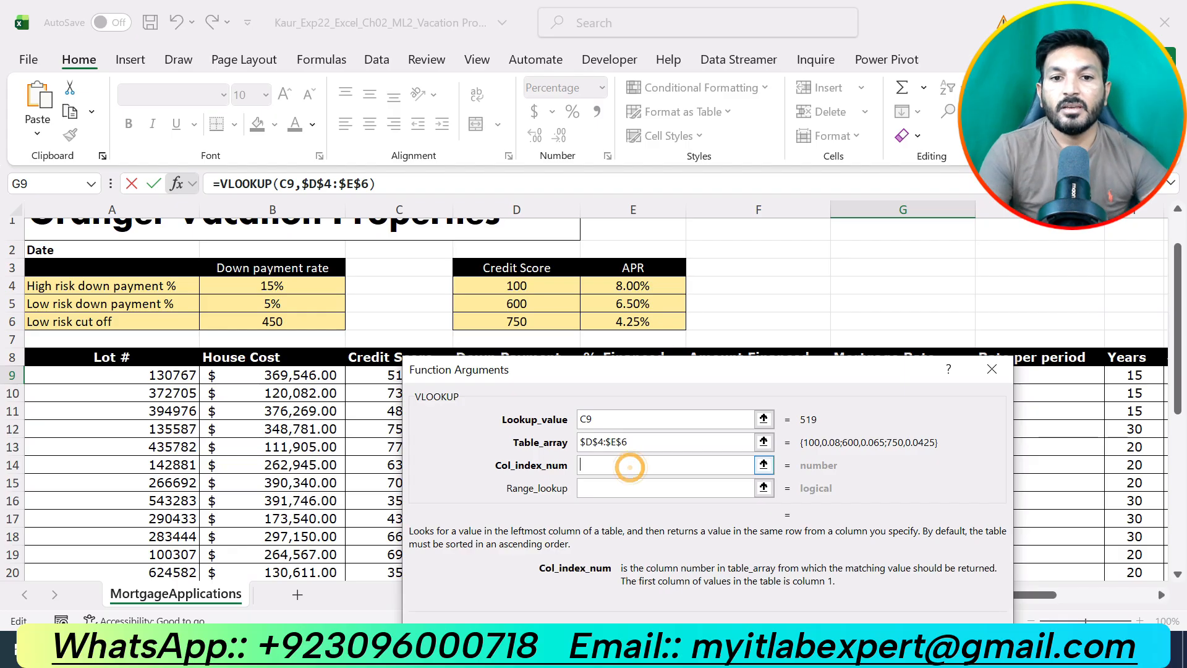
{"action": "left_click_drag", "start_coordinate": [636, 385], "coordinate": [280, 347]}
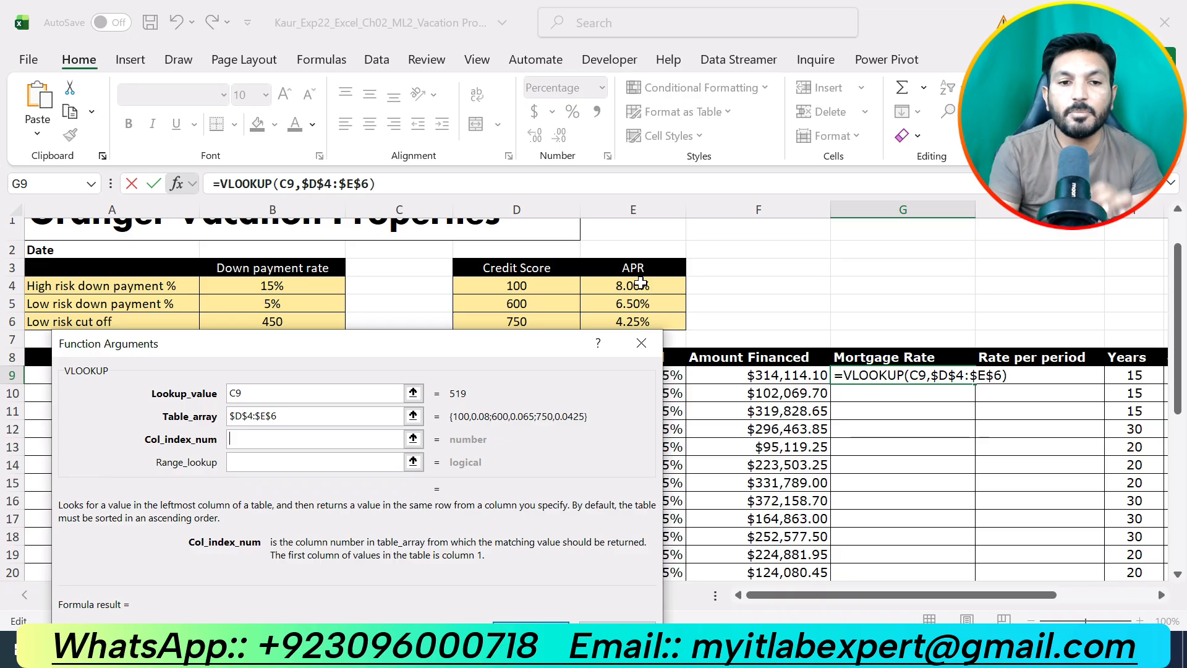
{"action": "type", "text": "2"}
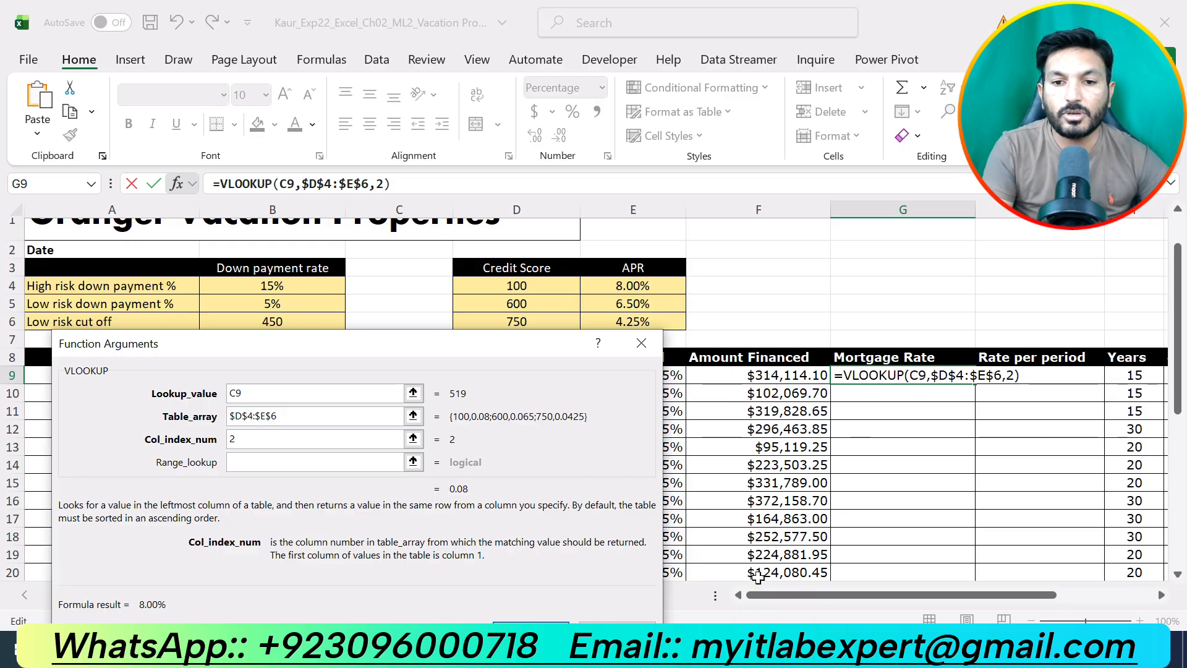
- Recheck step 5 in the Word instructions, then return to Excel, set the range lookup to TRUE and complete the VLOOKUP in G9
{"action": "key", "text": "alt+Tab"}
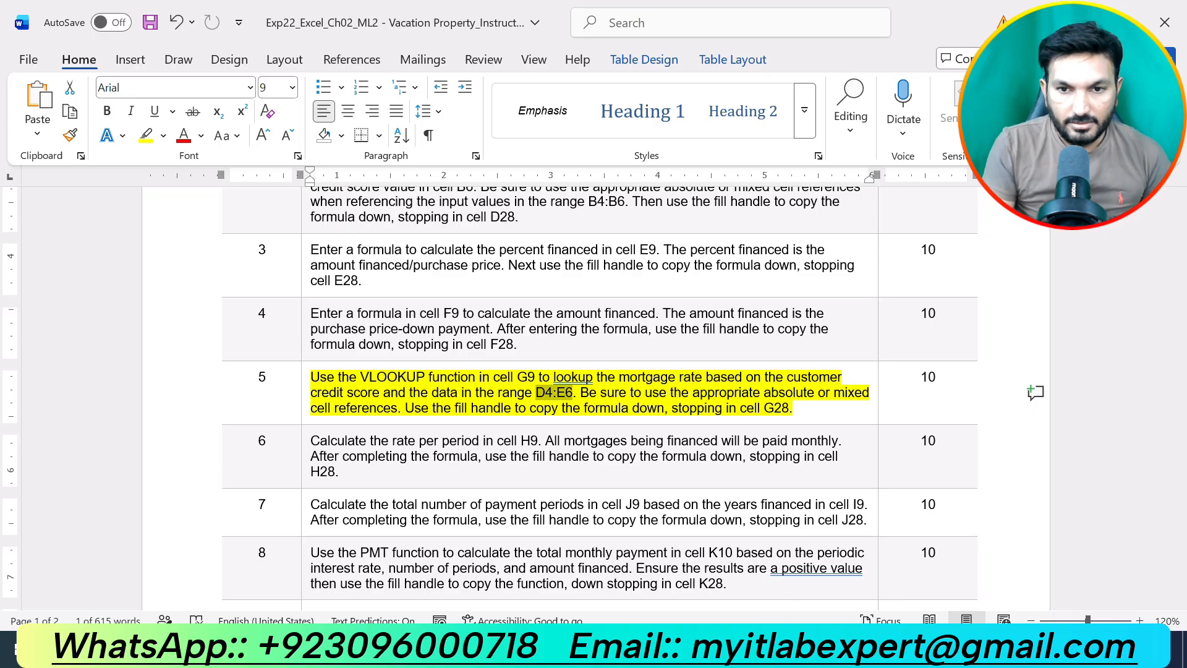
{"action": "left_click", "coordinate": [794, 408]}
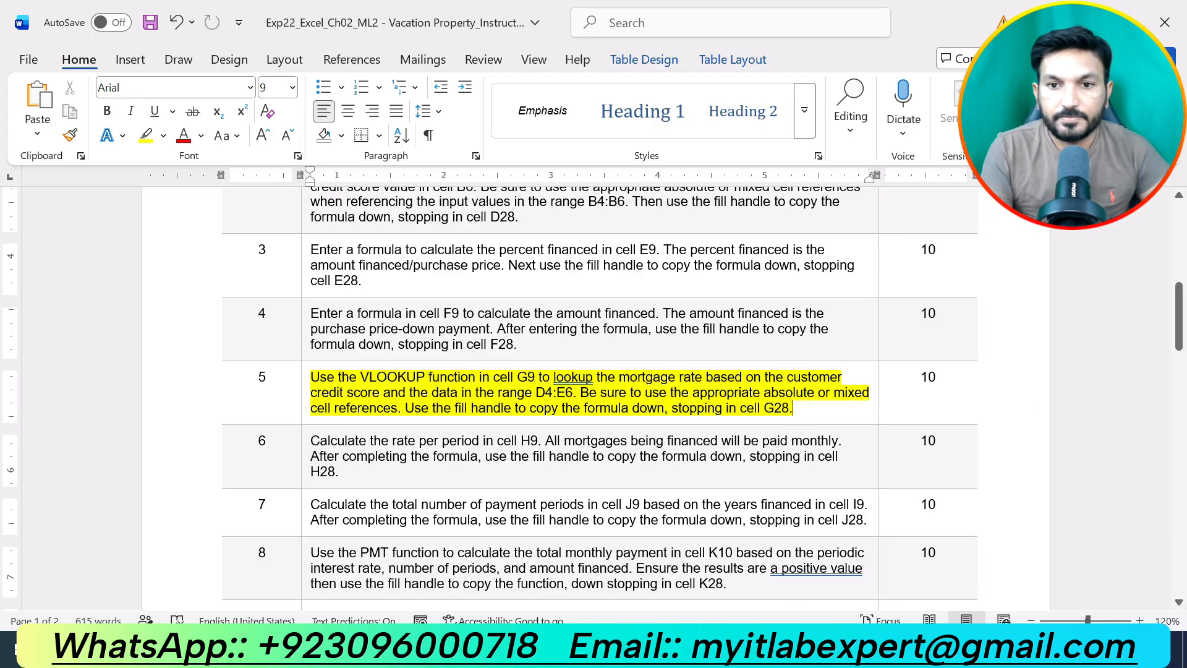
{"action": "key", "text": "ctrl+z"}
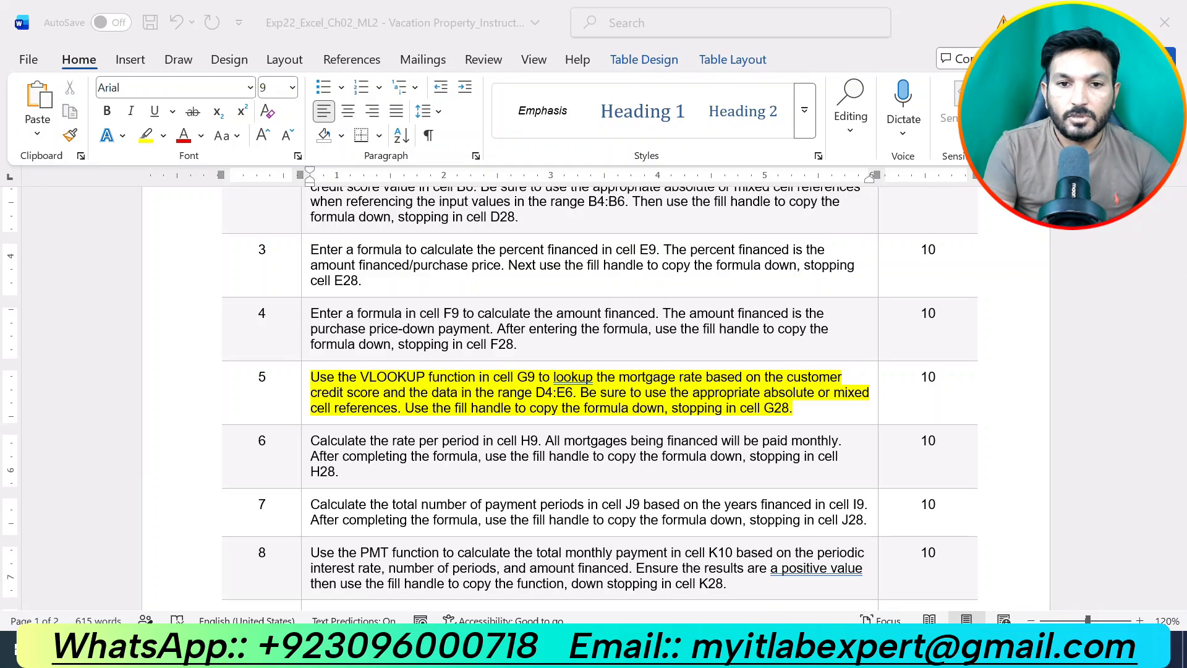
{"action": "key", "text": "alt+Tab"}
{"action": "left_click", "coordinate": [282, 441]}
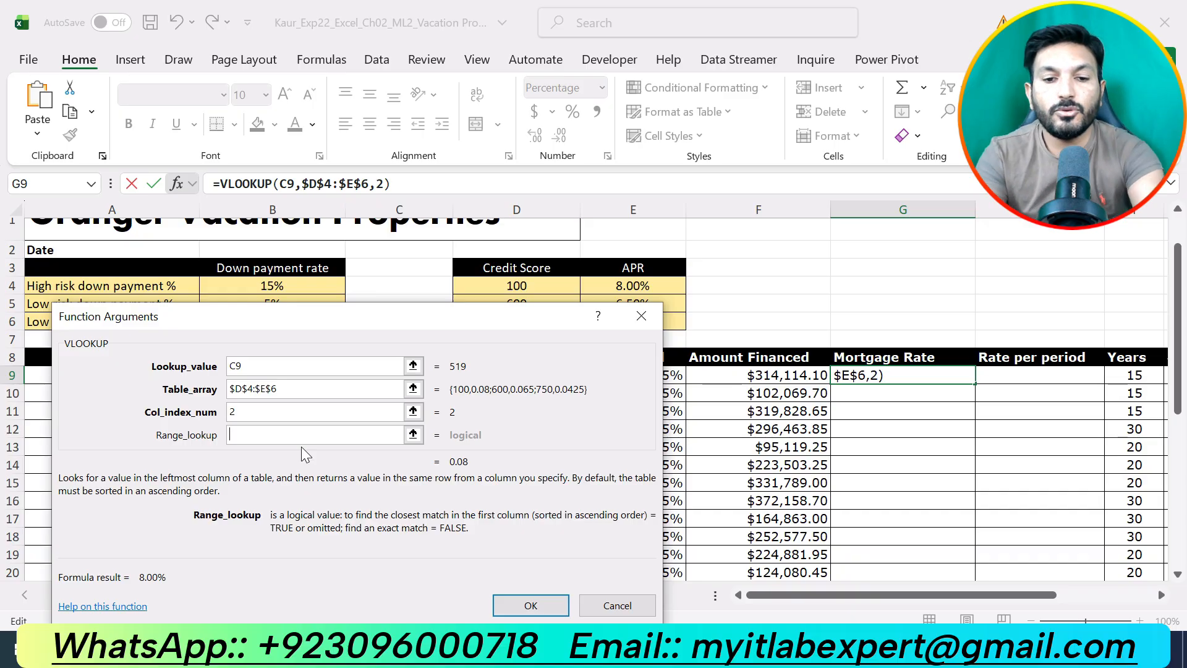
{"action": "type", "text": "TRUE"}
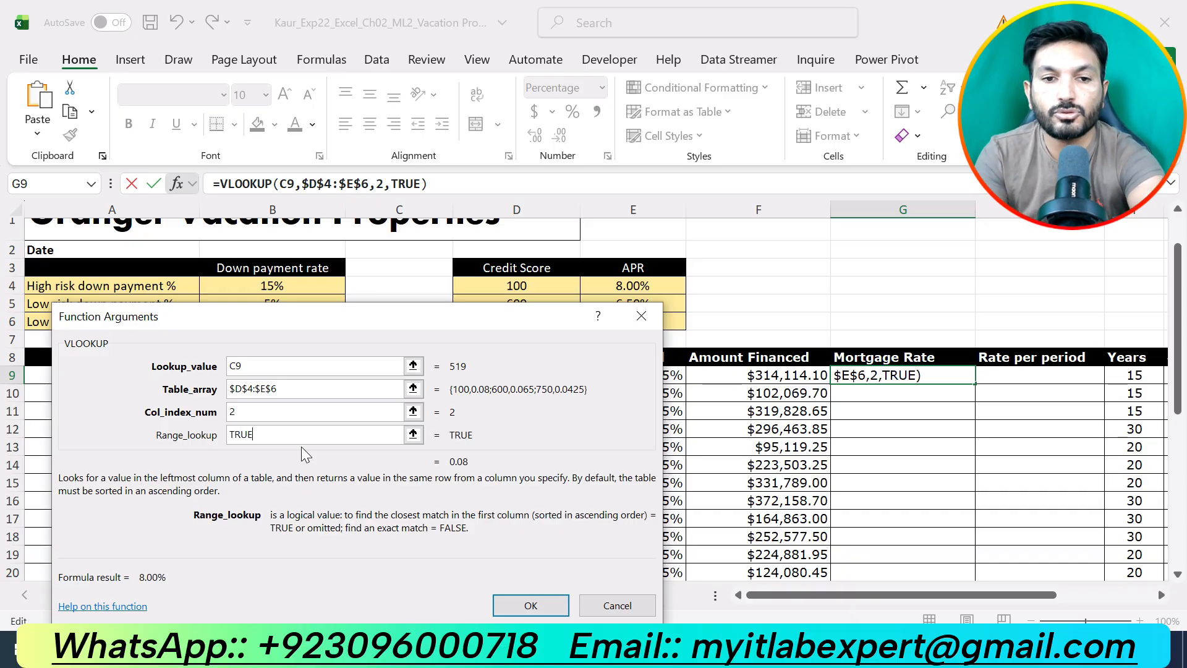
{"action": "left_click", "coordinate": [522, 603]}
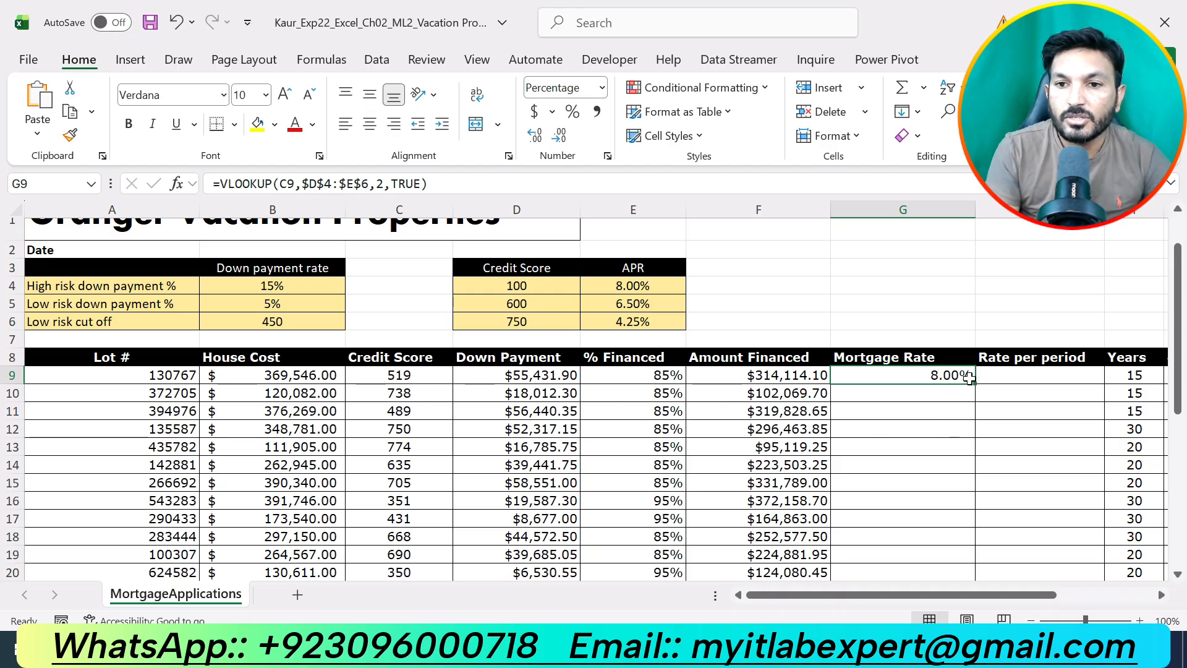
- Copy the G9 mortgage rate formula down to G28 without formatting, then check it against the credit score and APR range D4:E6
{"action": "left_click_drag", "start_coordinate": [975, 387], "coordinate": [971, 473]}
{"action": "left_click", "coordinate": [985, 480]}
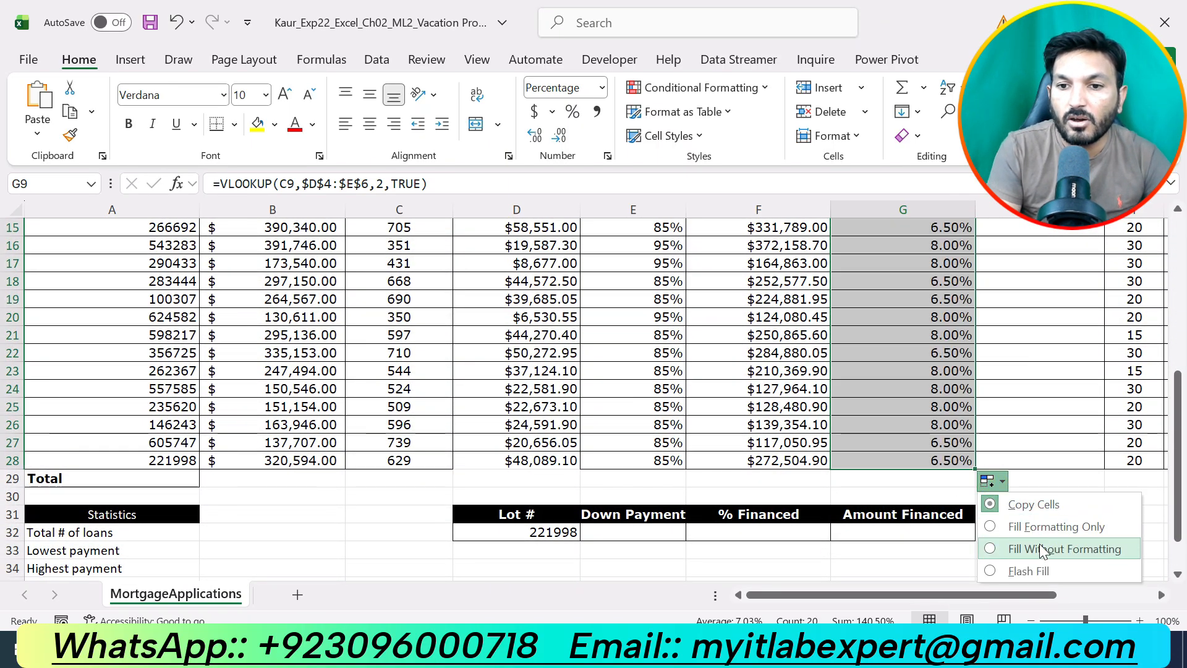
{"action": "left_click", "coordinate": [1041, 546]}
{"action": "scroll", "coordinate": [1007, 525], "scroll_direction": "up", "scroll_amount": 3}
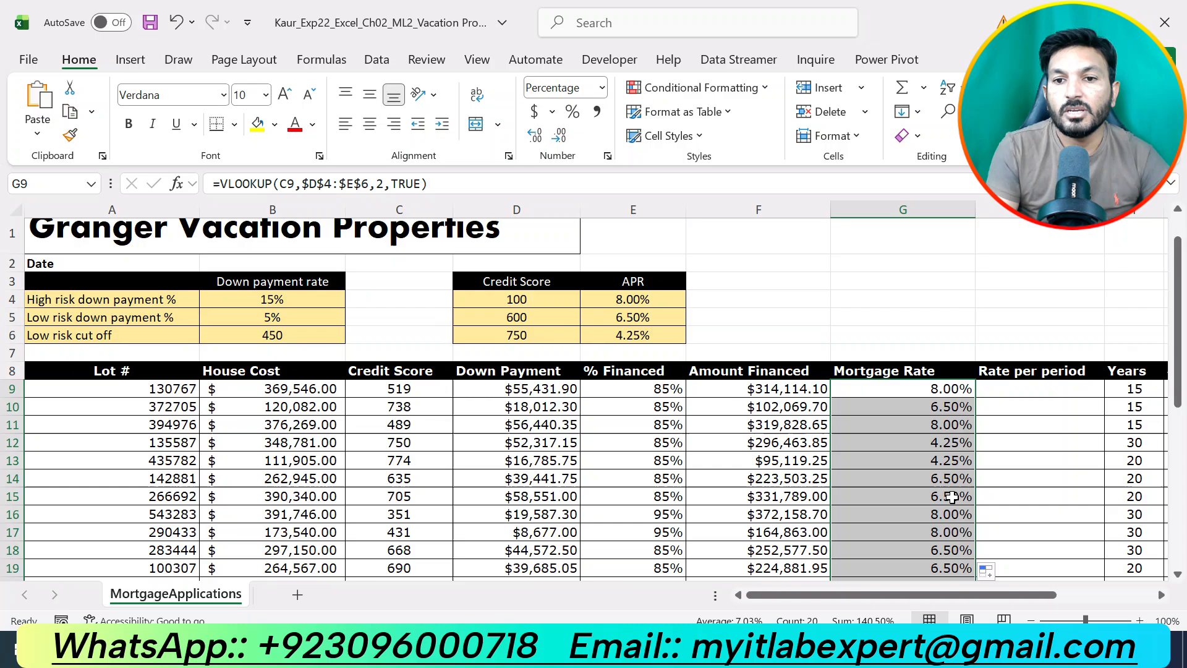
{"action": "left_click", "coordinate": [931, 431]}
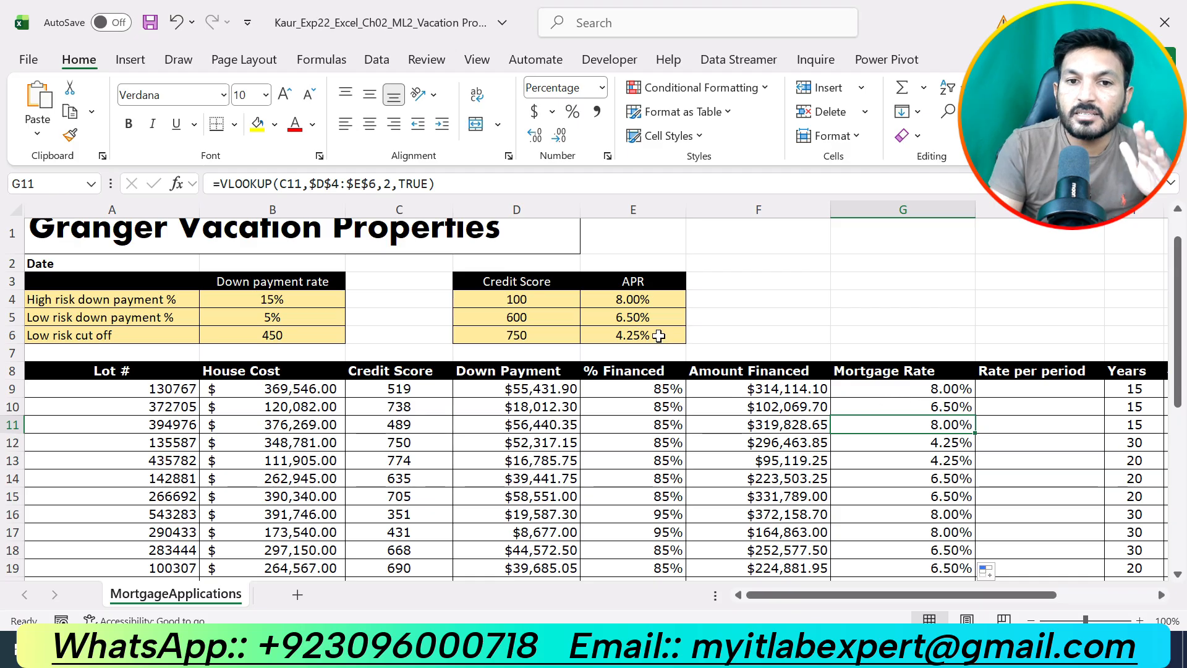
{"action": "left_click_drag", "start_coordinate": [518, 301], "coordinate": [601, 334]}
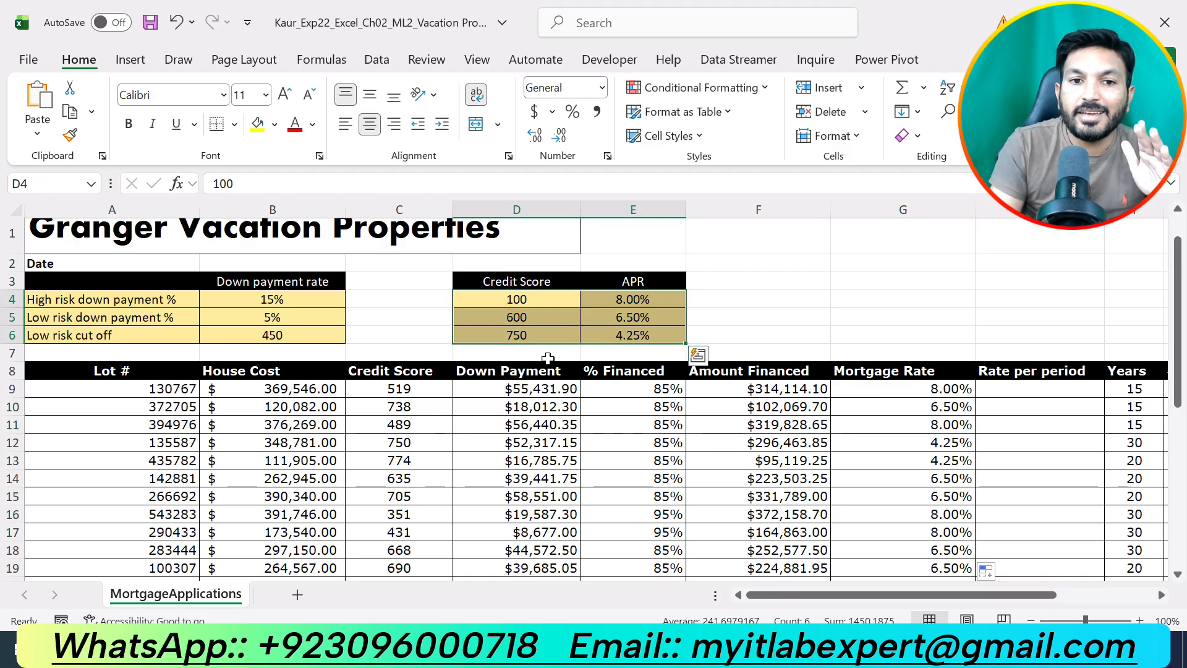
{"action": "left_click", "coordinate": [404, 391]}
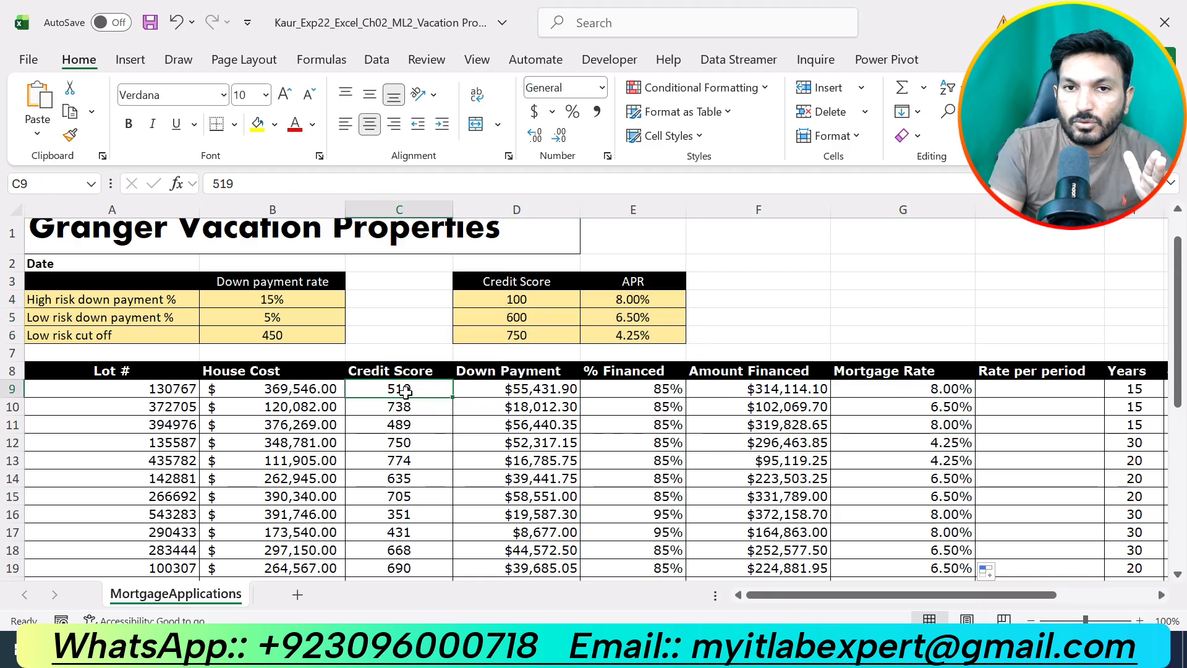
- Switch to the Word instructions and move the yellow highlight from step 5 to step 6
{"action": "left_click", "coordinate": [686, 648]}
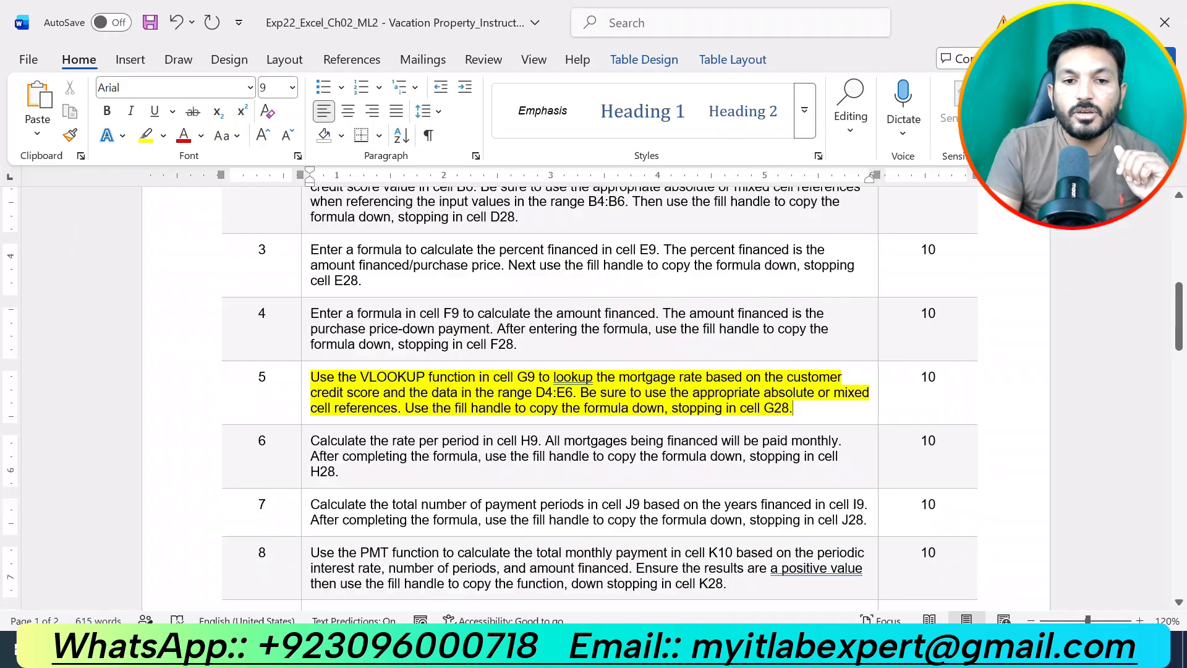
{"action": "scroll", "coordinate": [680, 492], "scroll_direction": "down", "scroll_amount": 6}
{"action": "scroll", "coordinate": [680, 492], "scroll_direction": "up", "scroll_amount": 6}
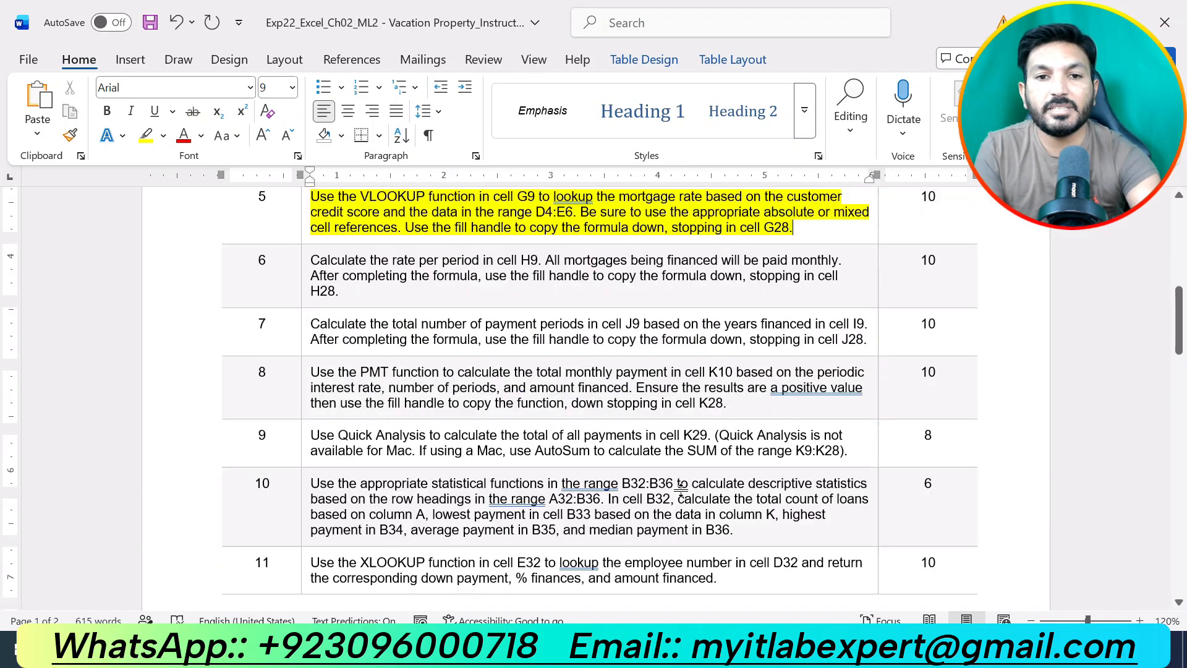
{"action": "type", "text": "]"}
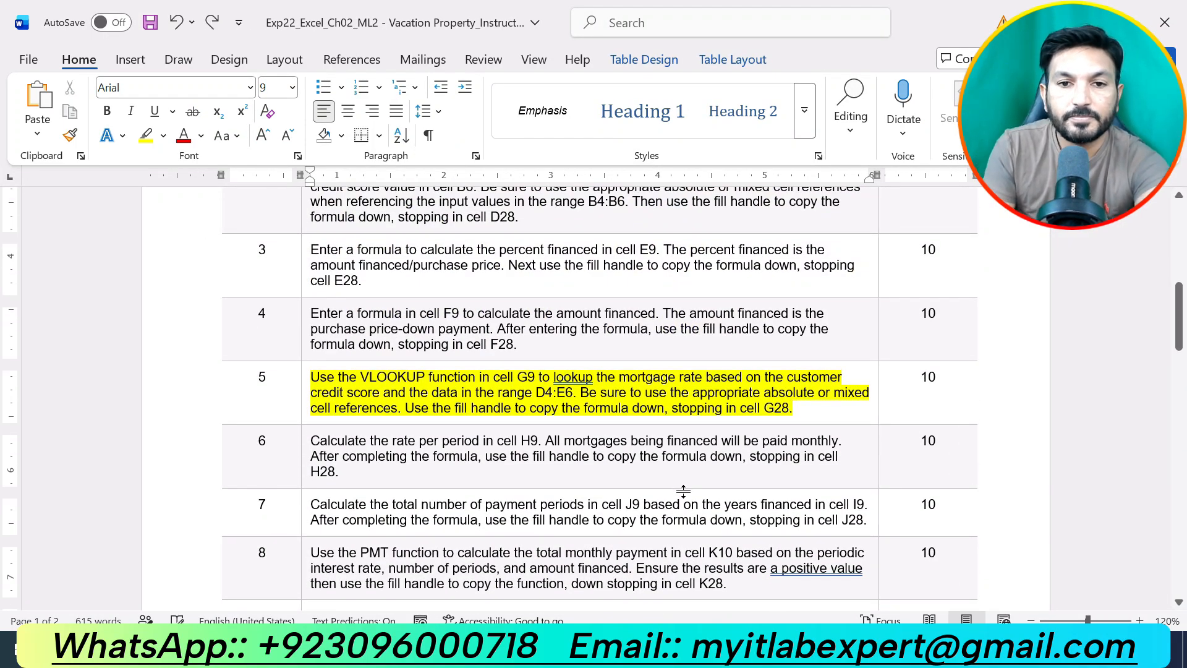
{"action": "left_click", "coordinate": [306, 397]}
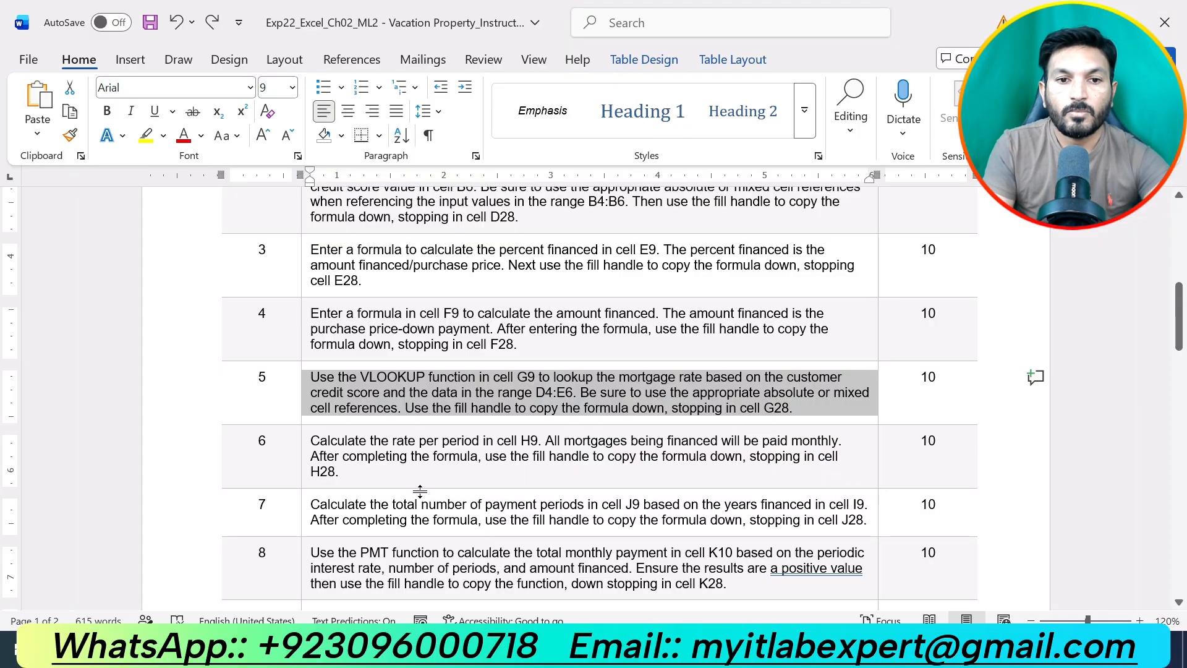
{"action": "triple_click", "coordinate": [379, 468]}
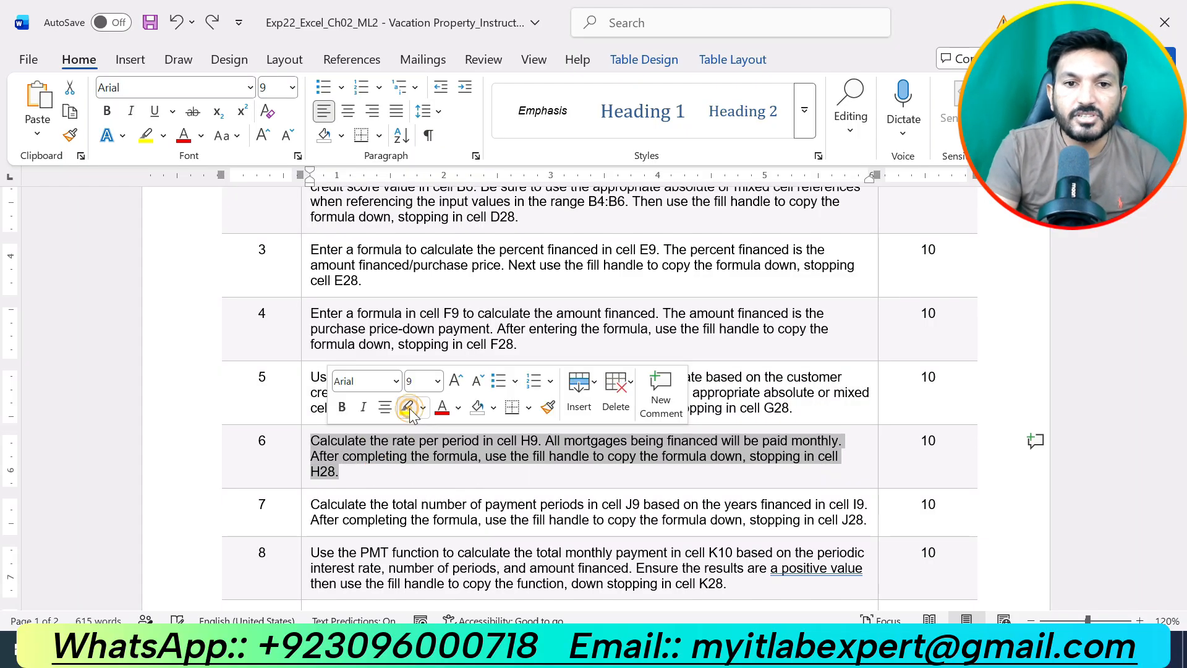
{"action": "left_click", "coordinate": [408, 409]}
{"action": "left_click", "coordinate": [422, 456]}
{"action": "scroll", "coordinate": [422, 456], "scroll_direction": "down", "scroll_amount": 3}
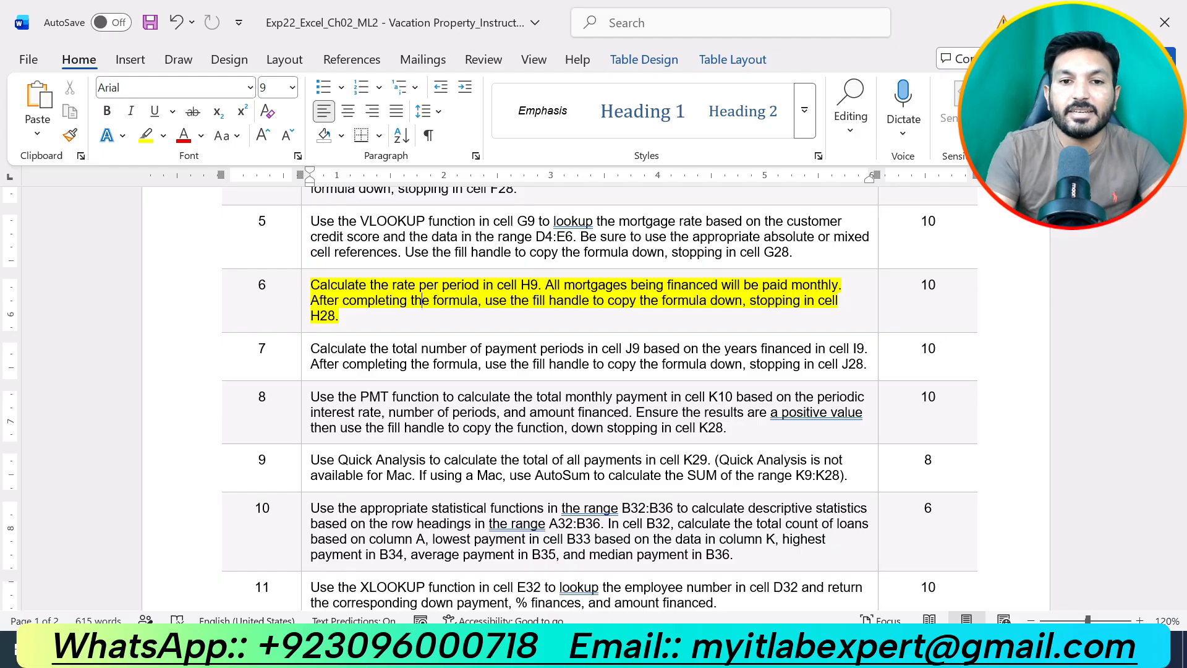
{"action": "left_click", "coordinate": [429, 316]}
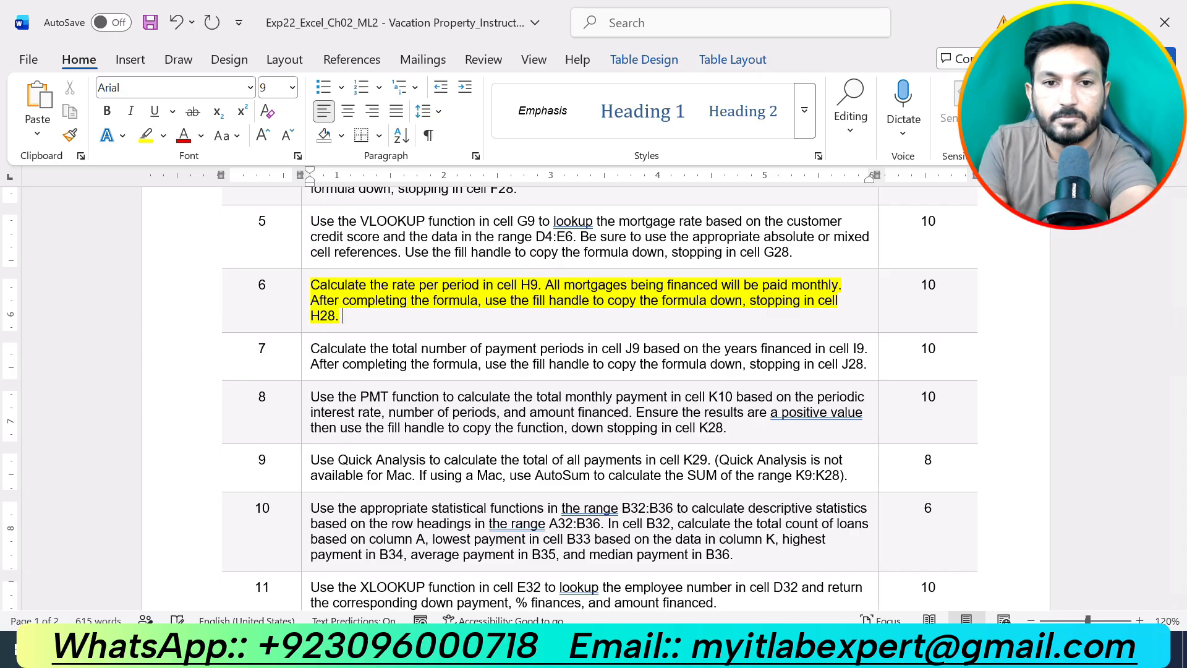
- Return to Excel and calculate the monthly rate per period in H9 with the formula =G9/12
{"action": "key", "text": "alt+Tab"}
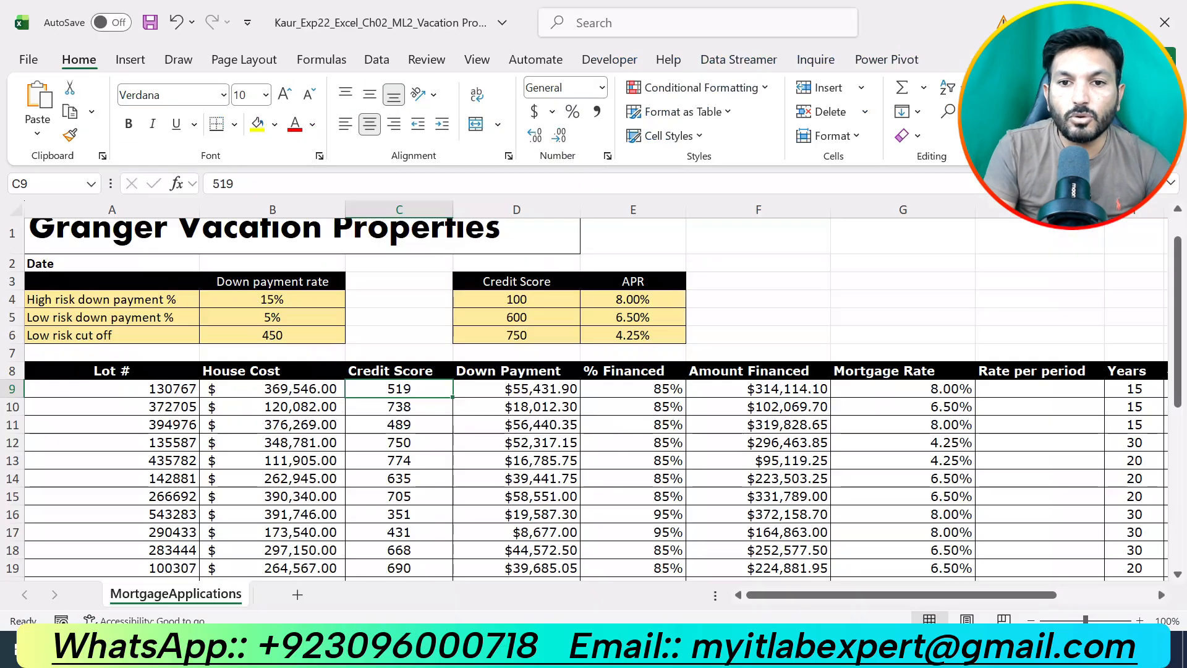
{"action": "left_click", "coordinate": [1052, 386]}
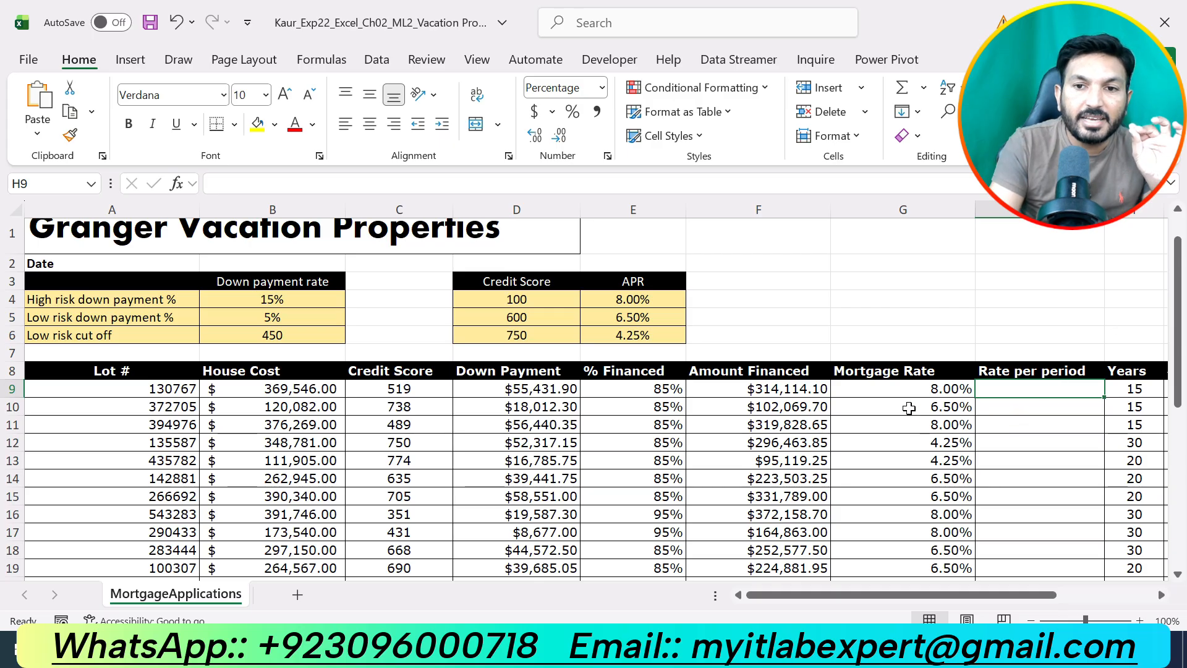
{"action": "left_click", "coordinate": [928, 394]}
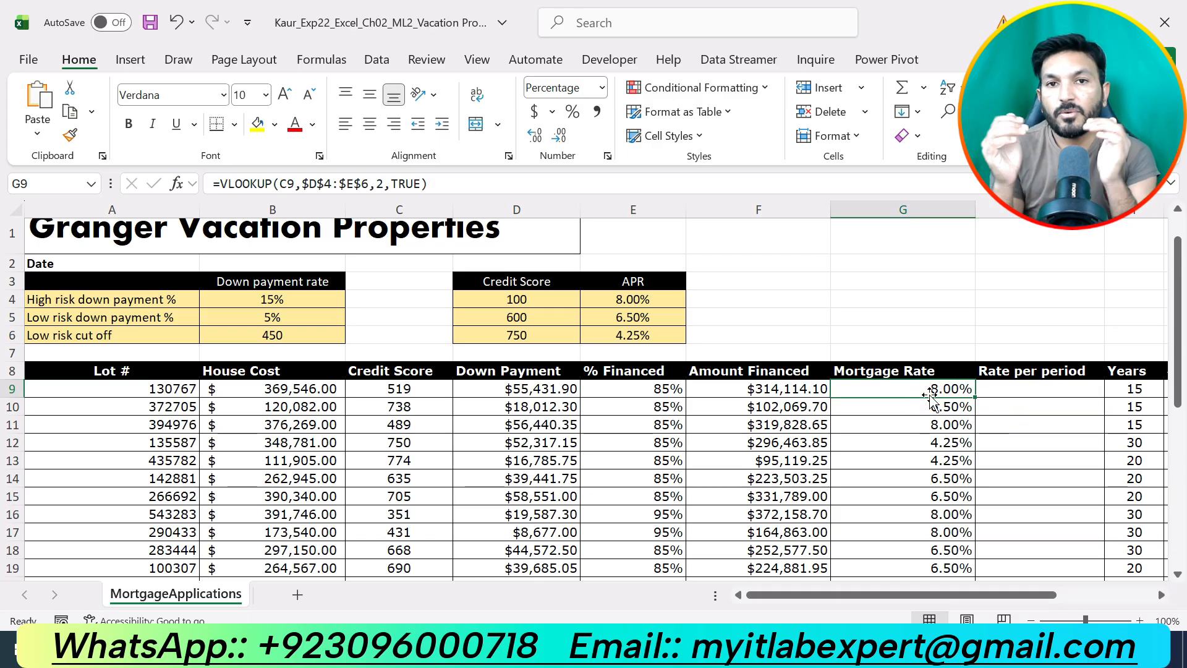
{"action": "left_click", "coordinate": [1055, 395]}
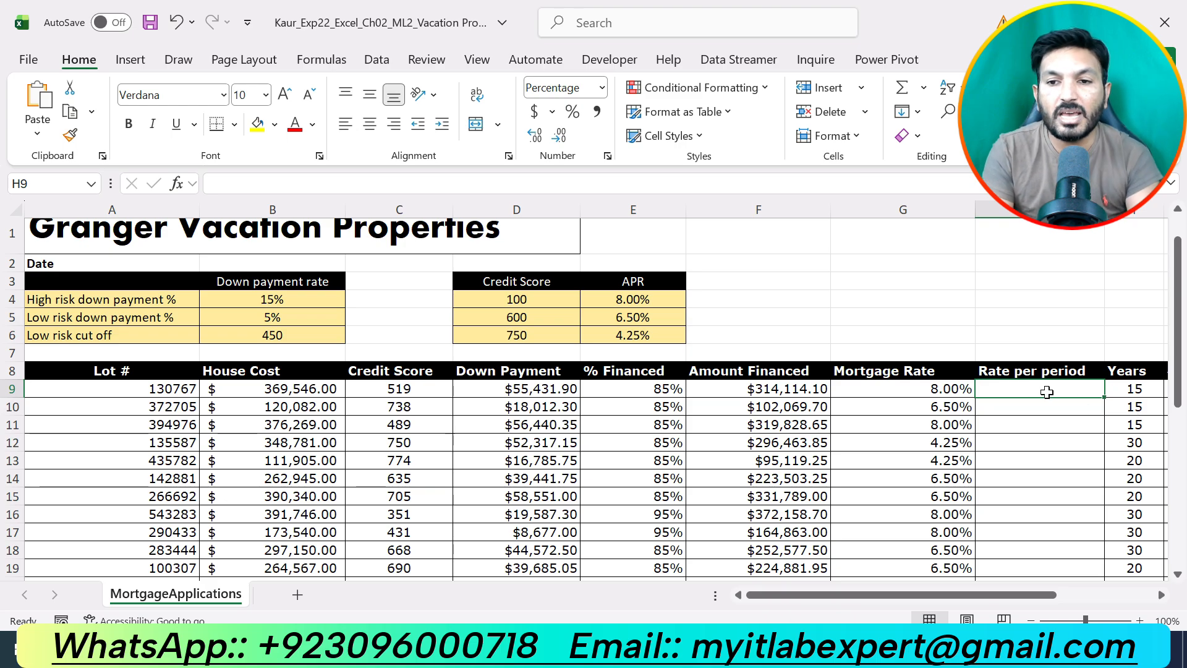
{"action": "type", "text": "="}
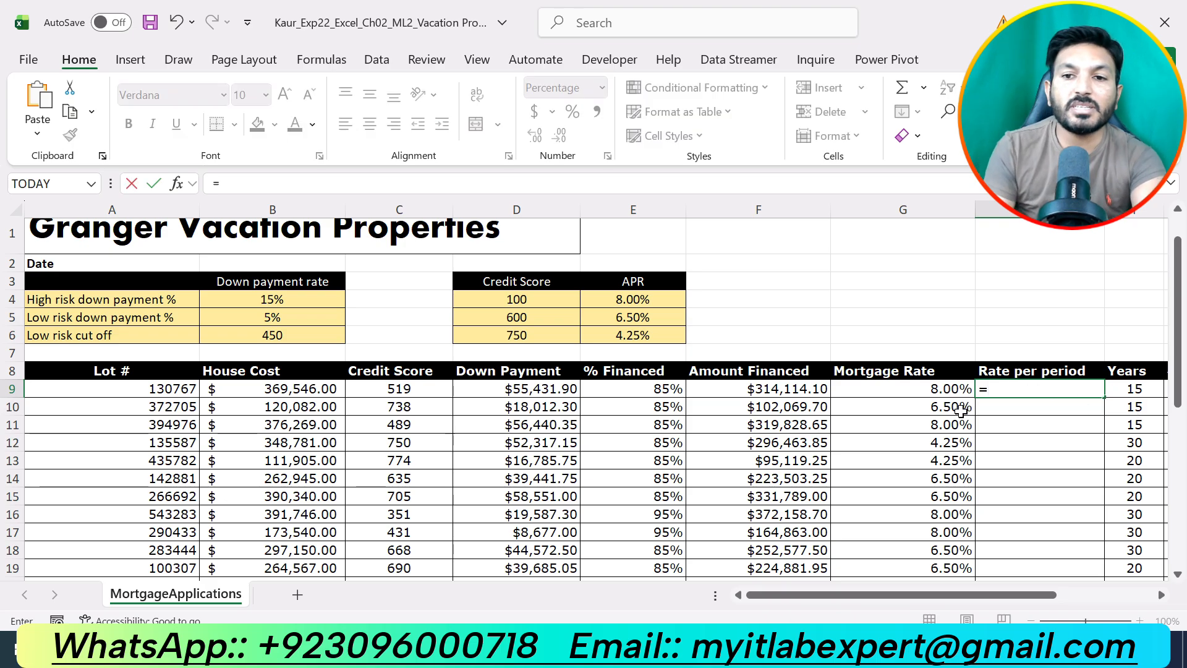
{"action": "left_click", "coordinate": [944, 389]}
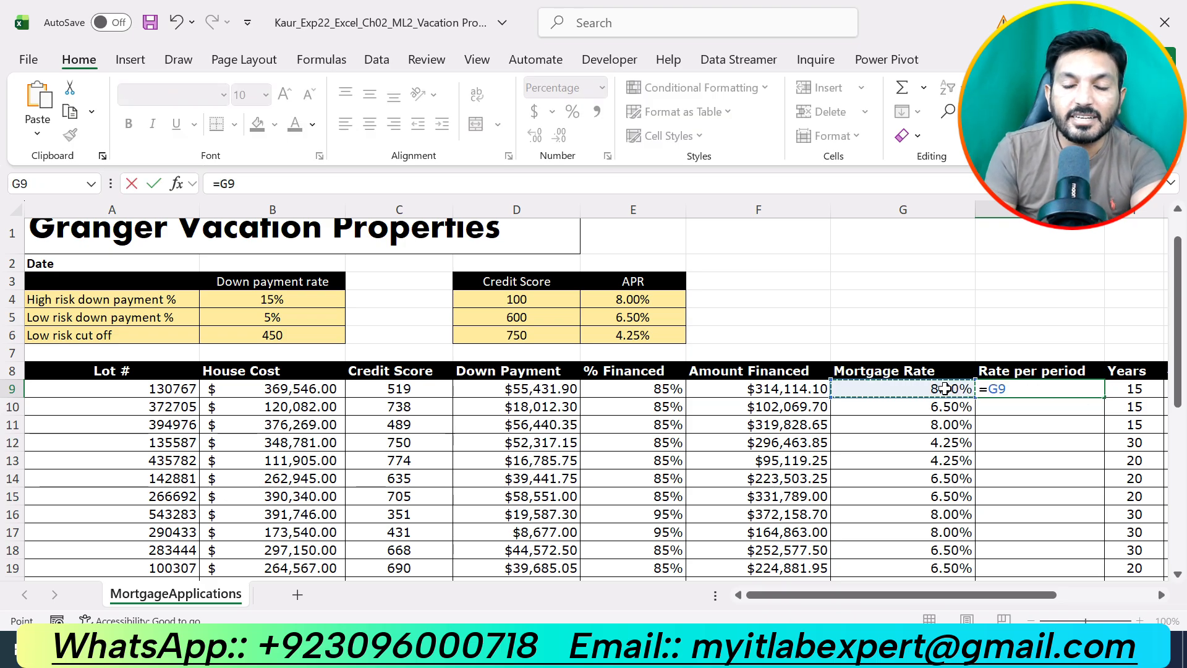
{"action": "type", "text": "/12"}
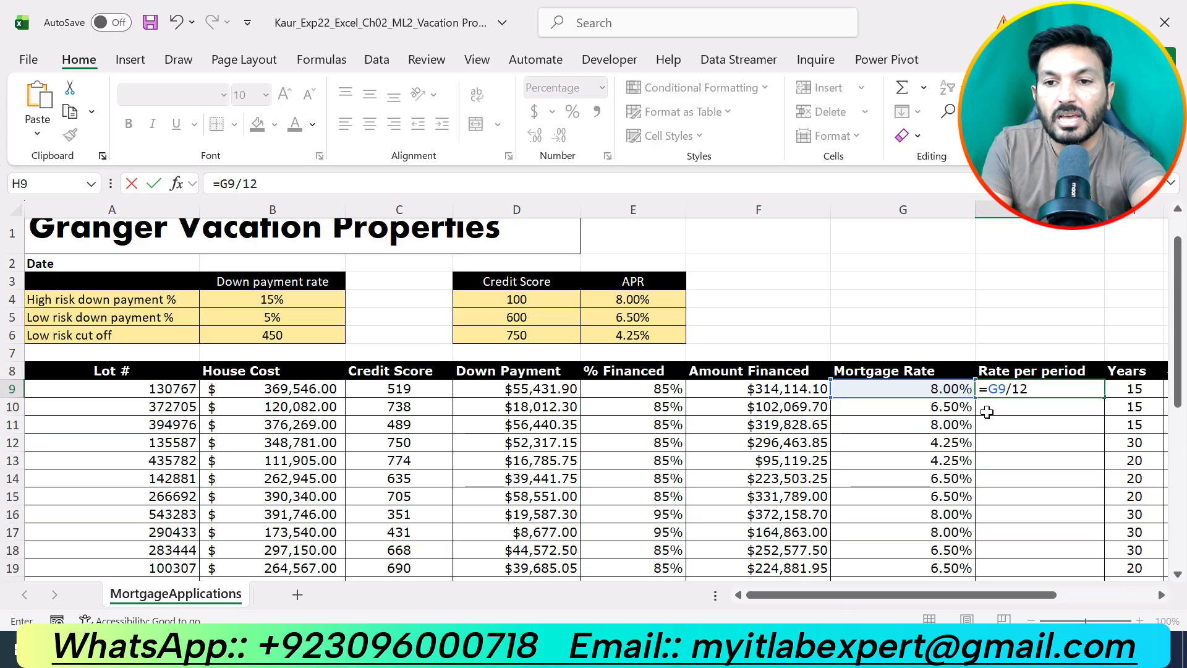
{"action": "key", "text": "ctrl+Return"}
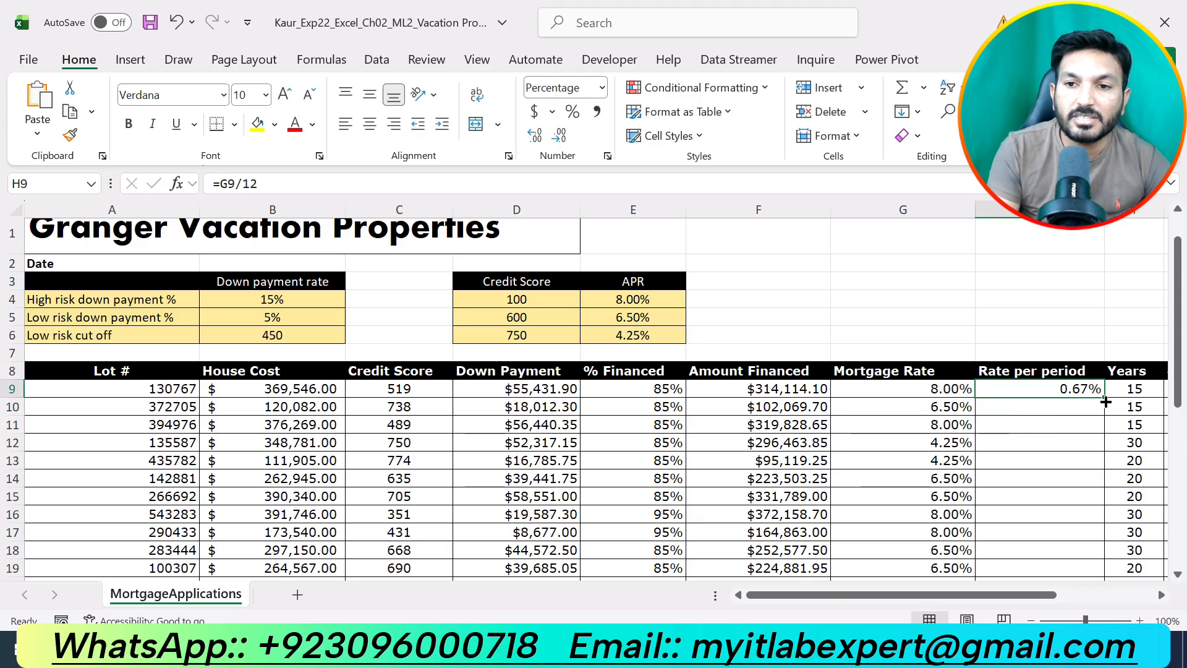
- Copy the rate per period formula from H9 down to H28 without formatting
{"action": "left_click_drag", "start_coordinate": [1105, 402], "coordinate": [1104, 569]}
{"action": "left_click_drag", "start_coordinate": [1103, 564], "coordinate": [1102, 542]}
{"action": "left_click", "coordinate": [1117, 552]}
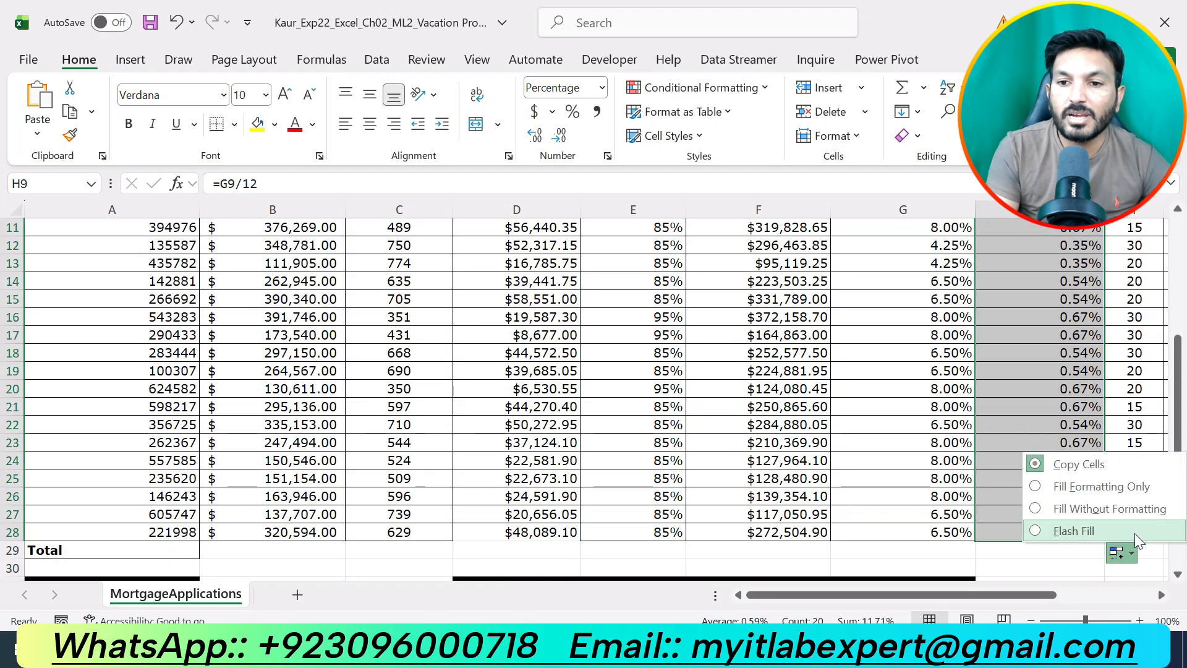
{"action": "left_click", "coordinate": [1122, 513]}
{"action": "scroll", "coordinate": [784, 482], "scroll_direction": "up", "scroll_amount": 4}
{"action": "left_click", "coordinate": [784, 500]}
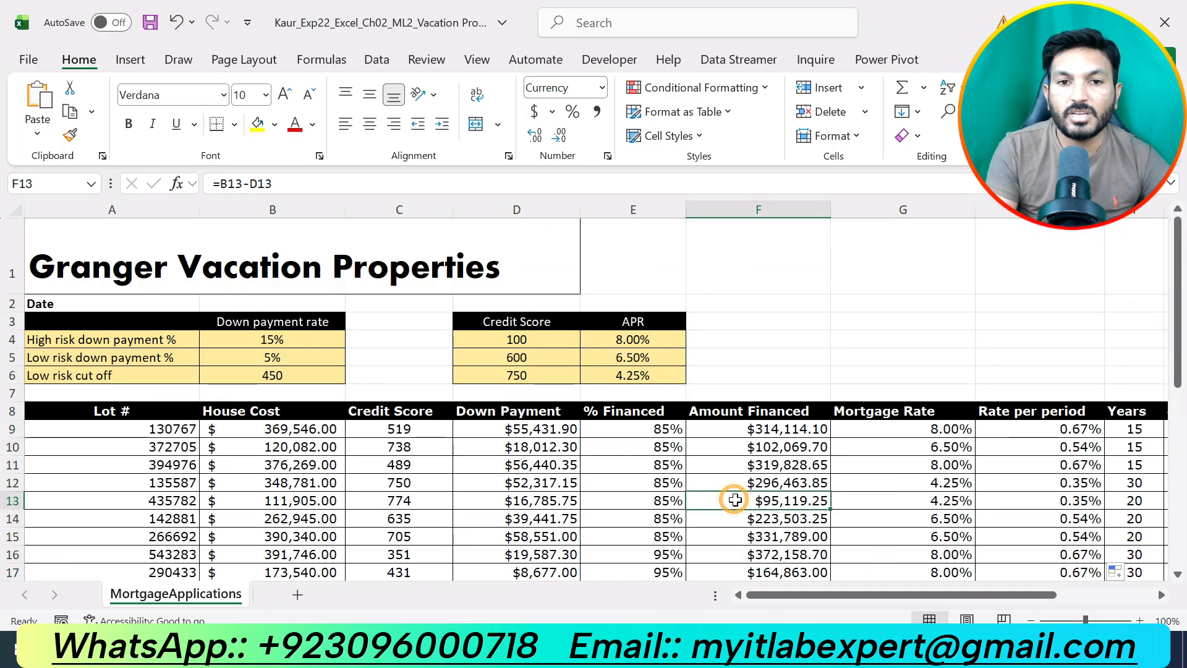
{"action": "scroll", "coordinate": [785, 488], "scroll_direction": "down", "scroll_amount": 2}
{"action": "scroll", "coordinate": [802, 447], "scroll_direction": "up", "scroll_amount": 2}
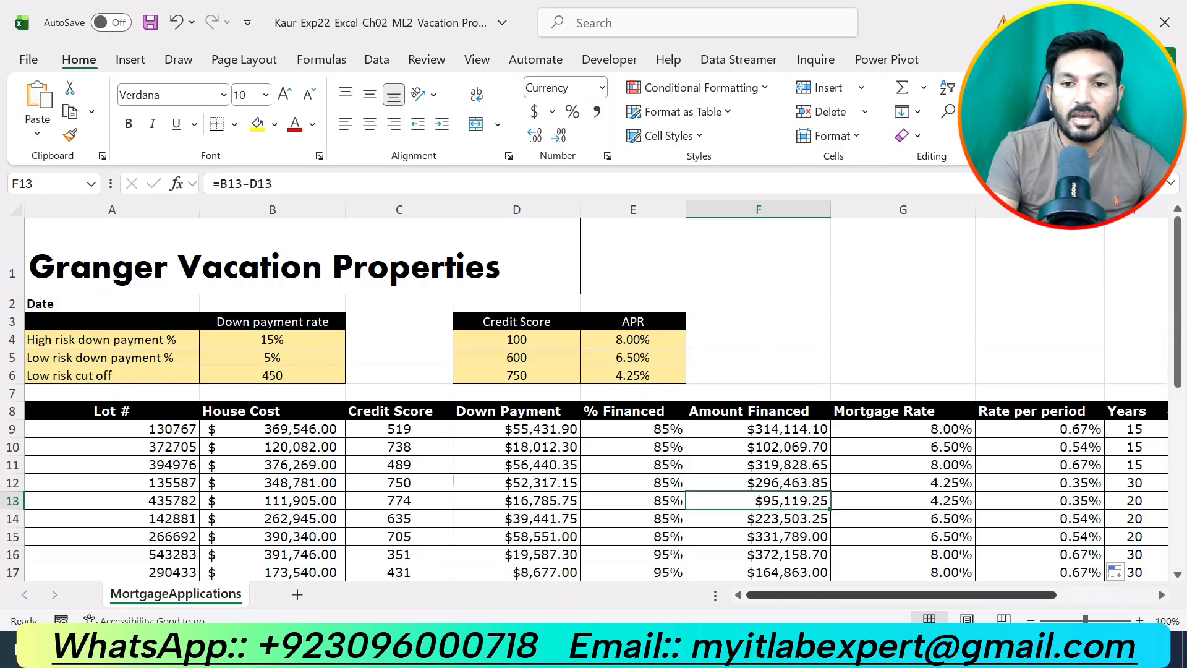
- Switch to the Word instructions, undo the highlight on step 6 and highlight step 7 in yellow
{"action": "left_click", "coordinate": [751, 650]}
{"action": "scroll", "coordinate": [715, 495], "scroll_direction": "down", "scroll_amount": 6}
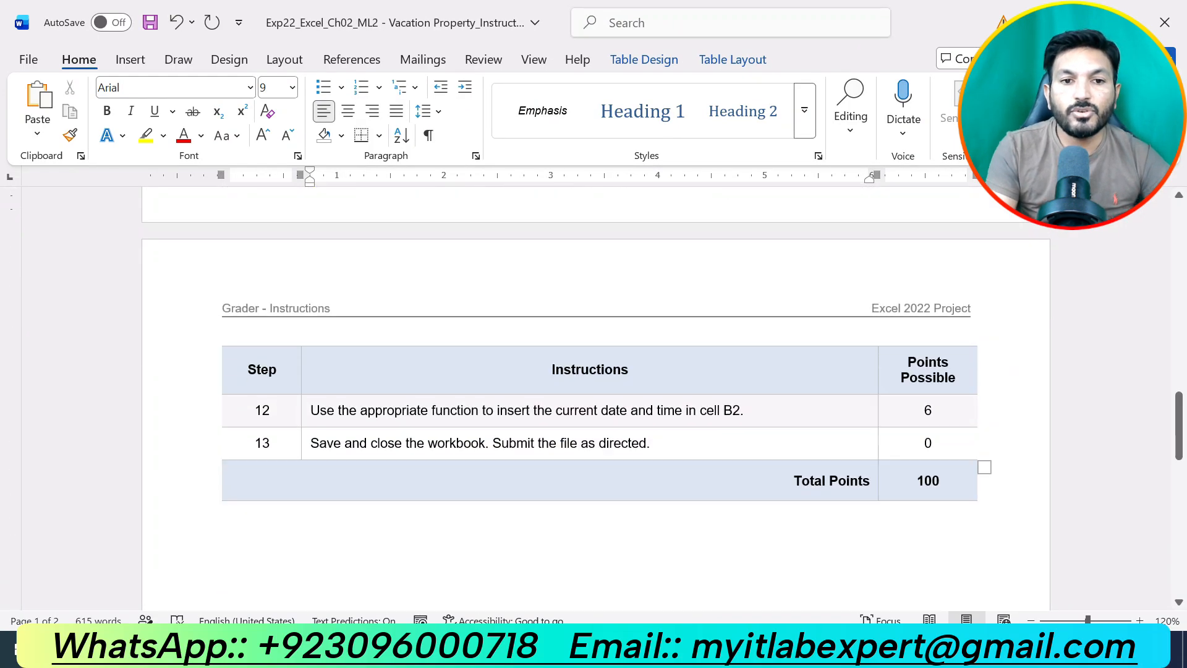
{"action": "scroll", "coordinate": [596, 396], "scroll_direction": "up", "scroll_amount": 8}
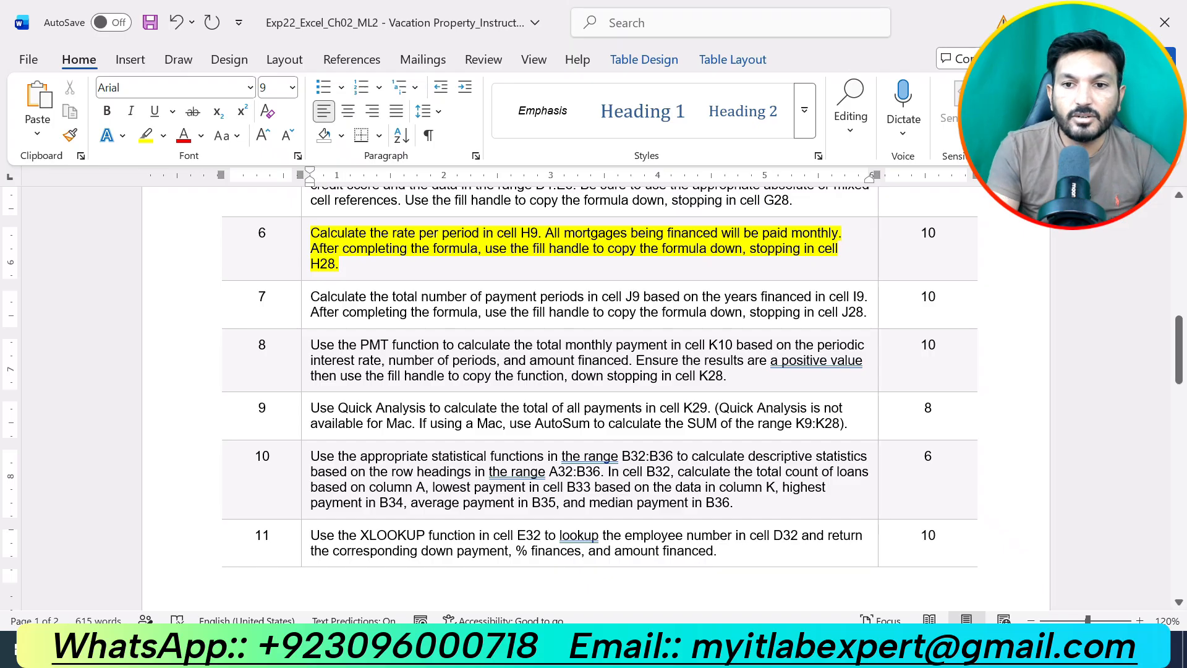
{"action": "scroll", "coordinate": [707, 473], "scroll_direction": "down", "scroll_amount": 7}
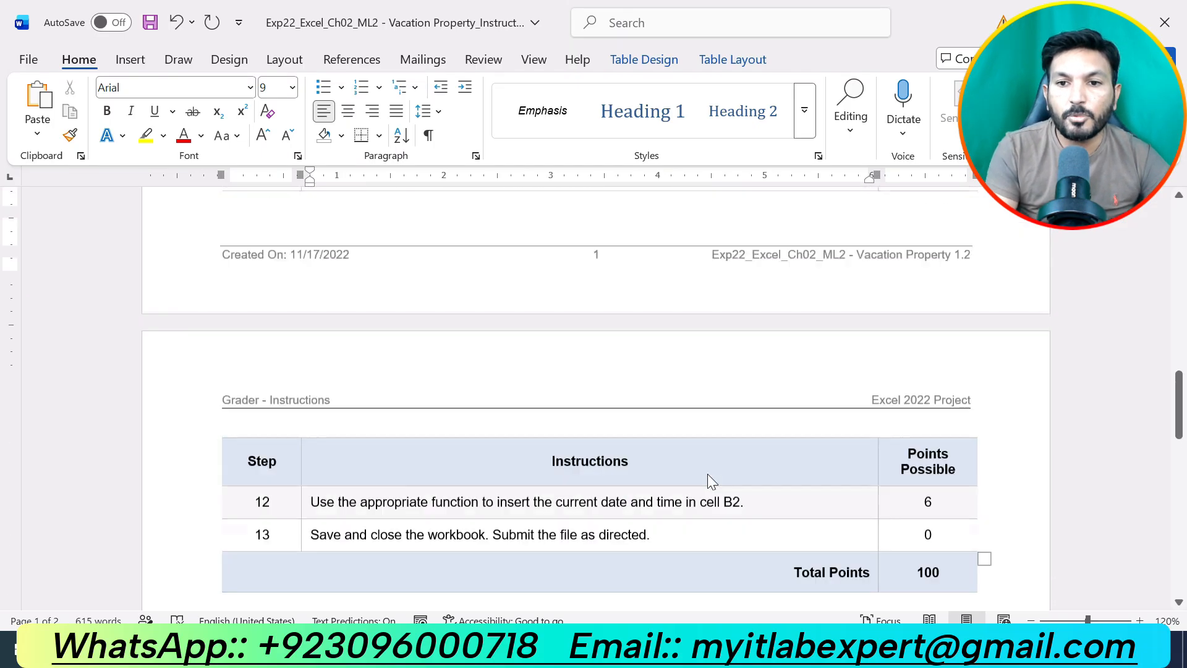
{"action": "scroll", "coordinate": [708, 473], "scroll_direction": "up", "scroll_amount": 7}
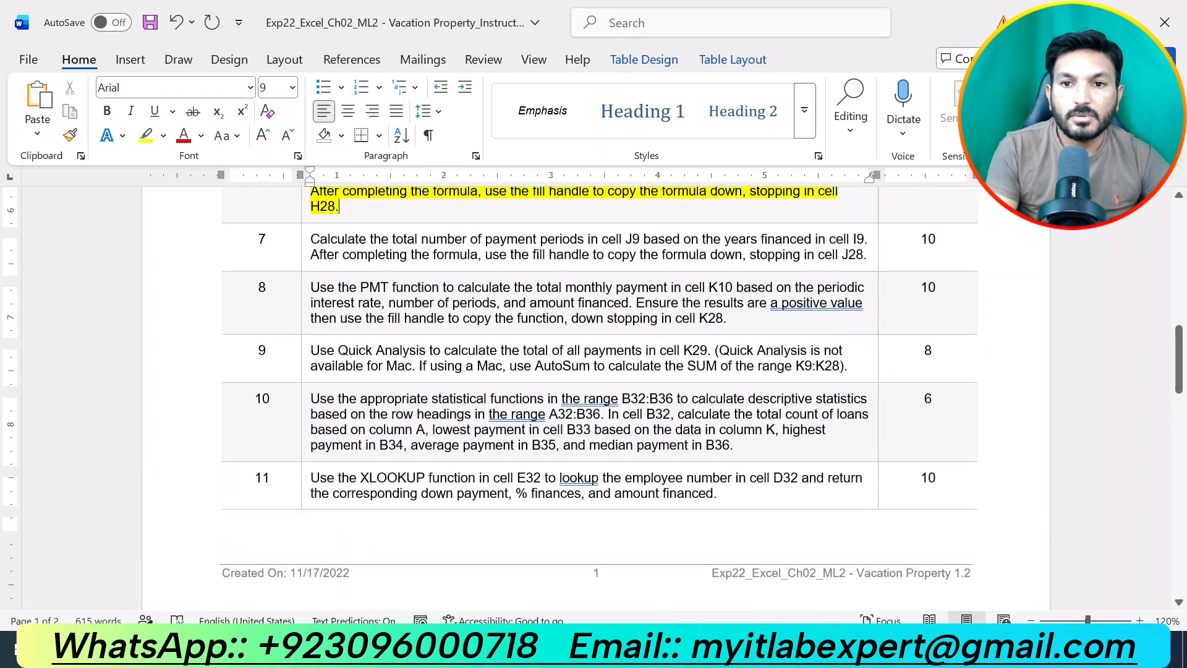
{"action": "scroll", "coordinate": [594, 399], "scroll_direction": "up", "scroll_amount": 2}
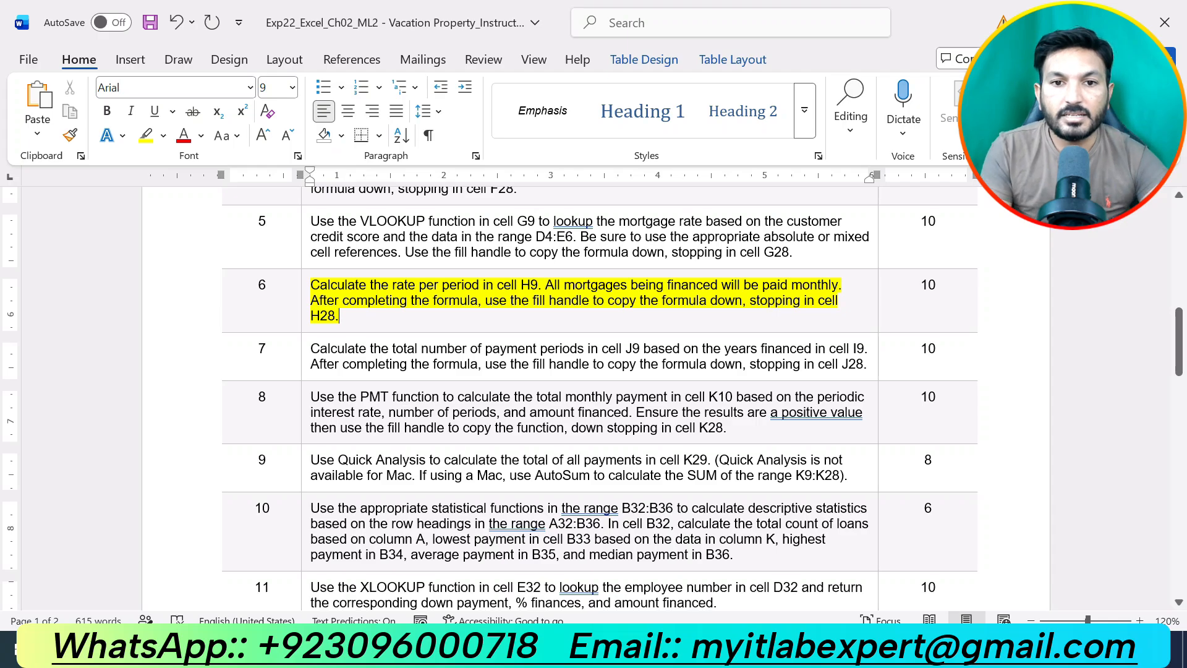
{"action": "key", "text": "ctrl+z"}
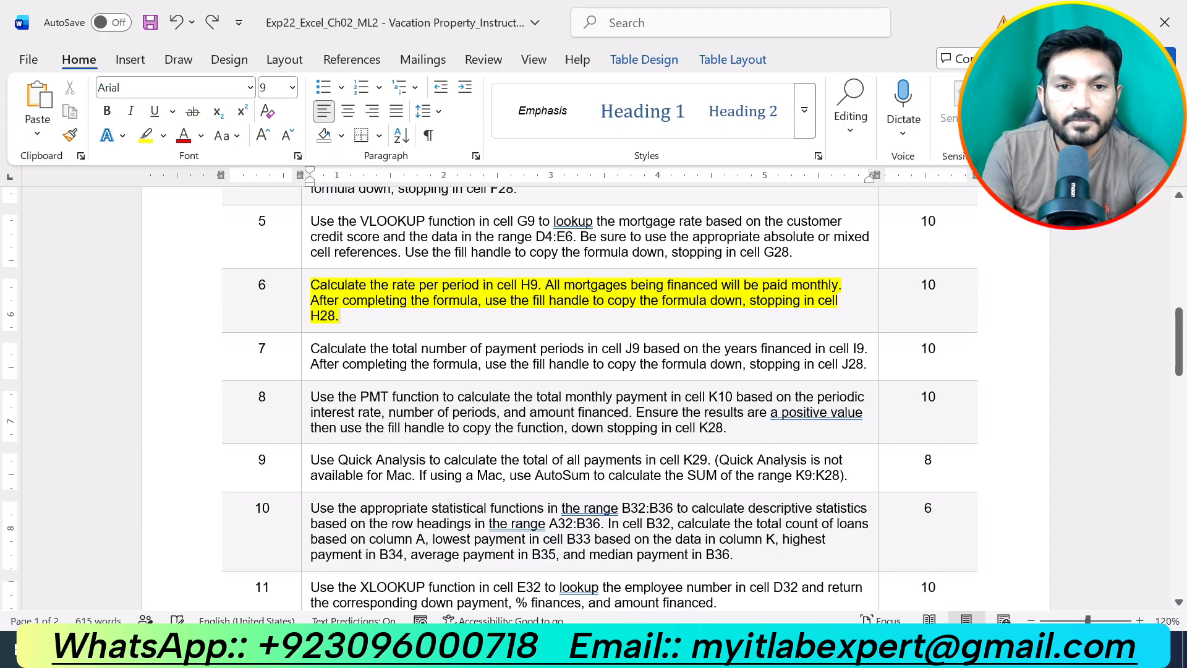
{"action": "key", "text": "ctrl+z"}
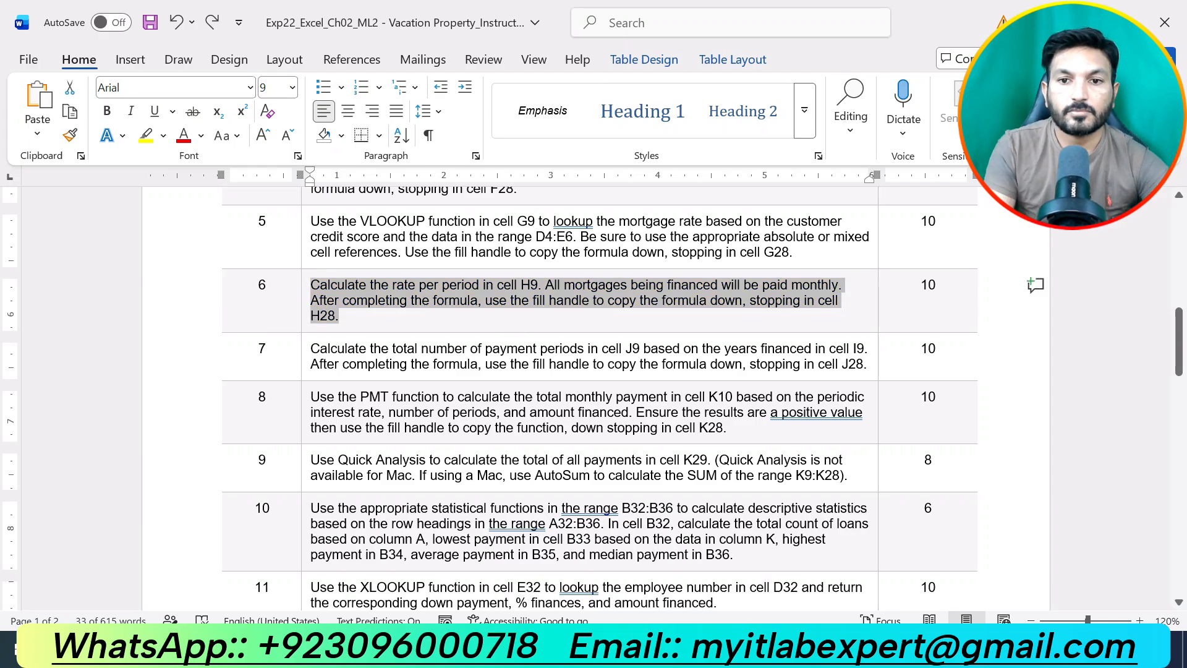
{"action": "left_click_drag", "start_coordinate": [869, 365], "coordinate": [310, 350]}
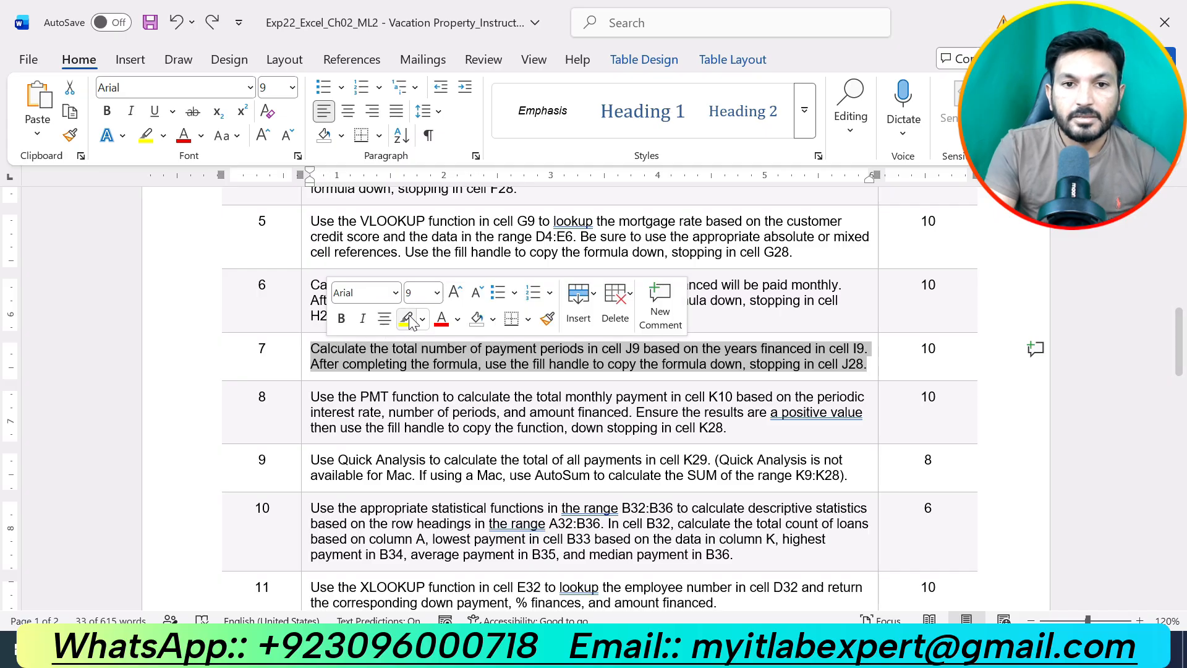
{"action": "left_click", "coordinate": [405, 317]}
{"action": "left_click", "coordinate": [503, 395]}
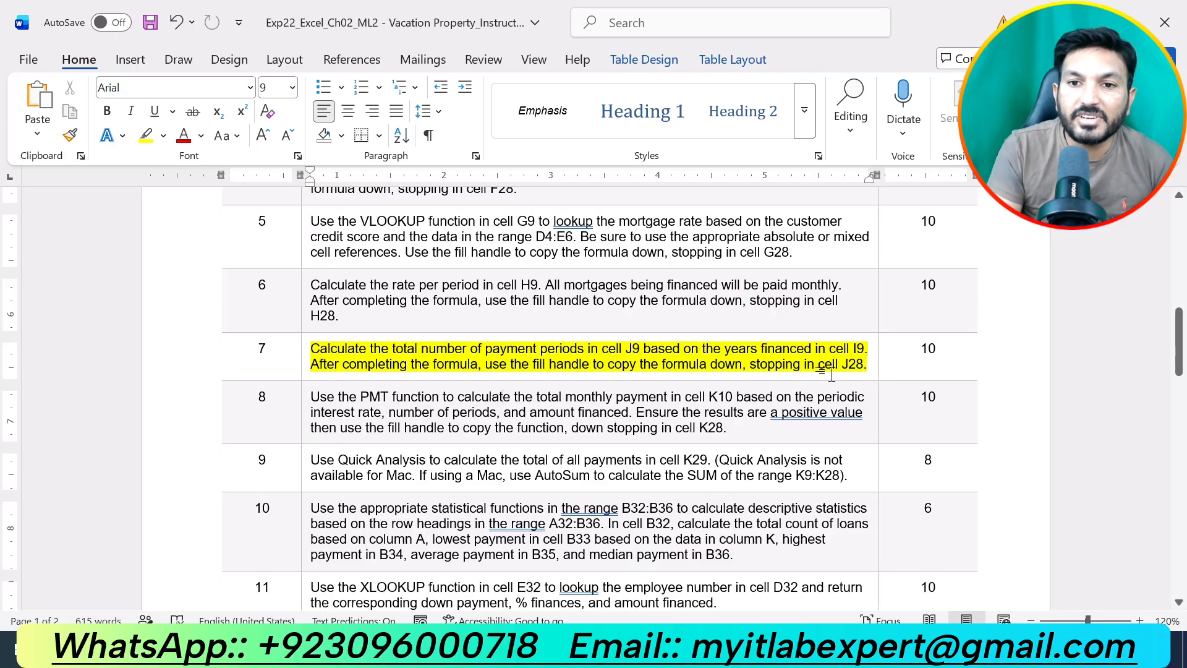
- Return to Excel and calculate the total number of payment periods in J9 with the formula =I9*12
{"action": "key", "text": "alt+Tab"}
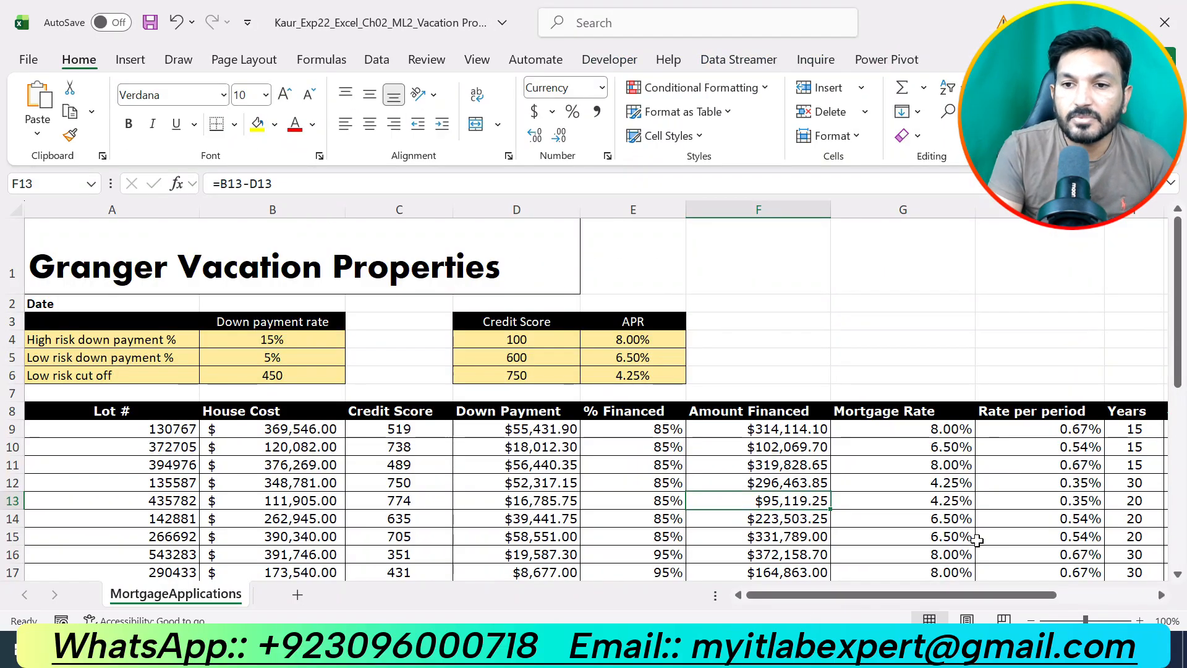
{"action": "left_click_drag", "start_coordinate": [941, 592], "coordinate": [1039, 592]}
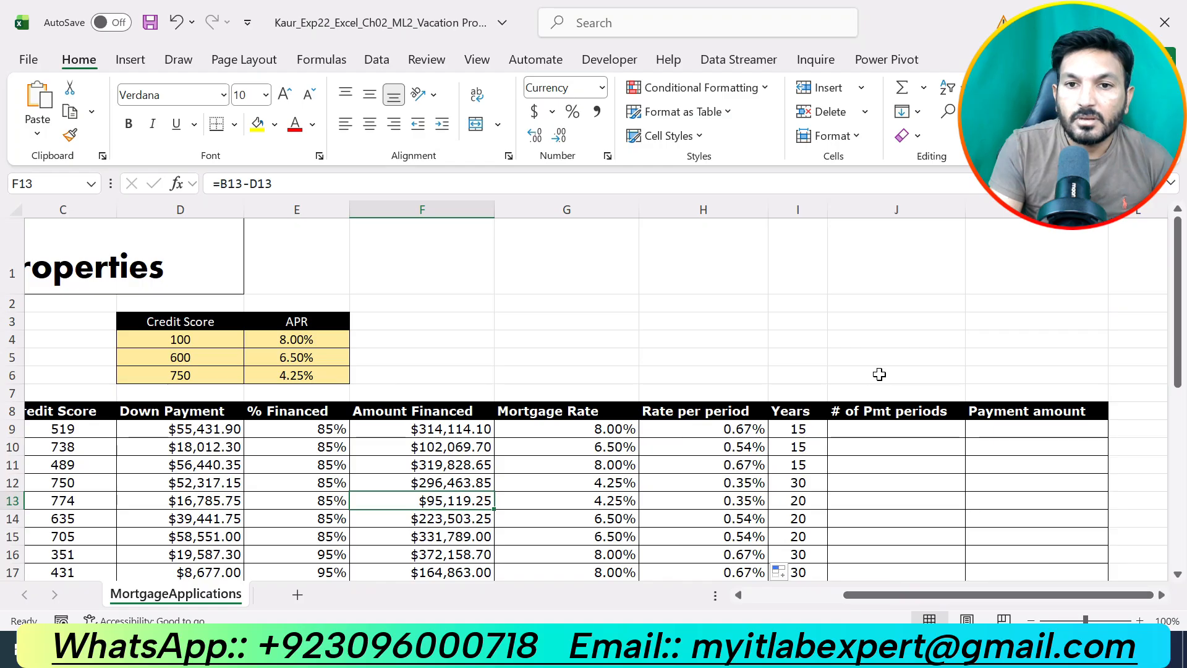
{"action": "scroll", "coordinate": [839, 353], "scroll_direction": "down", "scroll_amount": 1}
{"action": "left_click", "coordinate": [797, 321]}
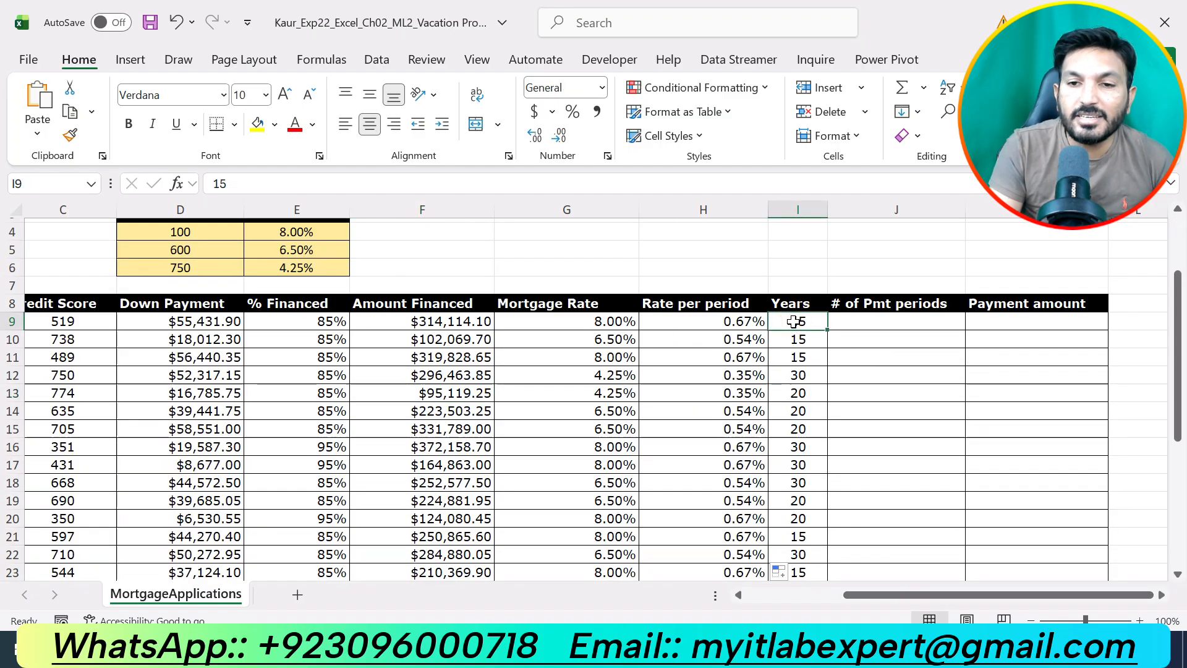
{"action": "left_click", "coordinate": [901, 320]}
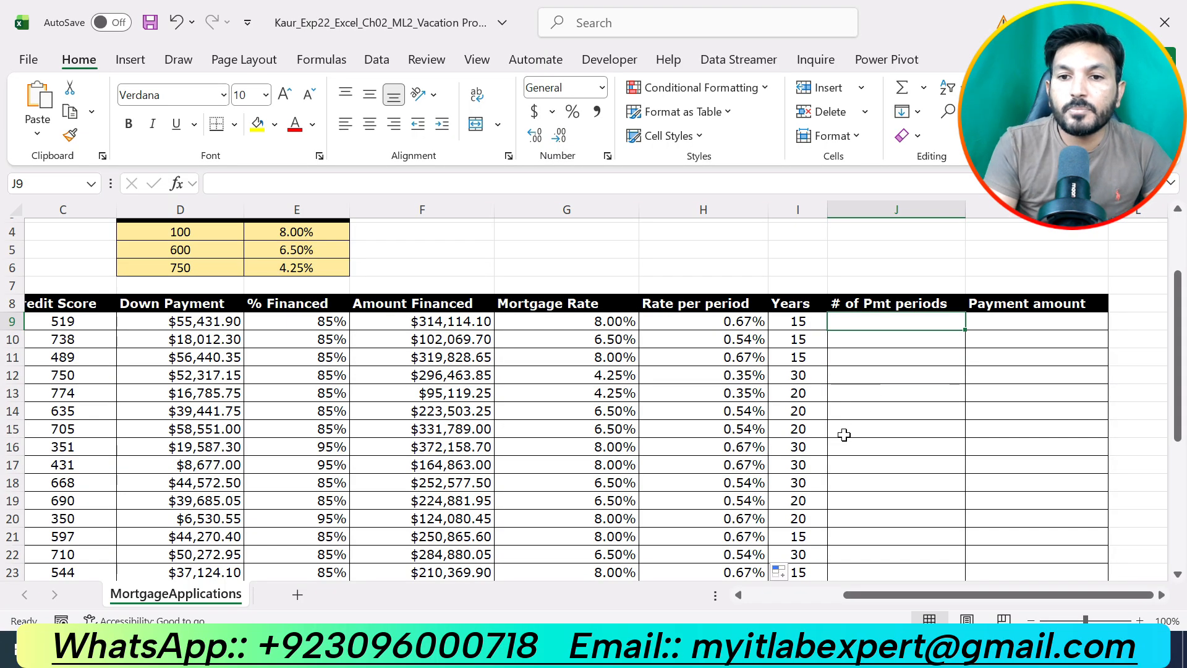
{"action": "key", "text": "alt+Tab"}
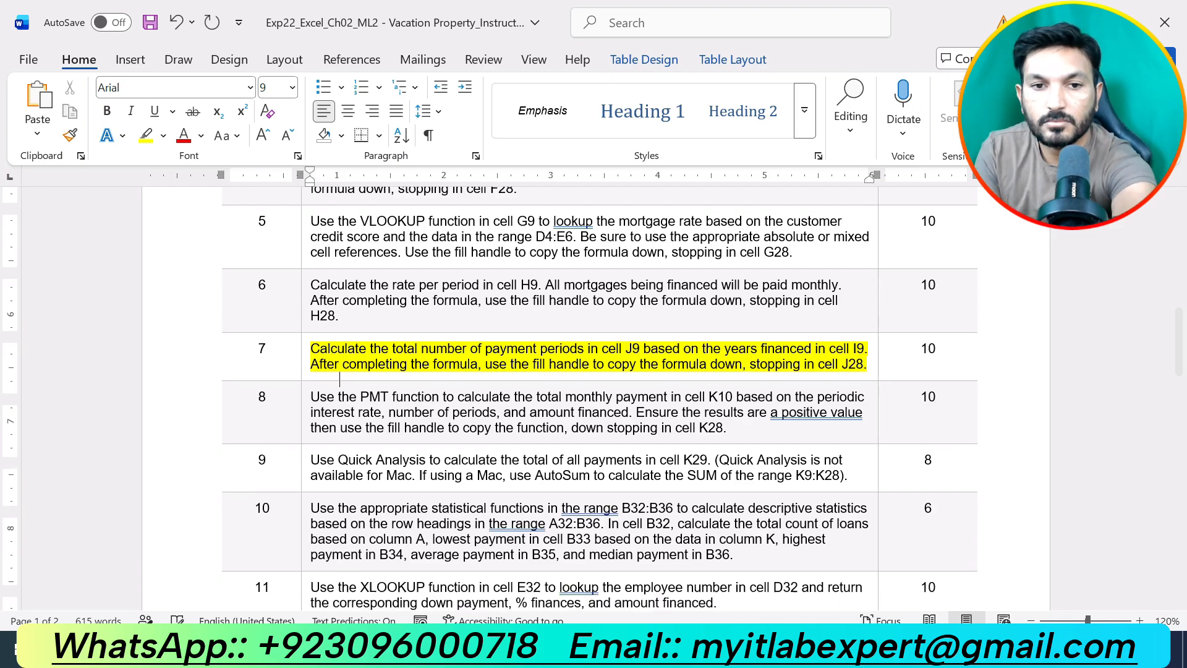
{"action": "key", "text": "alt+Tab"}
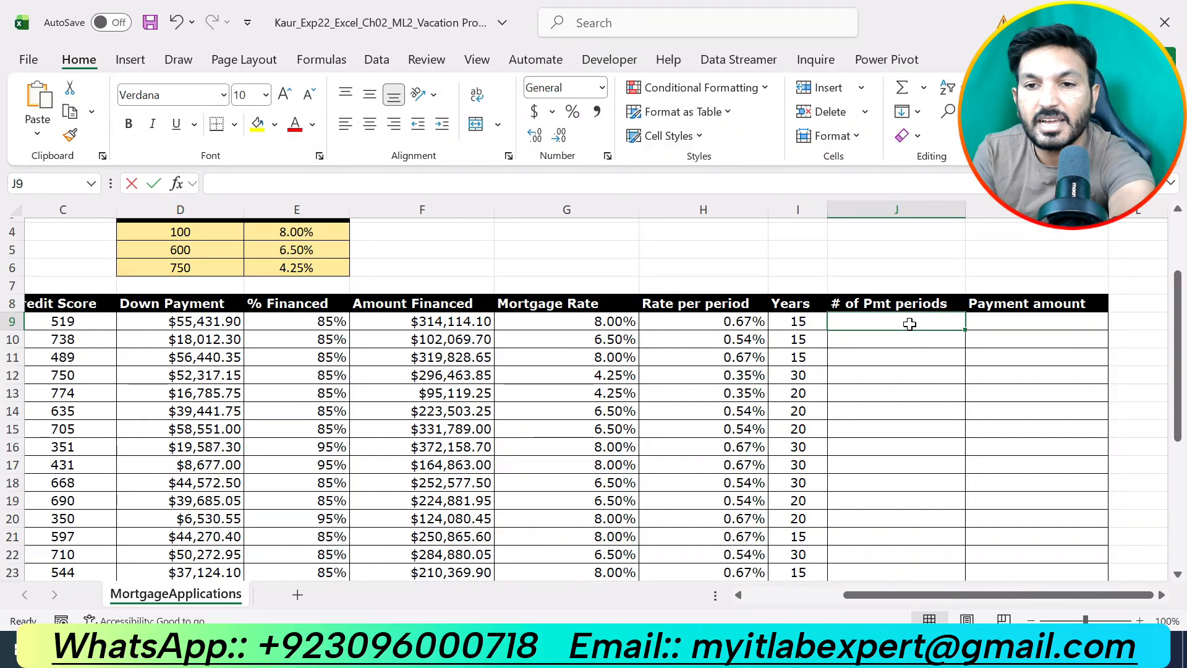
{"action": "type", "text": "="}
{"action": "left_click", "coordinate": [803, 322]}
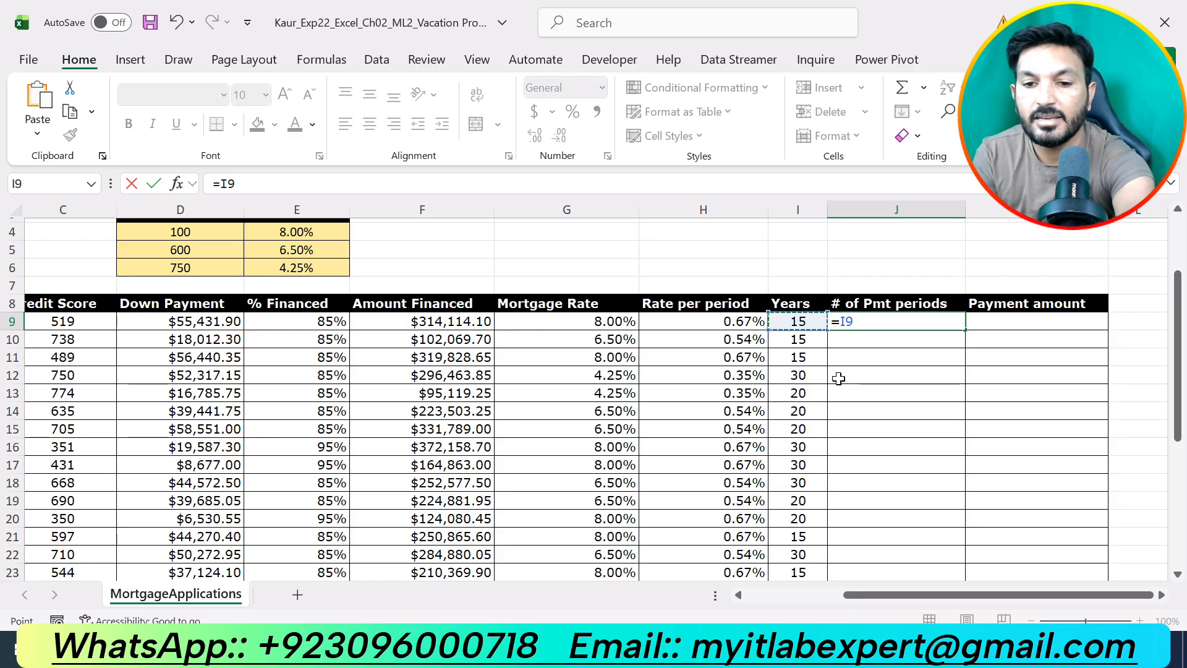
{"action": "type", "text": "*"}
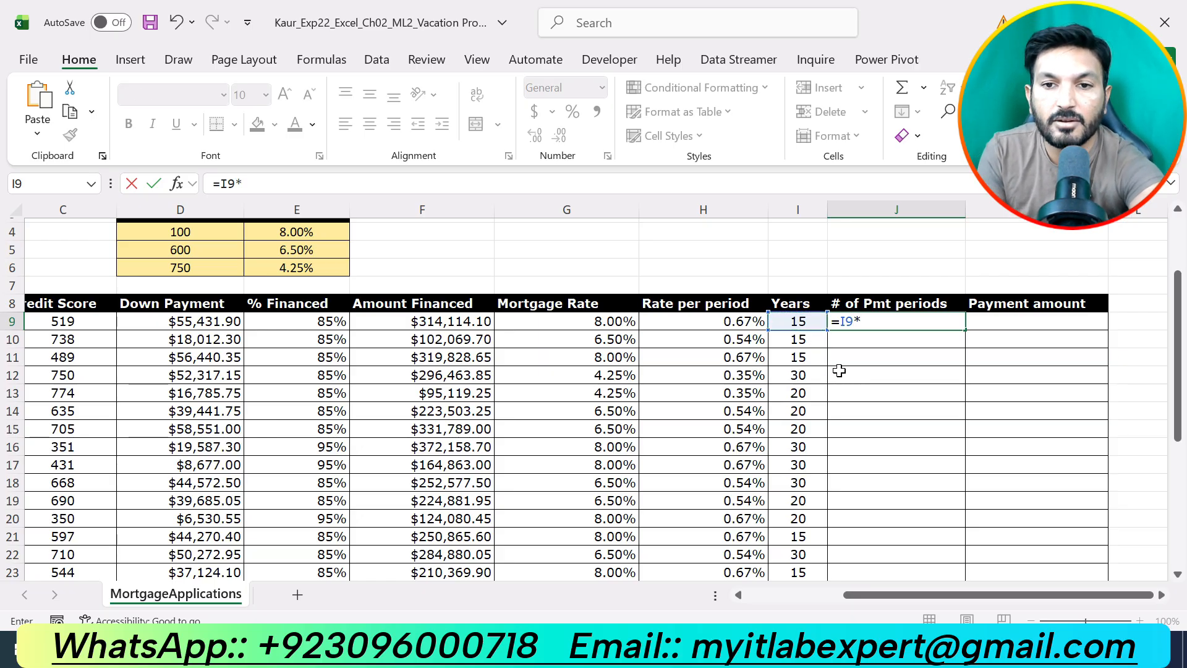
{"action": "type", "text": "12"}
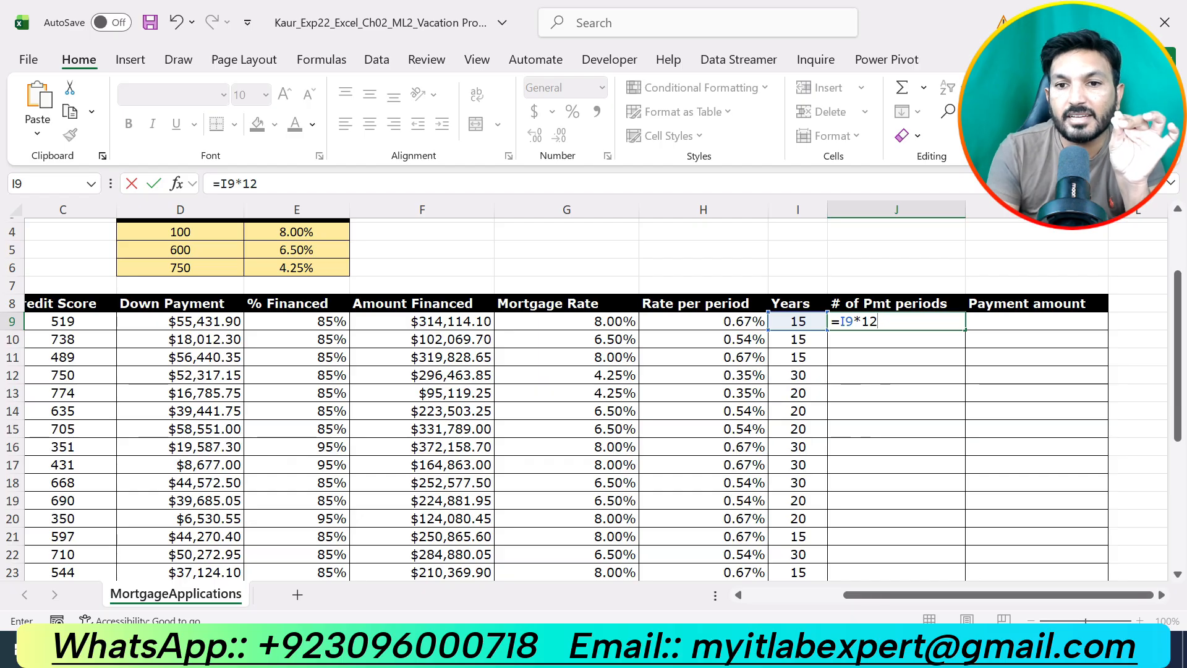
{"action": "key", "text": "Return"}
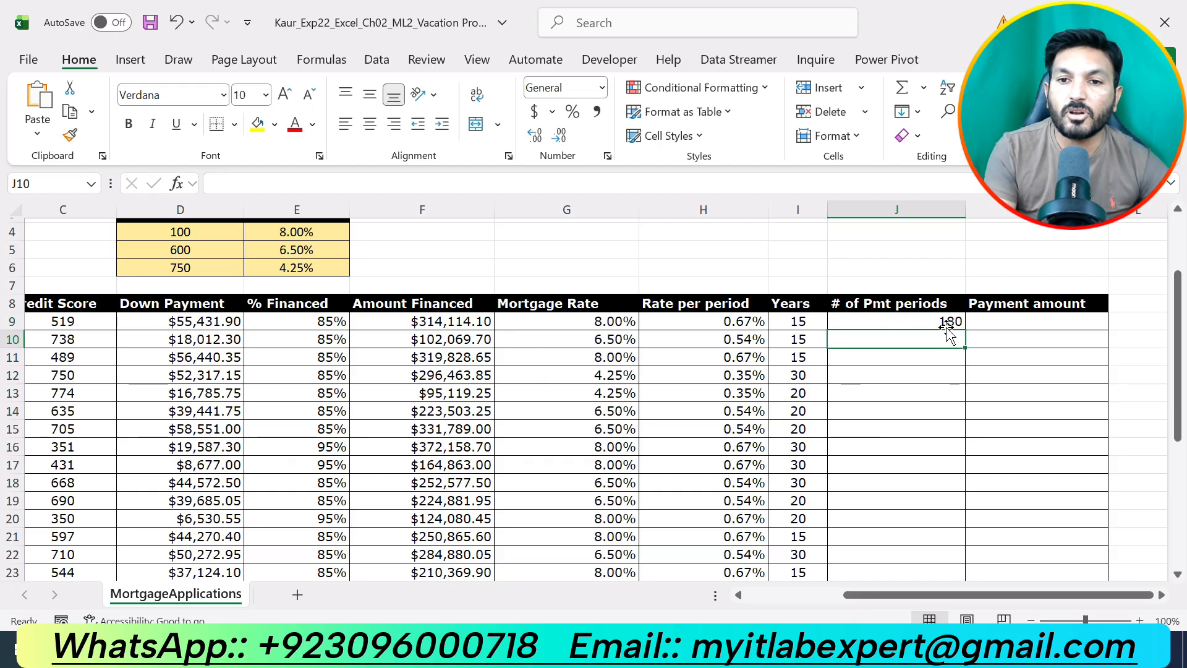
- Copy the payment periods formula from J9 down to J28 without formatting
{"action": "left_click", "coordinate": [949, 322]}
{"action": "left_click_drag", "start_coordinate": [964, 334], "coordinate": [950, 542]}
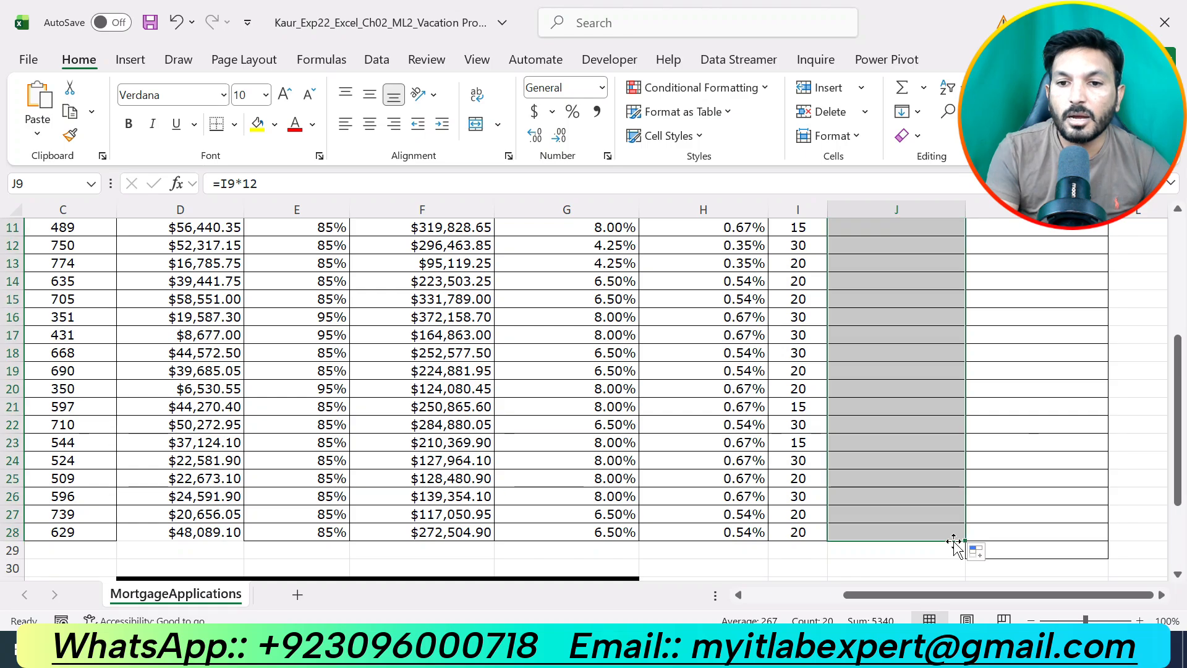
{"action": "left_click", "coordinate": [988, 553]}
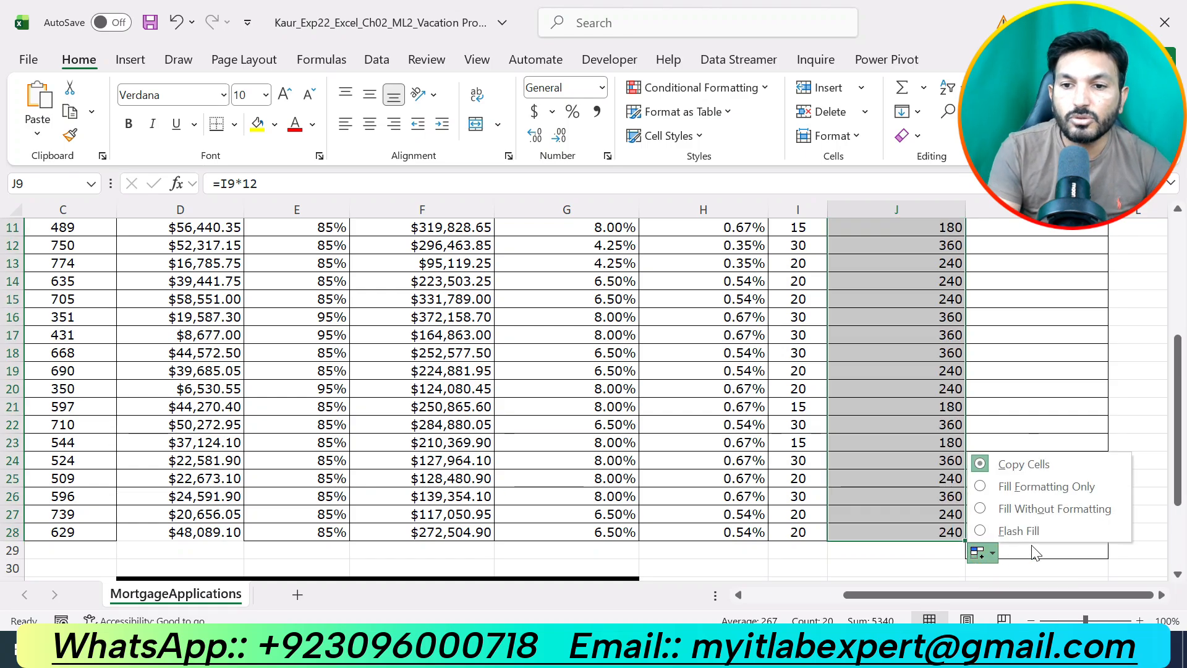
{"action": "left_click", "coordinate": [1030, 509]}
{"action": "left_click_drag", "start_coordinate": [988, 592], "coordinate": [892, 592]}
{"action": "scroll", "coordinate": [638, 427], "scroll_direction": "up", "scroll_amount": 3}
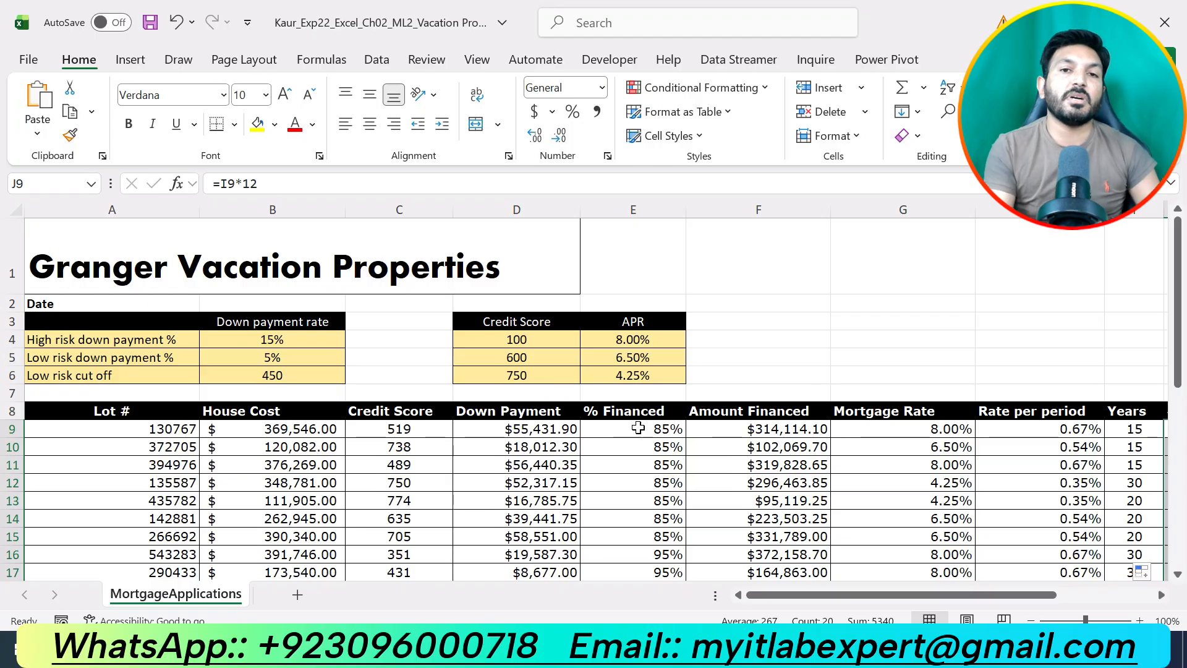